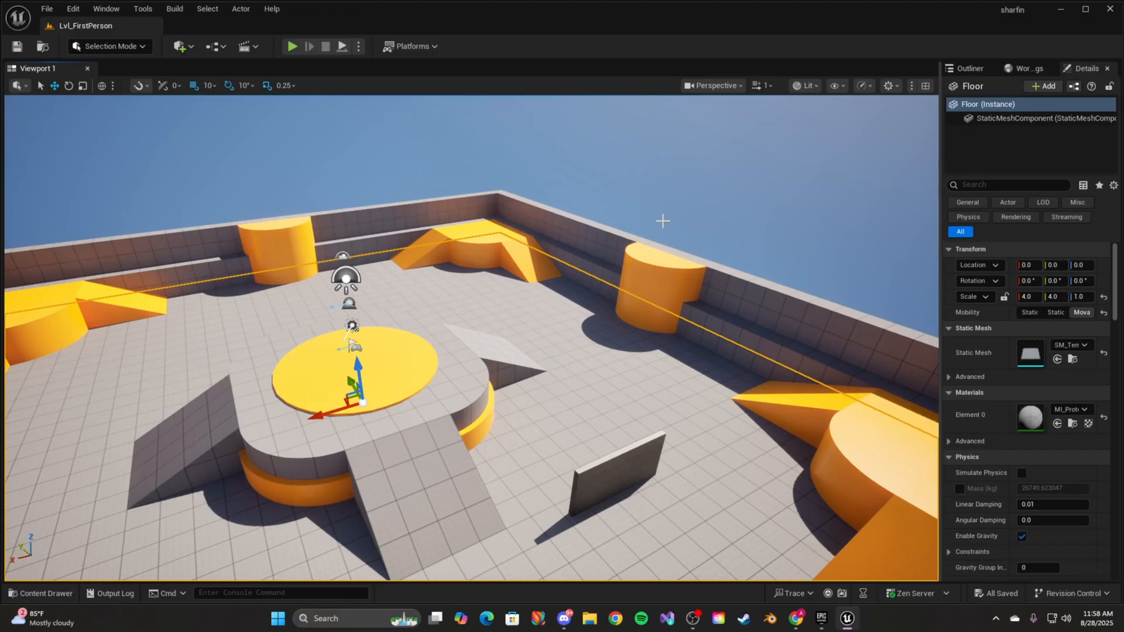
Fly around the first-person level's walled arena and inspect its floor, ramps and central platform from several angles
{"action": "right_click_drag", "start_coordinate": [663, 221], "coordinate": [642, 248]}
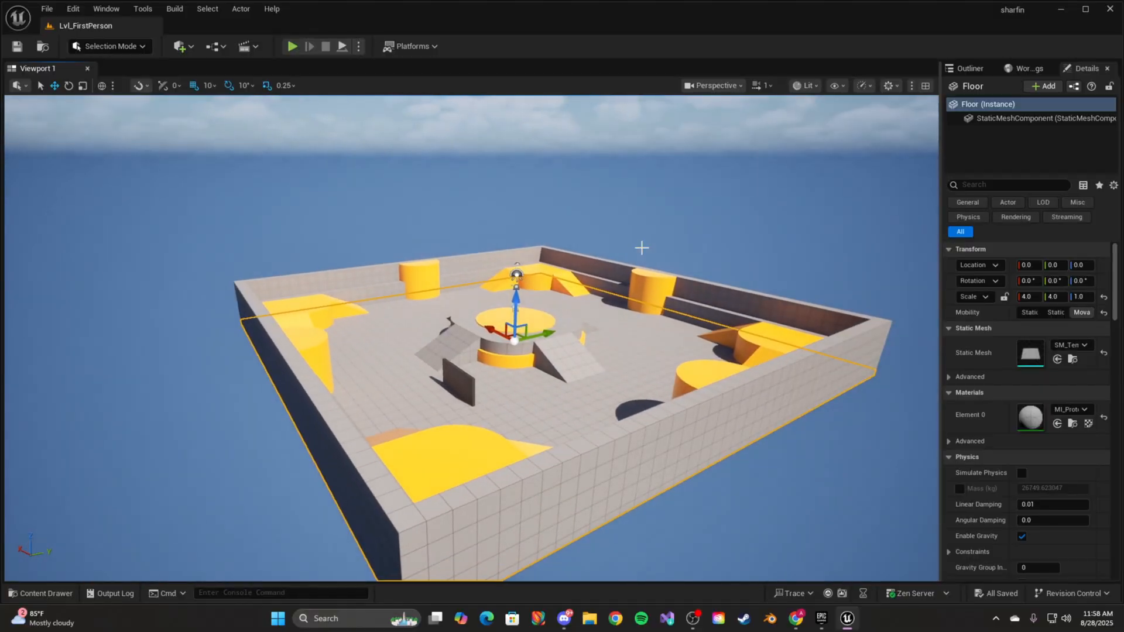
{"action": "mouse_move", "coordinate": [640, 299]}
{"action": "right_mouse_down"}
{"action": "mouse_move", "coordinate": [657, 297]}
{"action": "mouse_move", "coordinate": [647, 302]}
{"action": "right_mouse_up"}
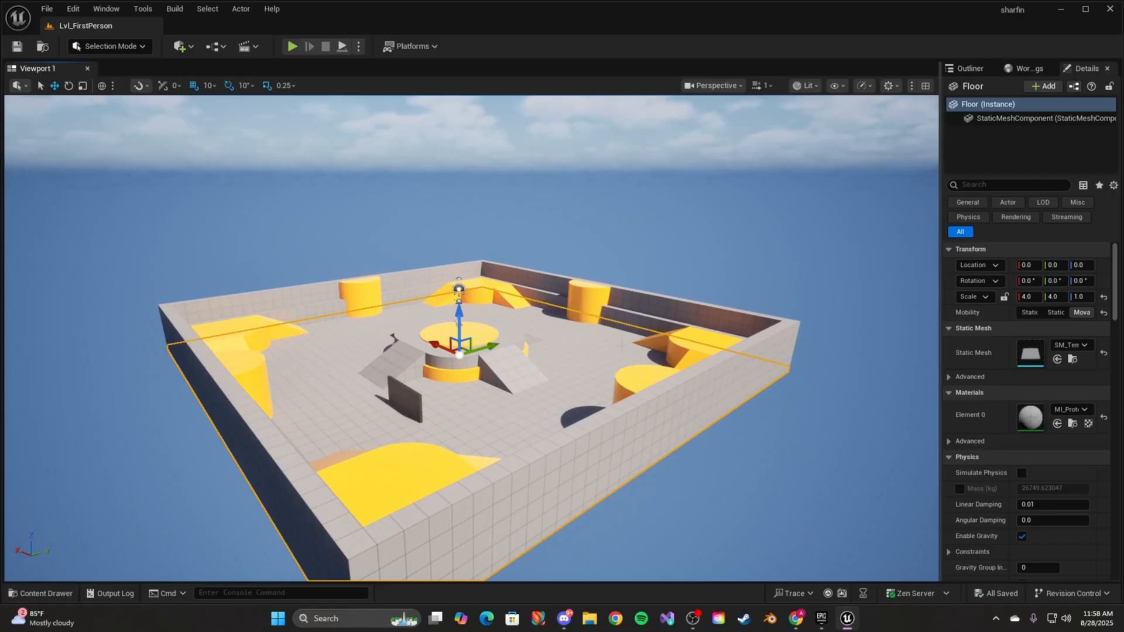
{"action": "mouse_move", "coordinate": [622, 346]}
{"action": "right_mouse_down"}
{"action": "mouse_move", "coordinate": [605, 306]}
{"action": "mouse_move", "coordinate": [626, 364]}
{"action": "mouse_move", "coordinate": [606, 326]}
{"action": "mouse_move", "coordinate": [615, 338]}
{"action": "right_mouse_up"}
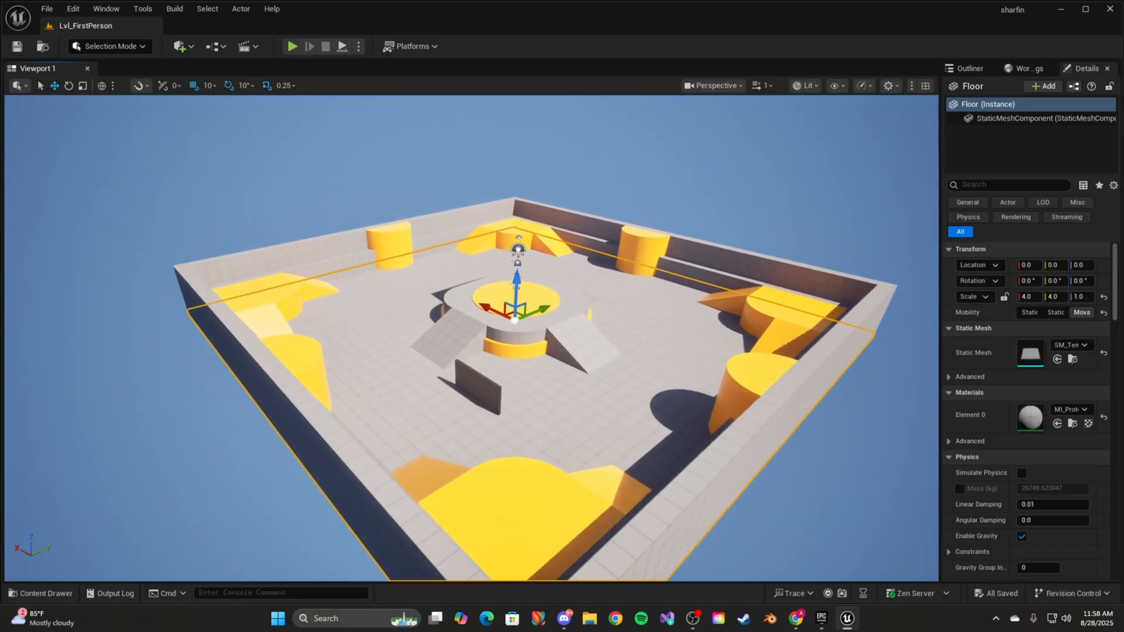
{"action": "key", "text": "w"}
{"action": "right_click_drag", "start_coordinate": [471, 338], "coordinate": [281, 259]}
{"action": "key", "text": "s"}
{"action": "key", "text": "w"}
{"action": "key", "text": "s"}
{"action": "key", "text": "w"}
{"action": "key", "text": "s"}
{"action": "key", "text": "d"}
{"action": "key", "text": "w"}
{"action": "key", "text": "a"}
{"action": "key", "text": "s"}
{"action": "key", "text": "d"}
{"action": "key", "text": "w"}
{"action": "key", "text": "s"}
{"action": "right_click_drag", "start_coordinate": [456, 194], "coordinate": [478, 211]}
{"action": "key", "text": "a"}
{"action": "key", "text": "a"}
{"action": "key", "text": "w"}
{"action": "key", "text": "a"}
{"action": "key", "text": "s"}
{"action": "key", "text": "d"}
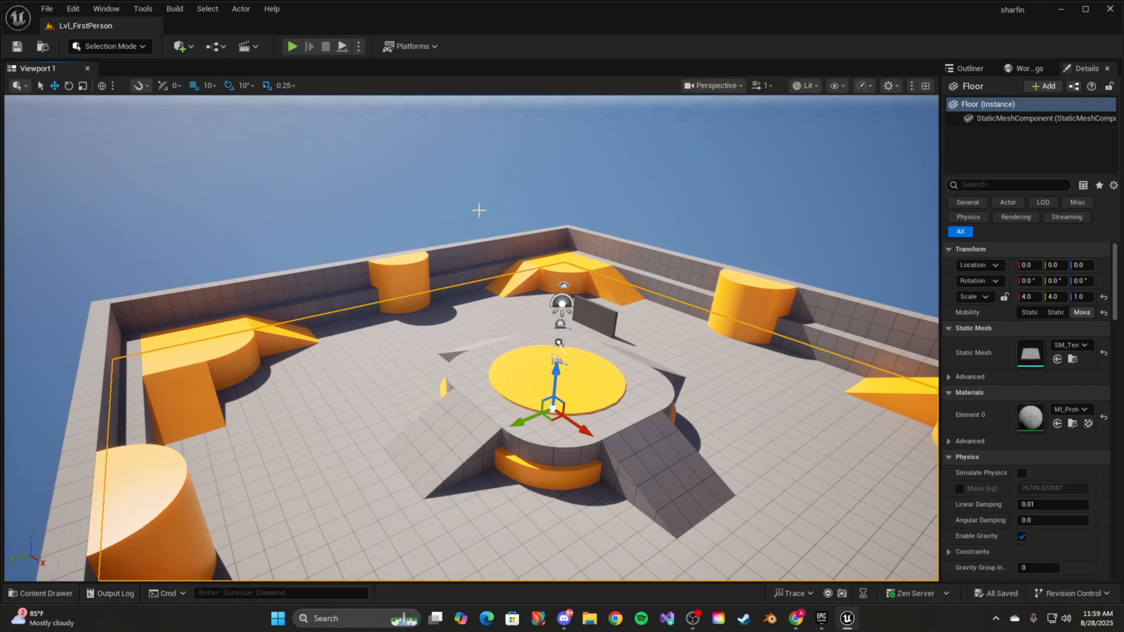
Open the Fab marketplace and Quixel Bridge alongside the level
{"action": "left_click", "coordinate": [106, 9]}
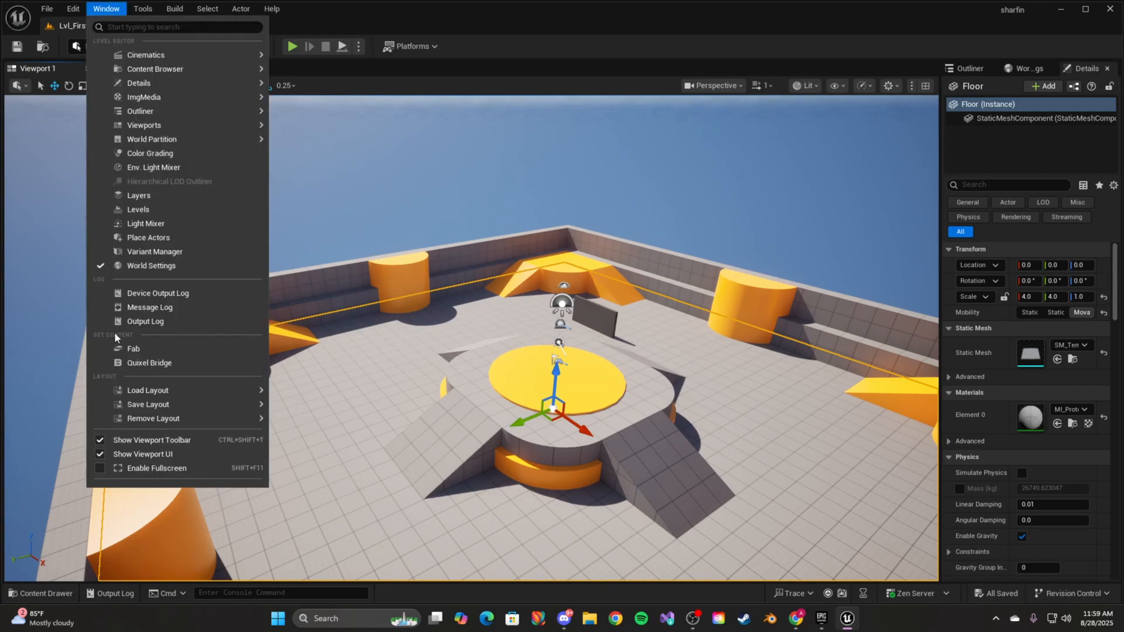
{"action": "left_click", "coordinate": [156, 349]}
{"action": "left_click", "coordinate": [119, 26]}
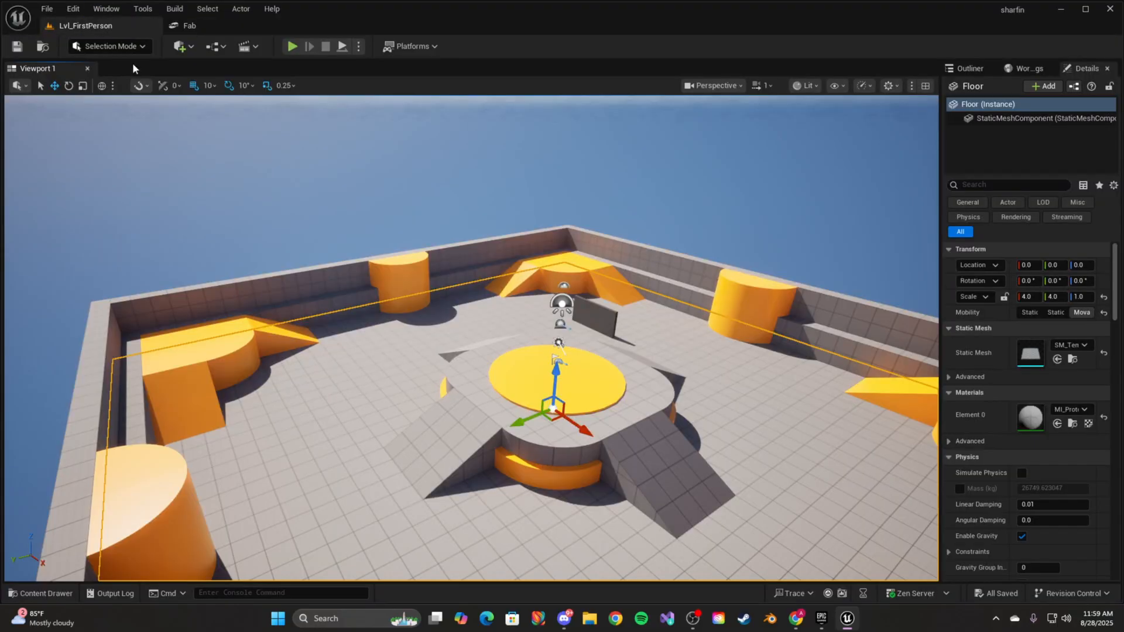
{"action": "left_click", "coordinate": [105, 9]}
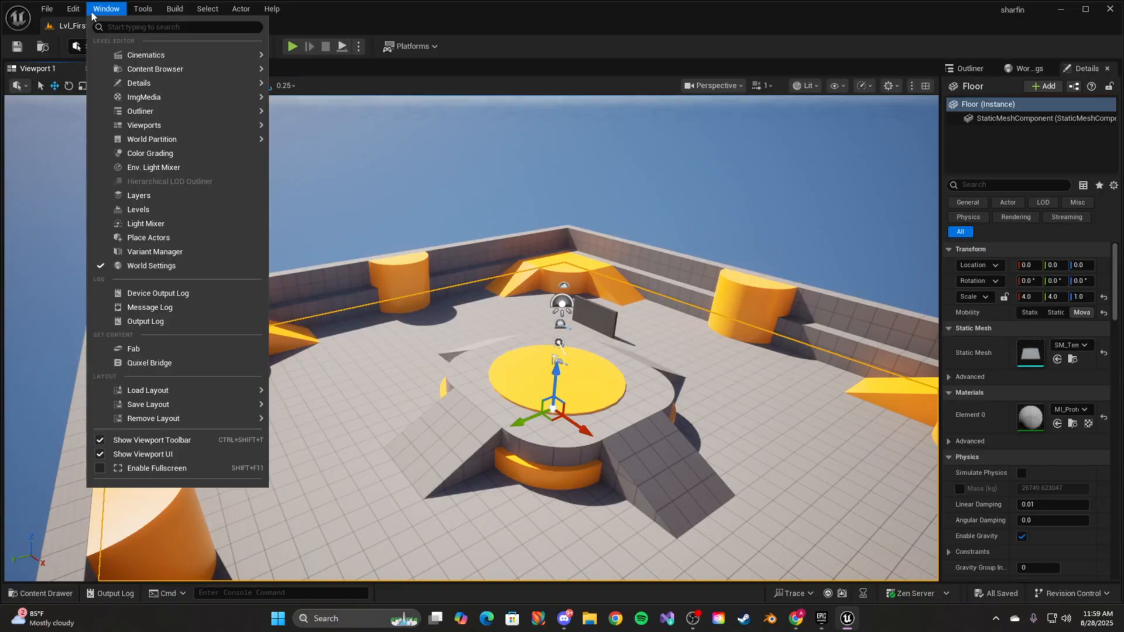
{"action": "left_click", "coordinate": [142, 364]}
Compare Fab with Quixel Bridge and look through the products on Fab's front page
{"action": "left_click", "coordinate": [202, 24]}
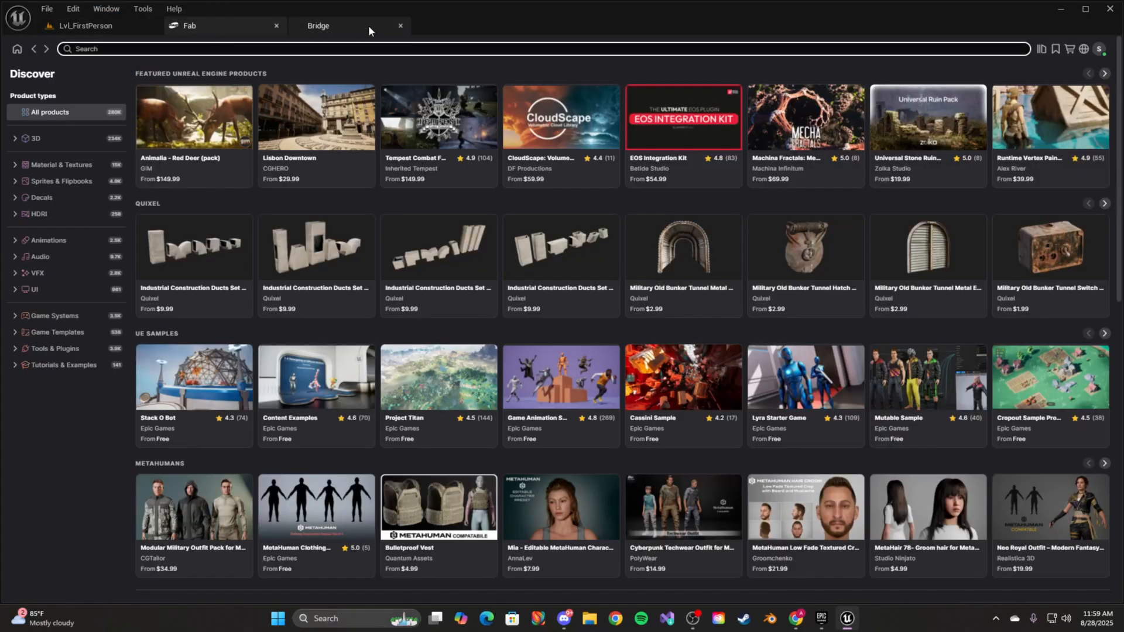
{"action": "left_click", "coordinate": [367, 25]}
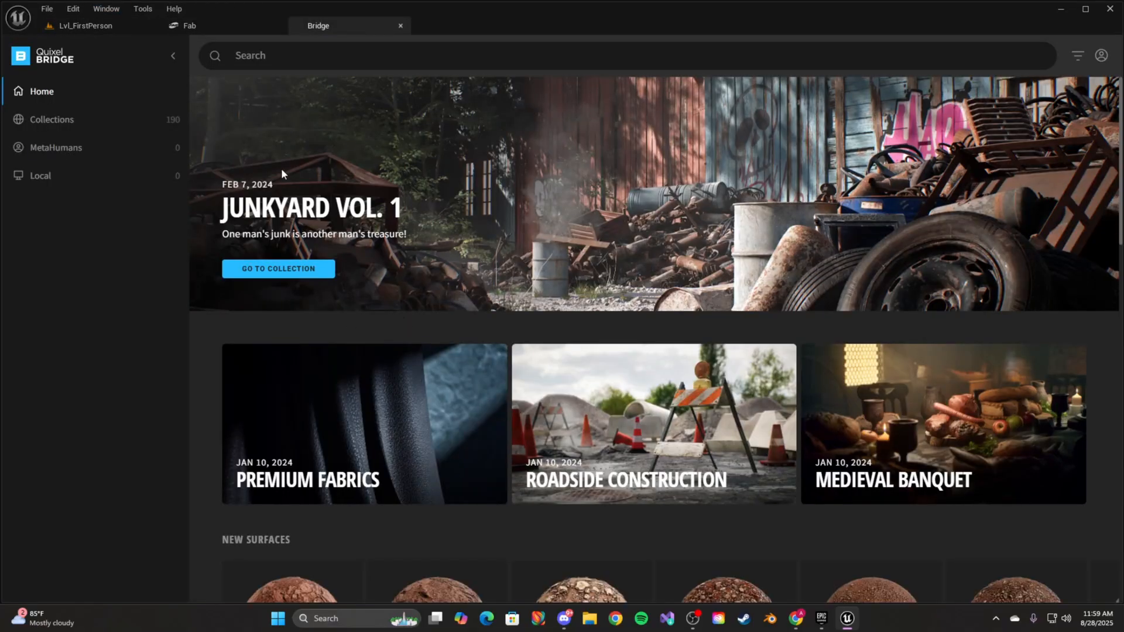
{"action": "left_click", "coordinate": [220, 25]}
{"action": "scroll", "coordinate": [514, 371], "scroll_direction": "down", "scroll_amount": 10}
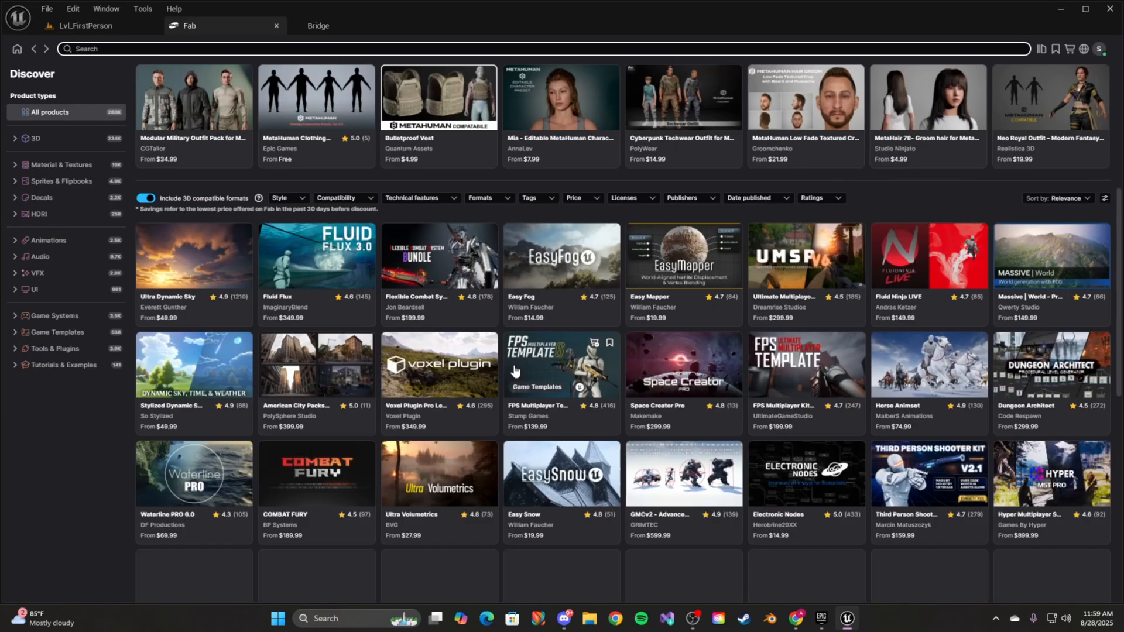
{"action": "scroll", "coordinate": [514, 371], "scroll_direction": "up", "scroll_amount": 6}
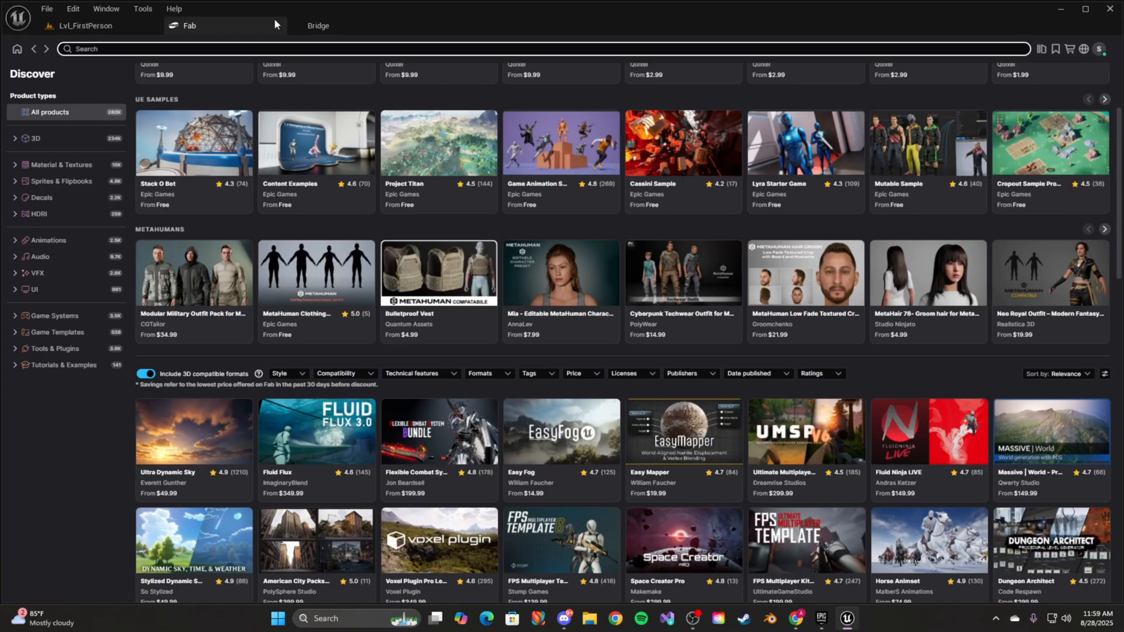
Look through Quixel Bridge's latest assets, its MetaHuman presets and its collections
{"action": "left_click", "coordinate": [335, 26]}
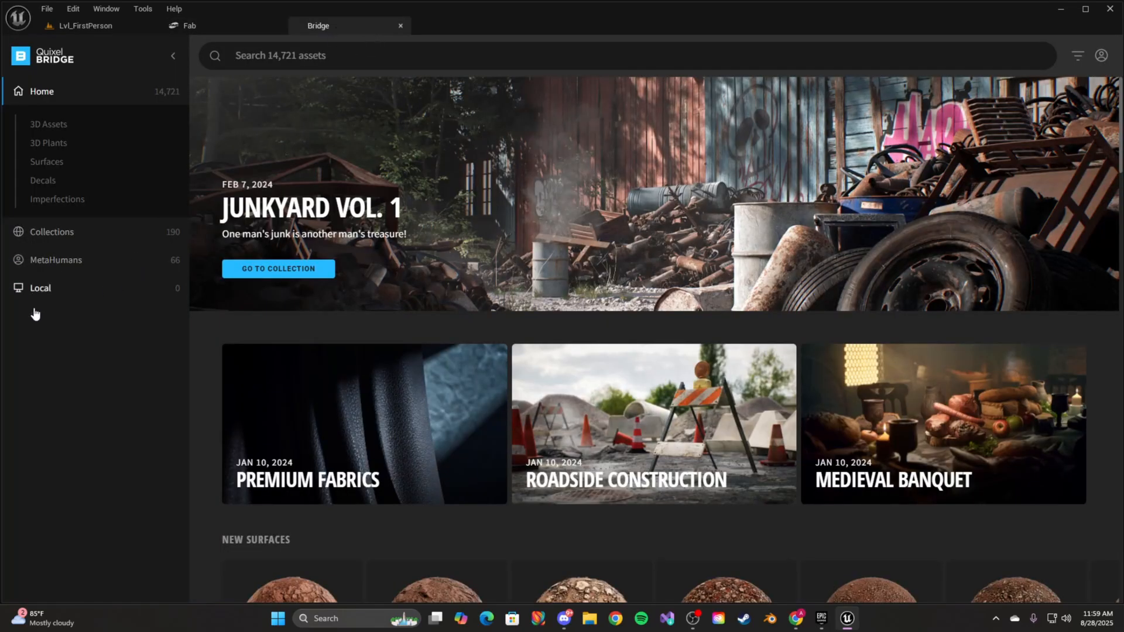
{"action": "scroll", "coordinate": [499, 466], "scroll_direction": "down", "scroll_amount": 10}
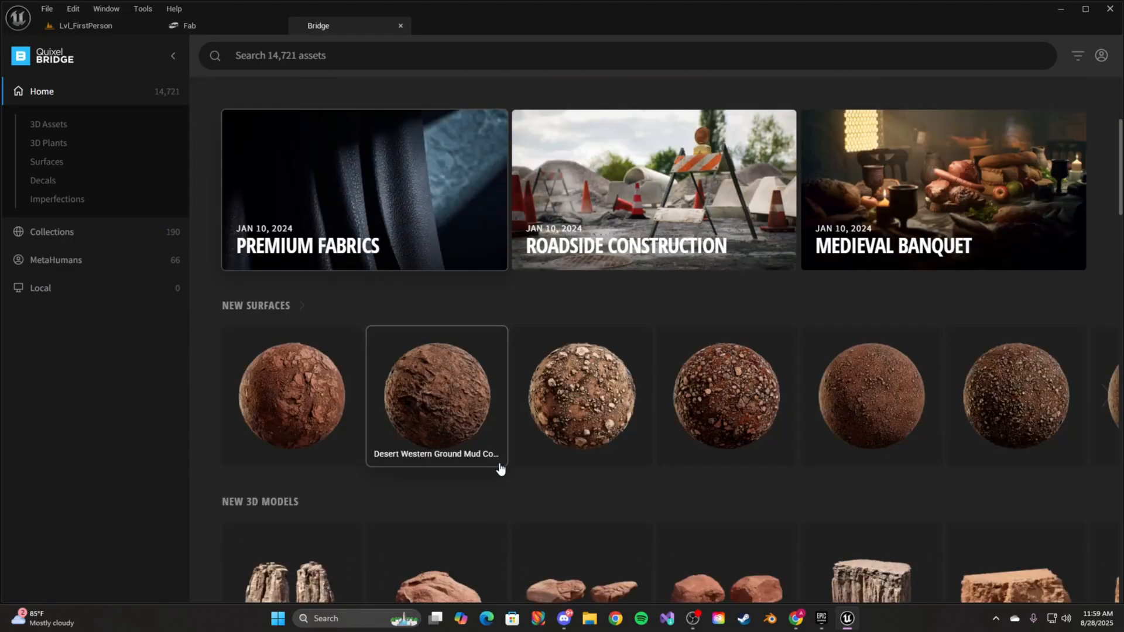
{"action": "scroll", "coordinate": [499, 466], "scroll_direction": "down", "scroll_amount": 10}
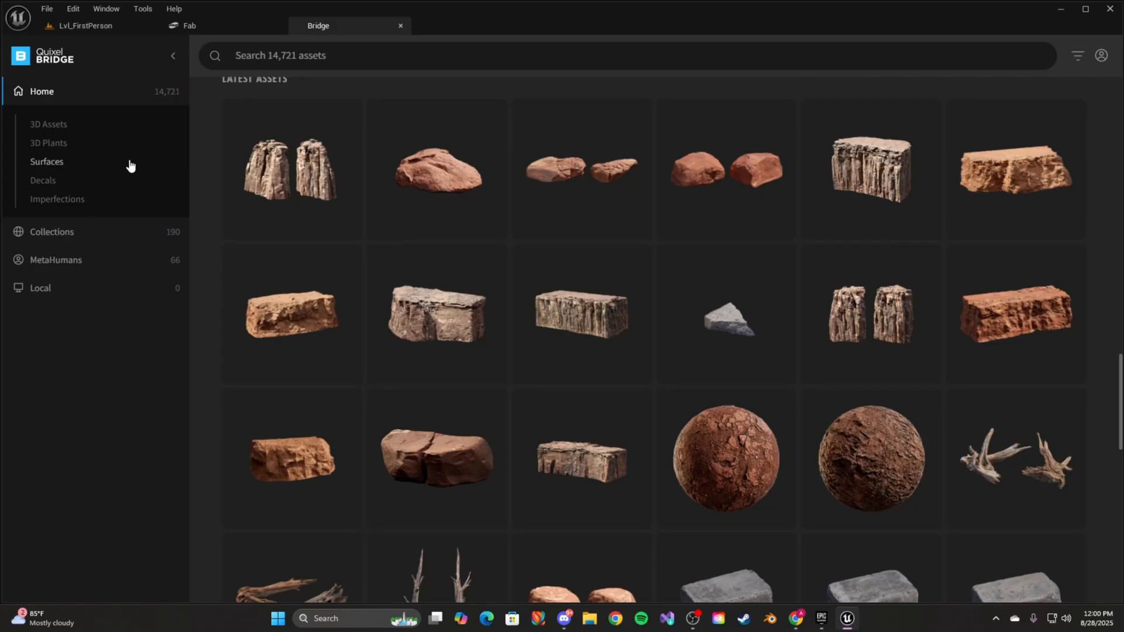
{"action": "scroll", "coordinate": [333, 376], "scroll_direction": "down", "scroll_amount": 7}
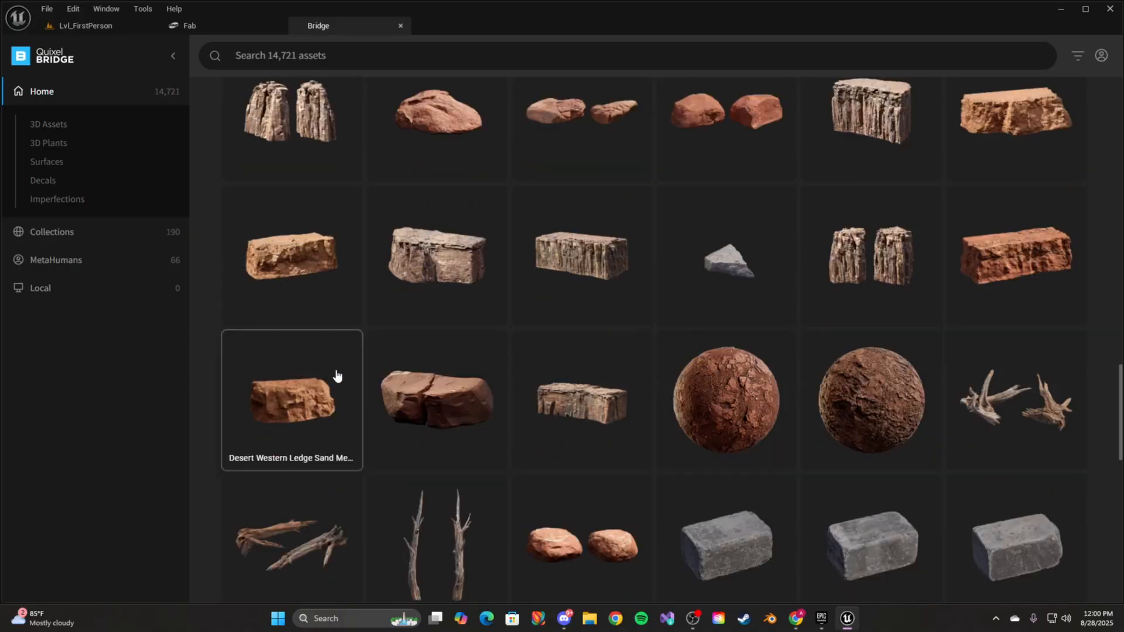
{"action": "scroll", "coordinate": [338, 377], "scroll_direction": "down", "scroll_amount": 5}
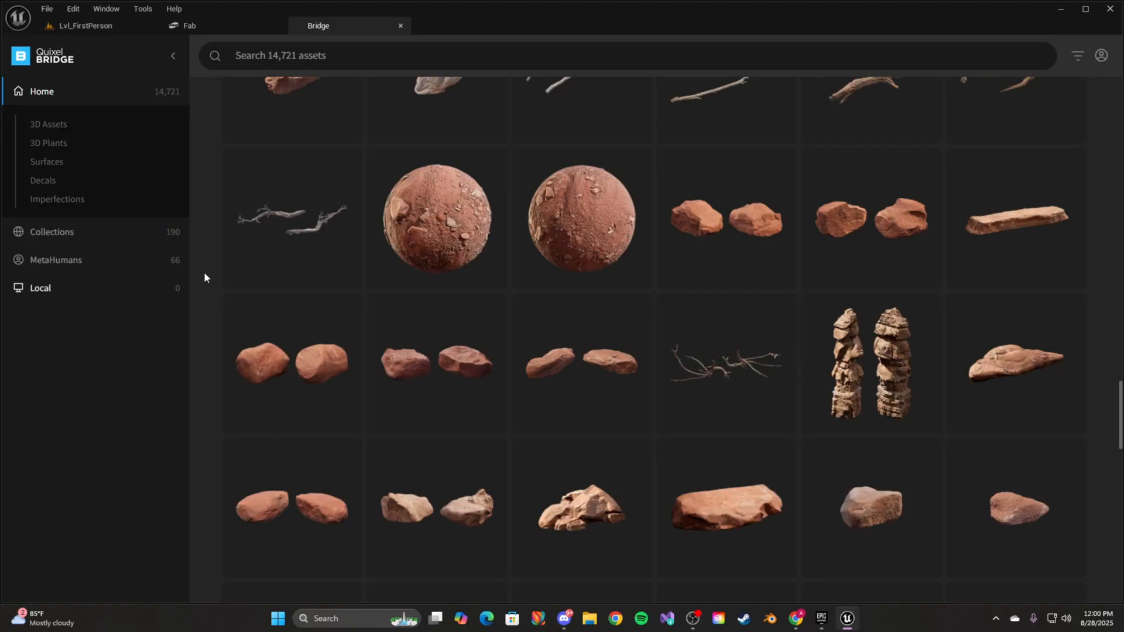
{"action": "left_click", "coordinate": [142, 261]}
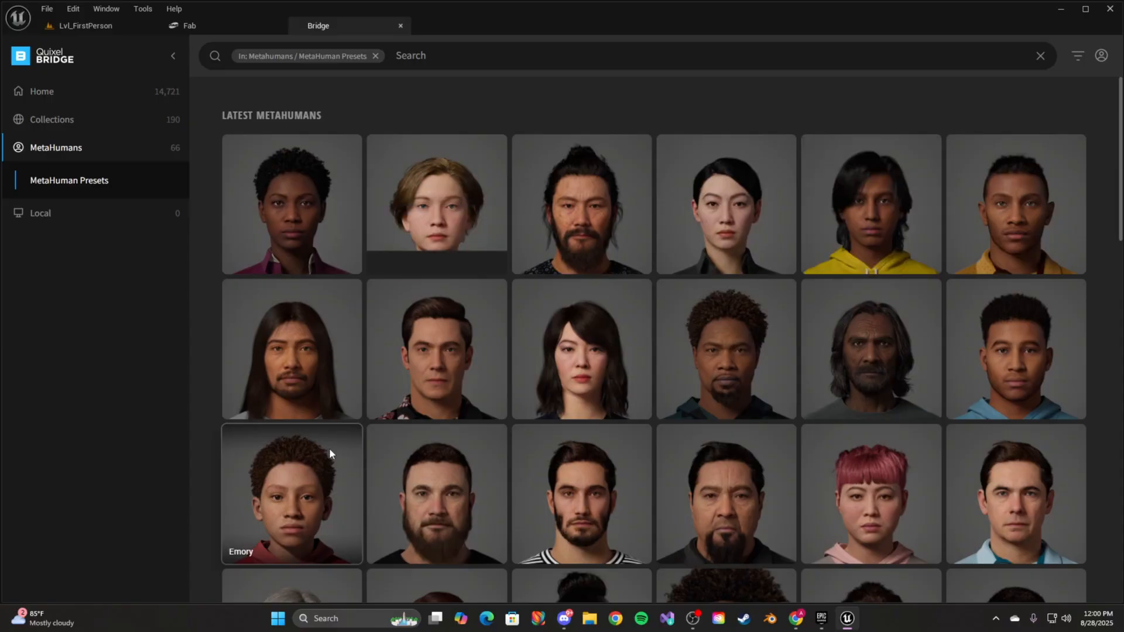
{"action": "left_click", "coordinate": [52, 120]}
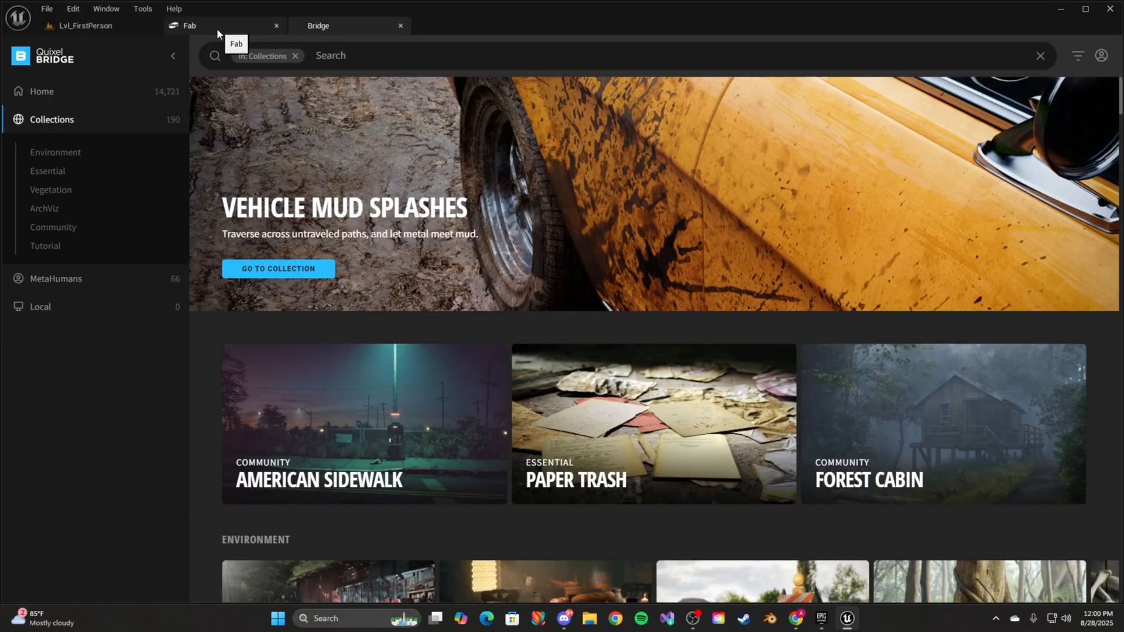
Go back to Fab and limit its products to free items in the 3D category
{"action": "left_click", "coordinate": [216, 28]}
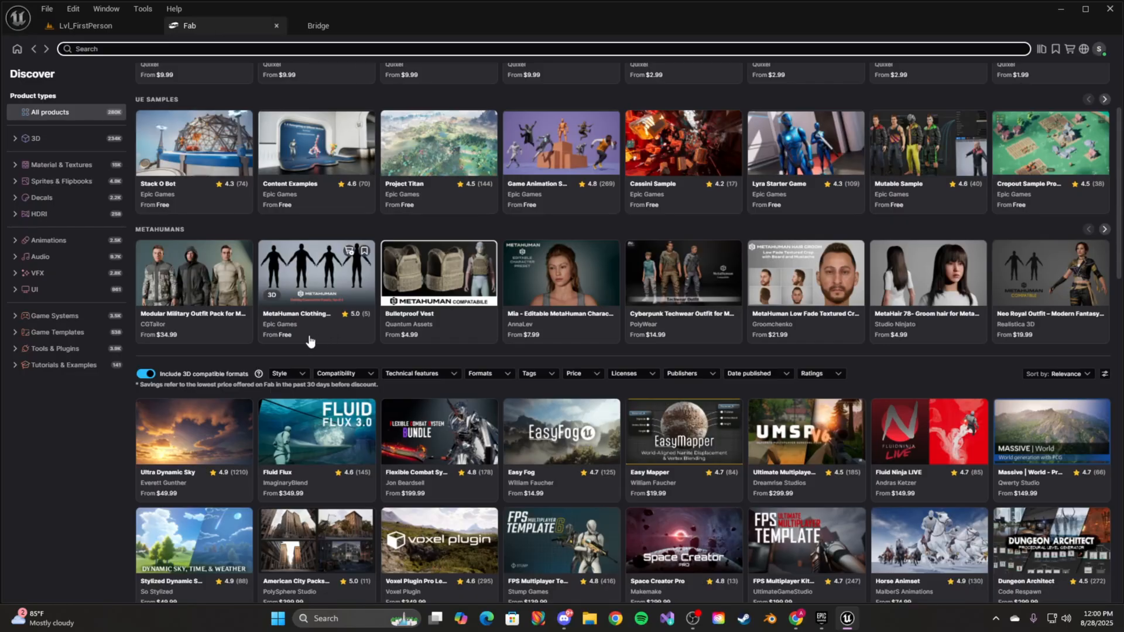
{"action": "scroll", "coordinate": [449, 431], "scroll_direction": "down", "scroll_amount": 3}
{"action": "scroll", "coordinate": [449, 432], "scroll_direction": "up", "scroll_amount": 7}
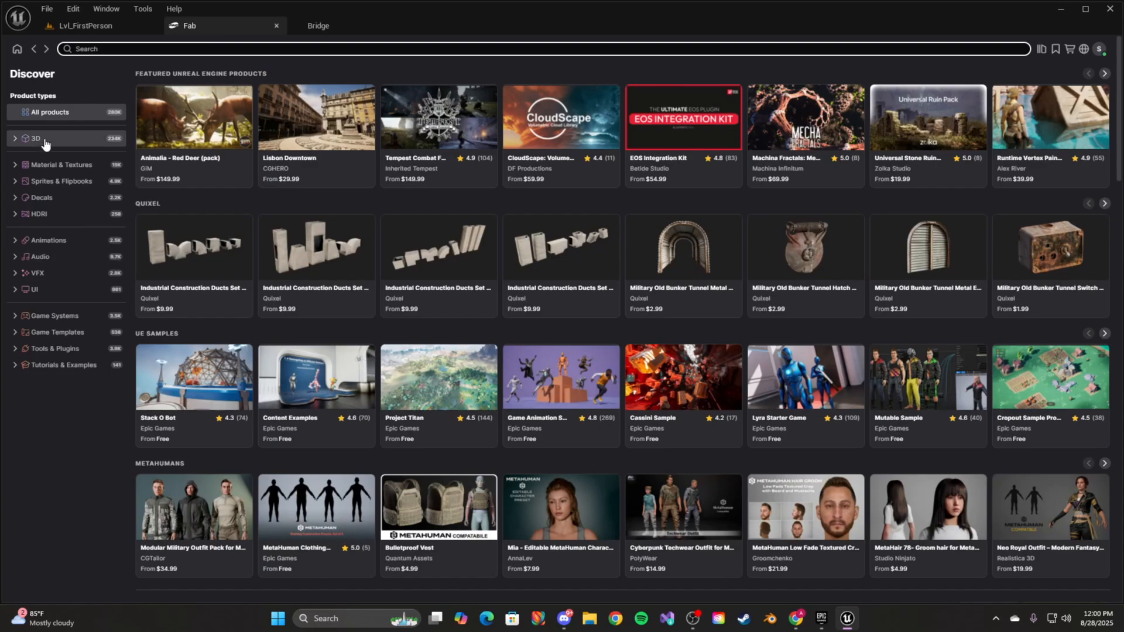
{"action": "left_click", "coordinate": [45, 141]}
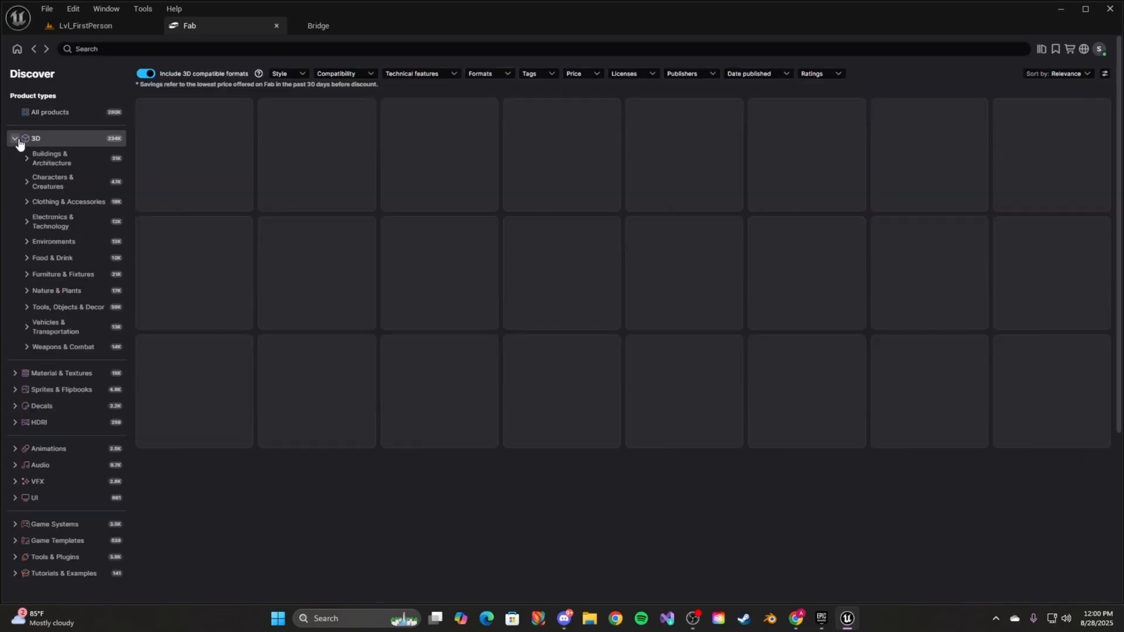
{"action": "left_click", "coordinate": [18, 141]}
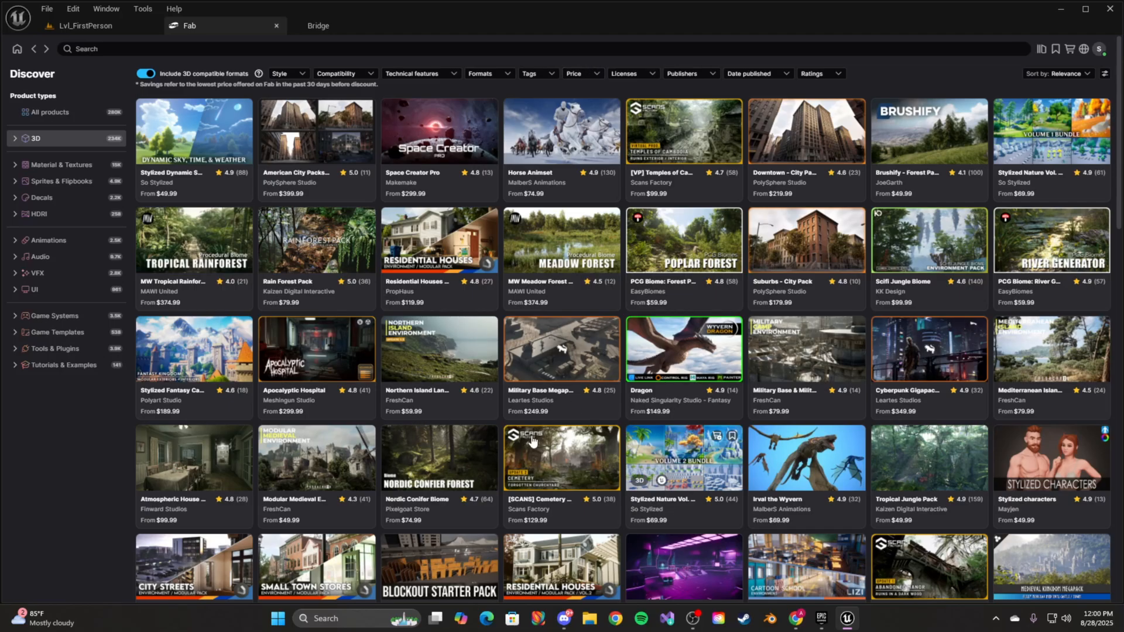
{"action": "left_click", "coordinate": [585, 73]}
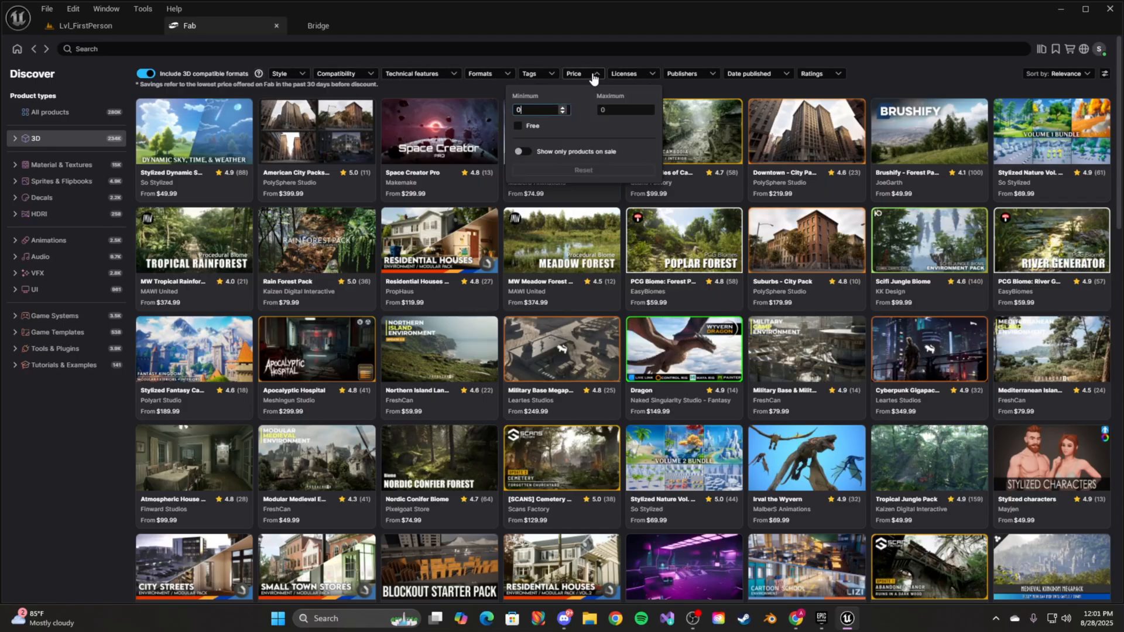
{"action": "left_click", "coordinate": [518, 128]}
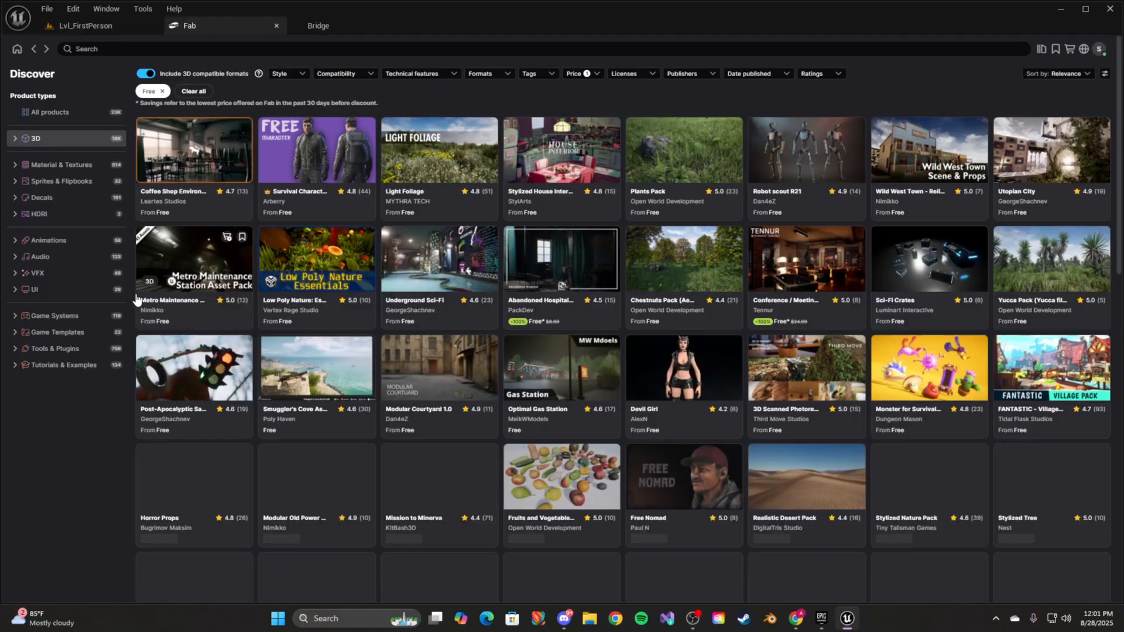
{"action": "scroll", "coordinate": [510, 477], "scroll_direction": "down", "scroll_amount": 5}
{"action": "scroll", "coordinate": [509, 477], "scroll_direction": "up", "scroll_amount": 5}
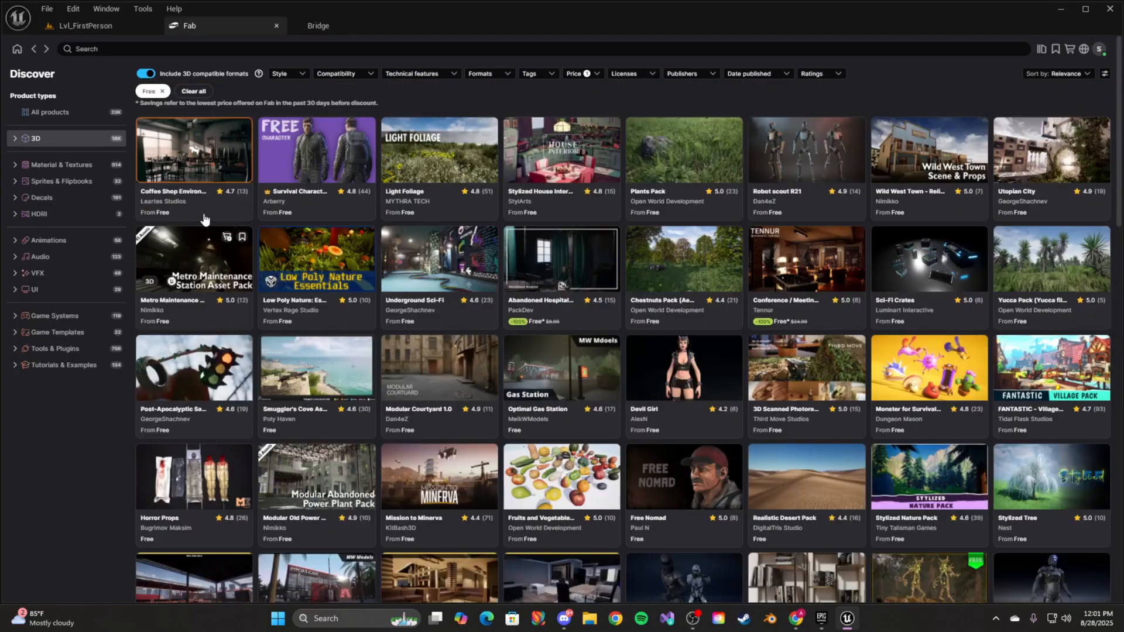
Search Fab's free 3D products for "Coin" and look through the results
{"action": "left_click", "coordinate": [107, 50]}
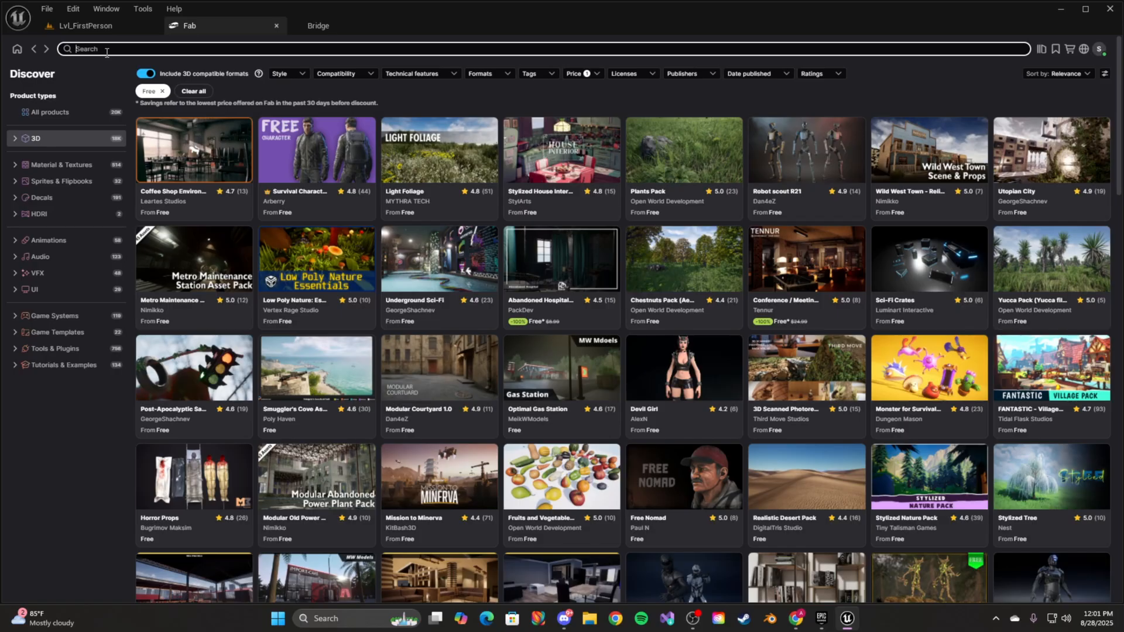
{"action": "type", "text": "Coin"}
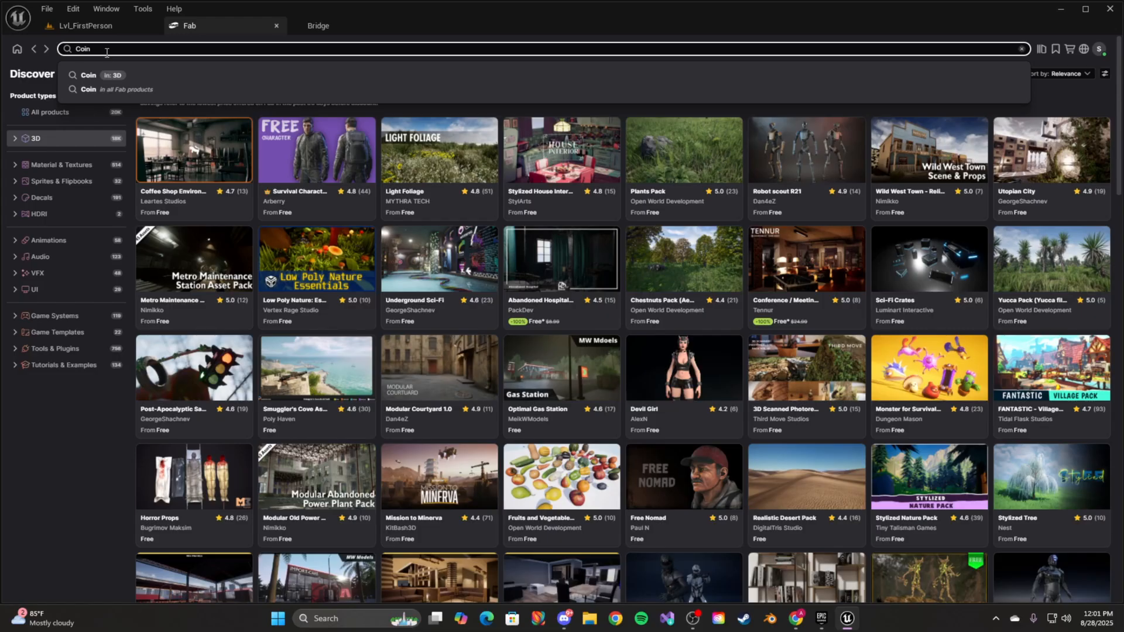
{"action": "key", "text": "Return"}
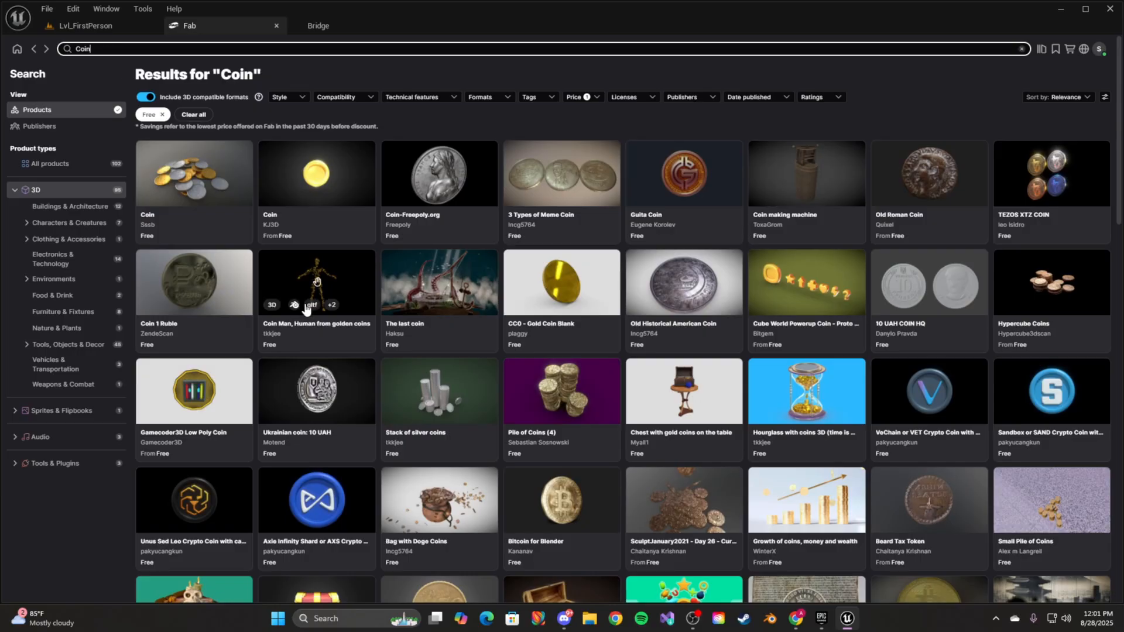
{"action": "scroll", "coordinate": [300, 298], "scroll_direction": "down", "scroll_amount": 7}
{"action": "scroll", "coordinate": [390, 418], "scroll_direction": "down", "scroll_amount": 4}
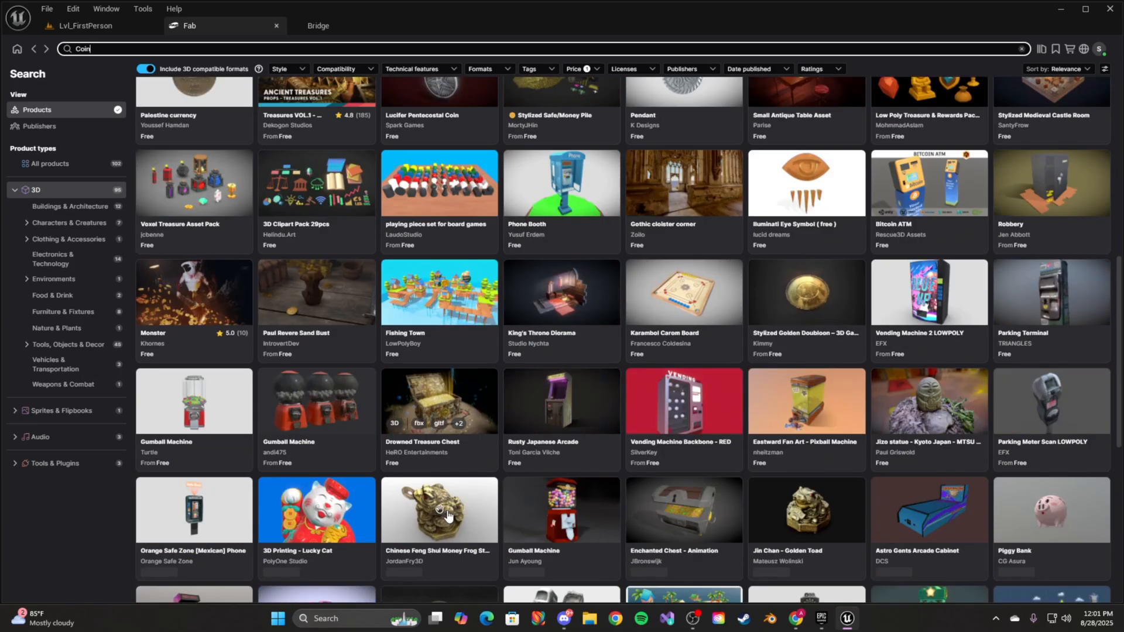
{"action": "scroll", "coordinate": [764, 360], "scroll_direction": "up", "scroll_amount": 5}
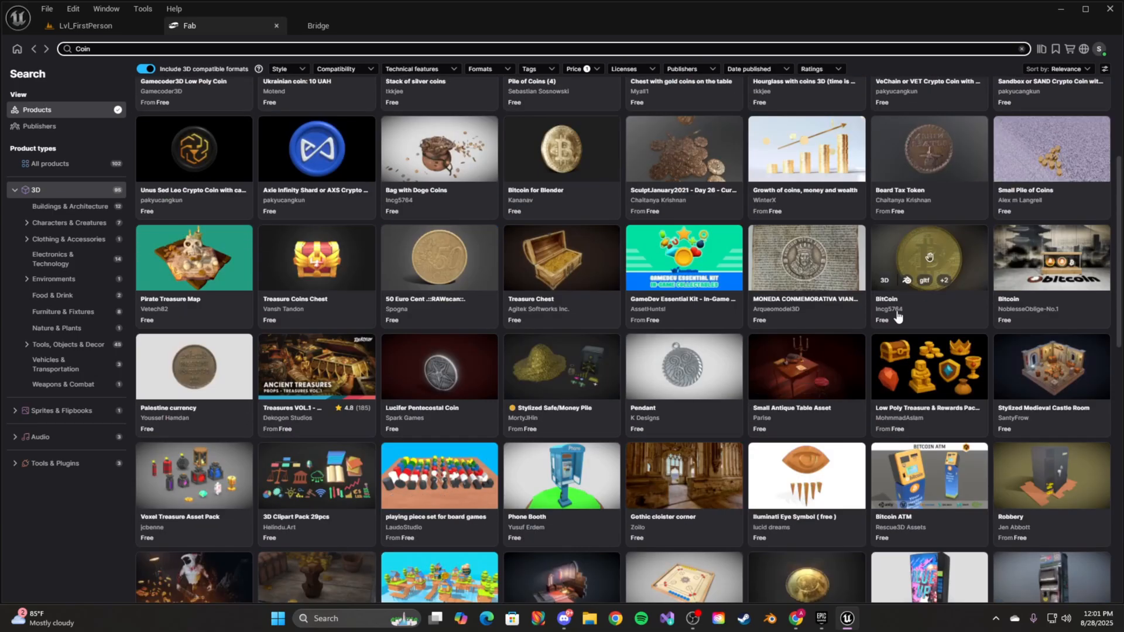
{"action": "scroll", "coordinate": [576, 480], "scroll_direction": "down", "scroll_amount": 5}
{"action": "scroll", "coordinate": [429, 474], "scroll_direction": "down", "scroll_amount": 1}
{"action": "scroll", "coordinate": [427, 471], "scroll_direction": "down", "scroll_amount": 6}
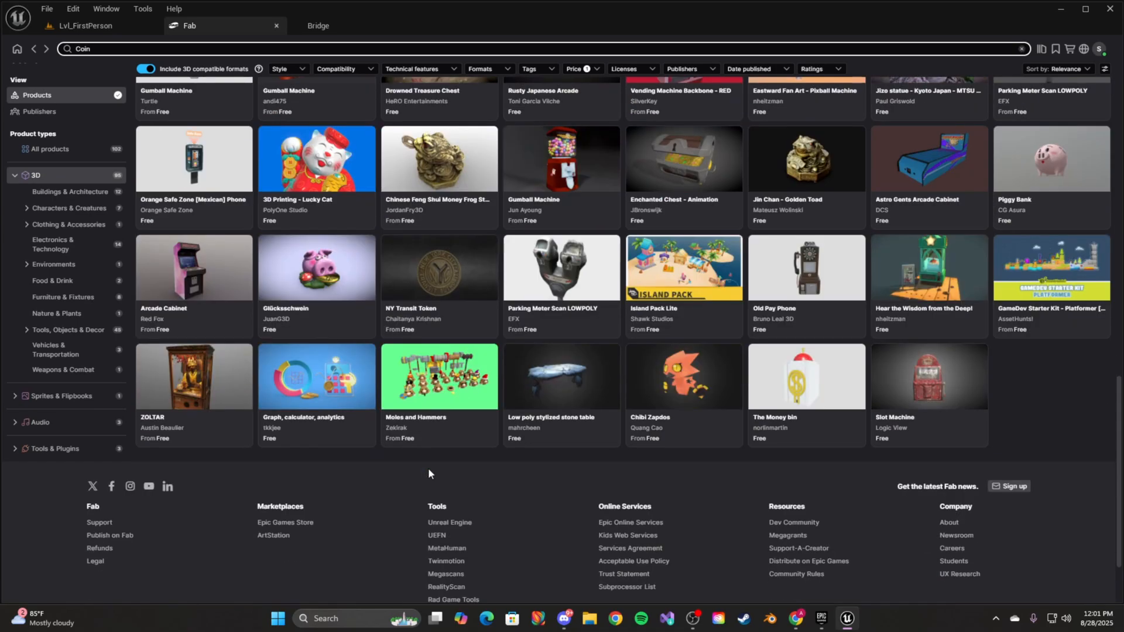
{"action": "scroll", "coordinate": [433, 474], "scroll_direction": "up", "scroll_amount": 20}
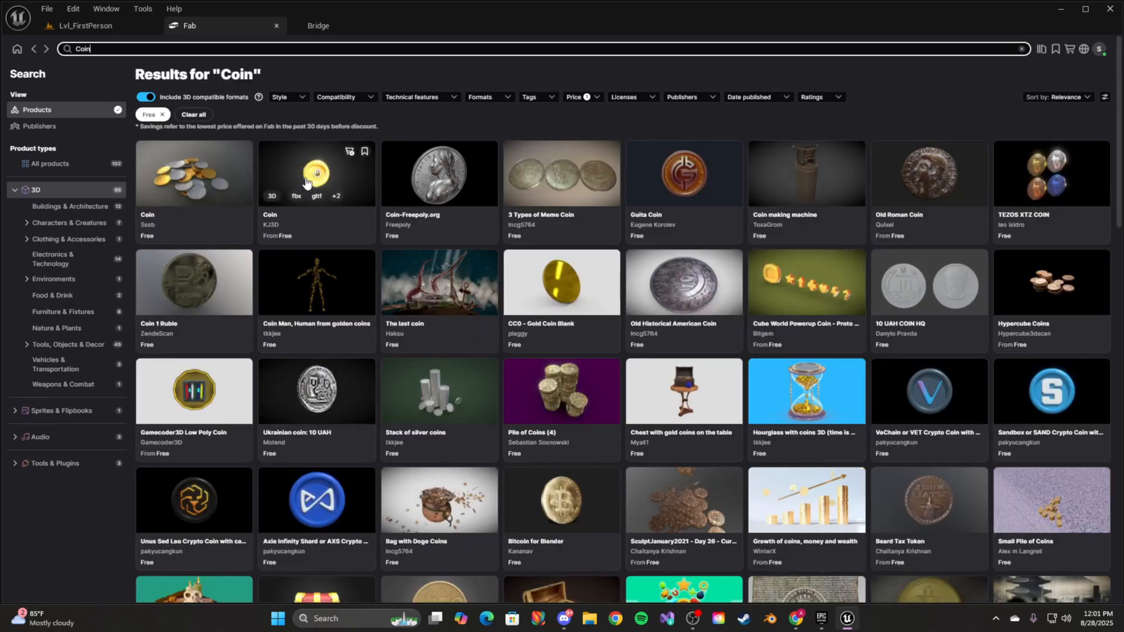
Open the CC0 - Gold Coin Blank product and load its interactive 3D preview, skipping the navigation choice
{"action": "left_click", "coordinate": [561, 281]}
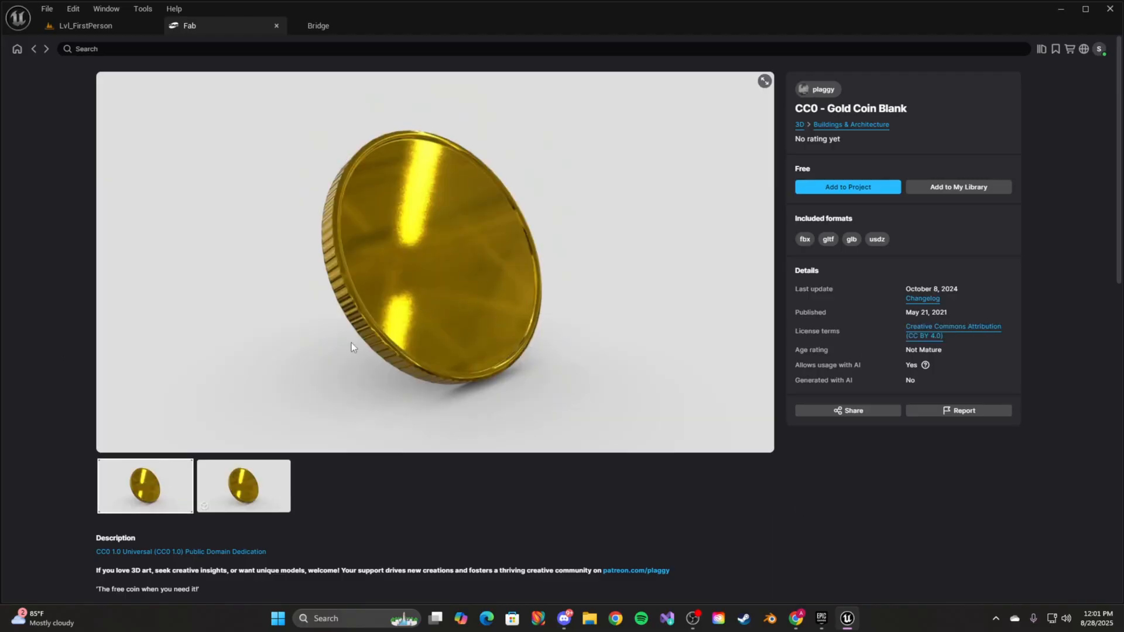
{"action": "left_click", "coordinate": [246, 488]}
{"action": "left_click", "coordinate": [436, 265]}
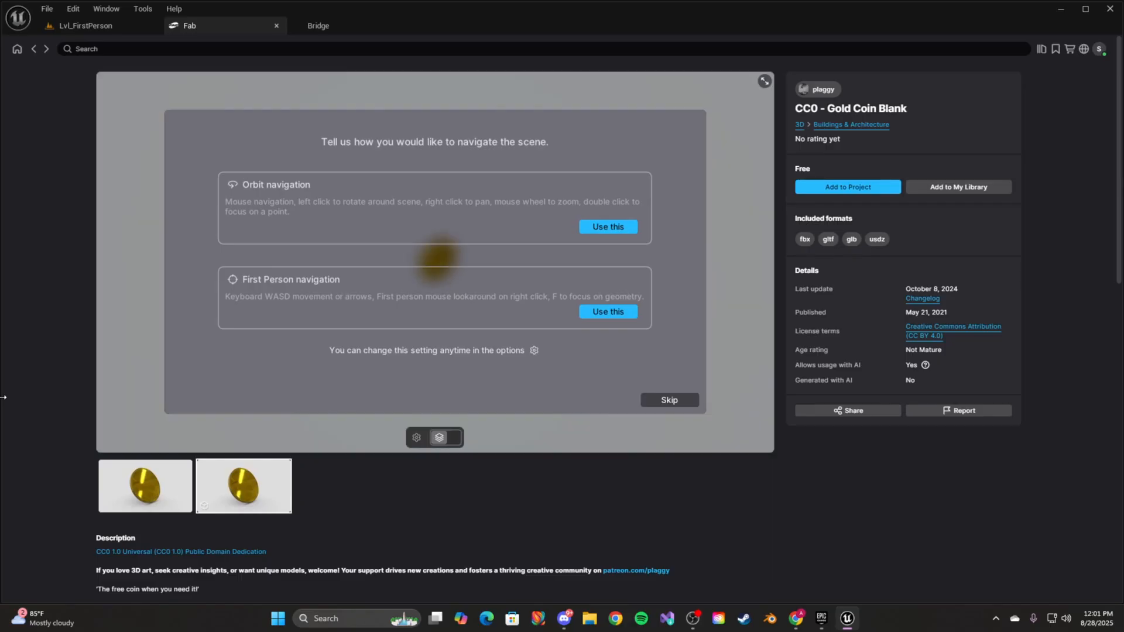
{"action": "left_click", "coordinate": [669, 400]}
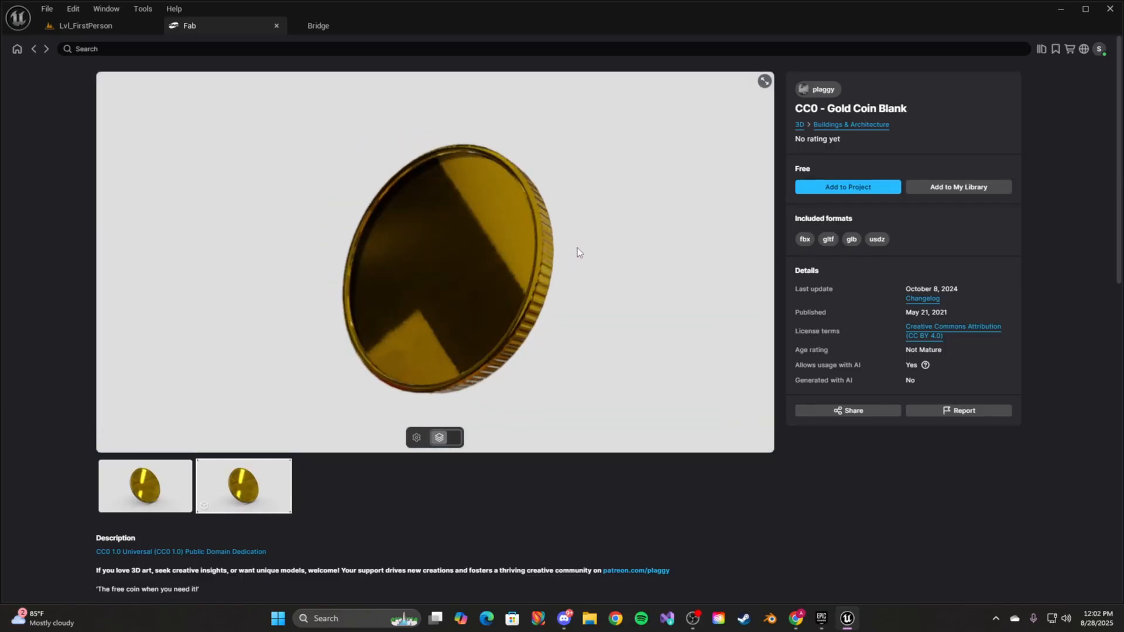
Add the CC0 - Gold Coin Blank product to the project and check its imported folder under Fab
{"action": "left_click_drag", "start_coordinate": [595, 323], "coordinate": [384, 296]}
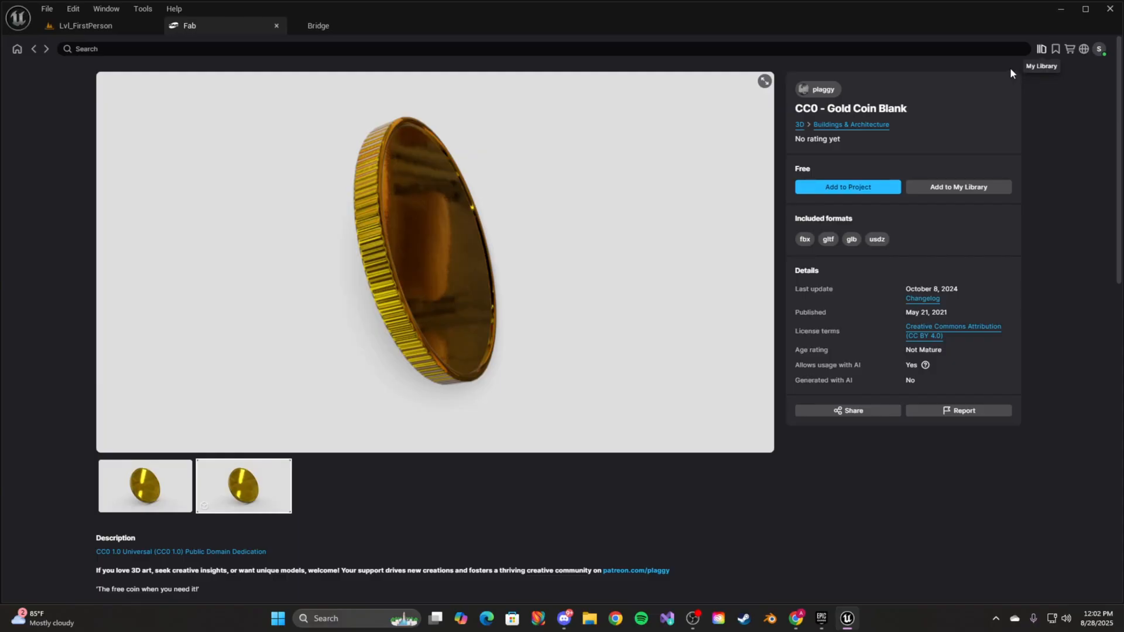
{"action": "left_click", "coordinate": [843, 186]}
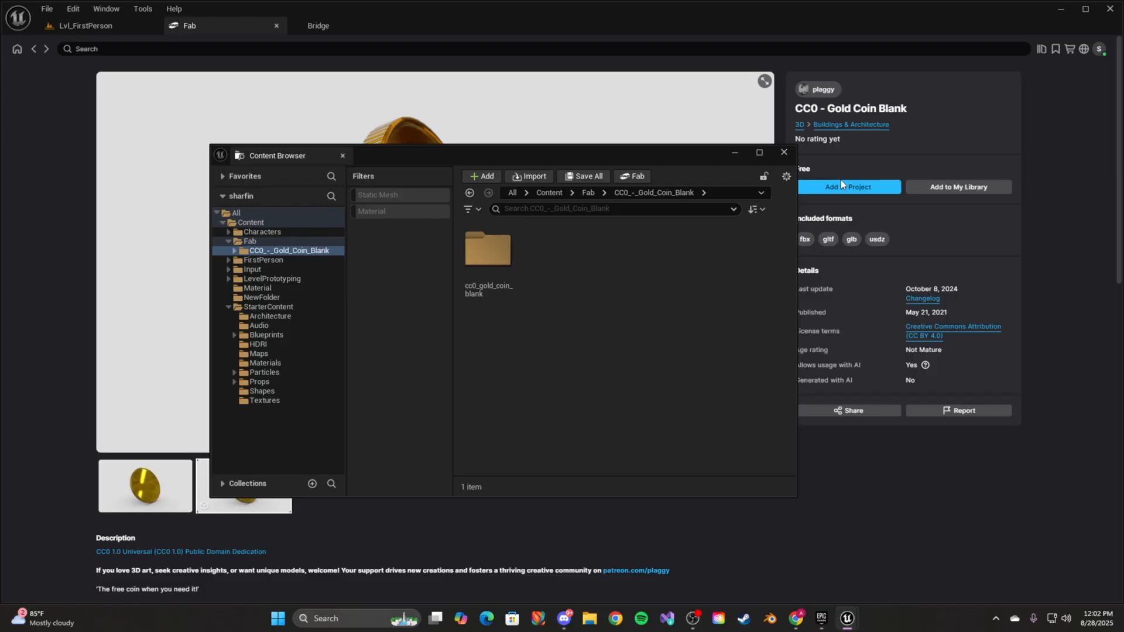
{"action": "left_click", "coordinate": [234, 241]}
{"action": "left_click", "coordinate": [228, 241]}
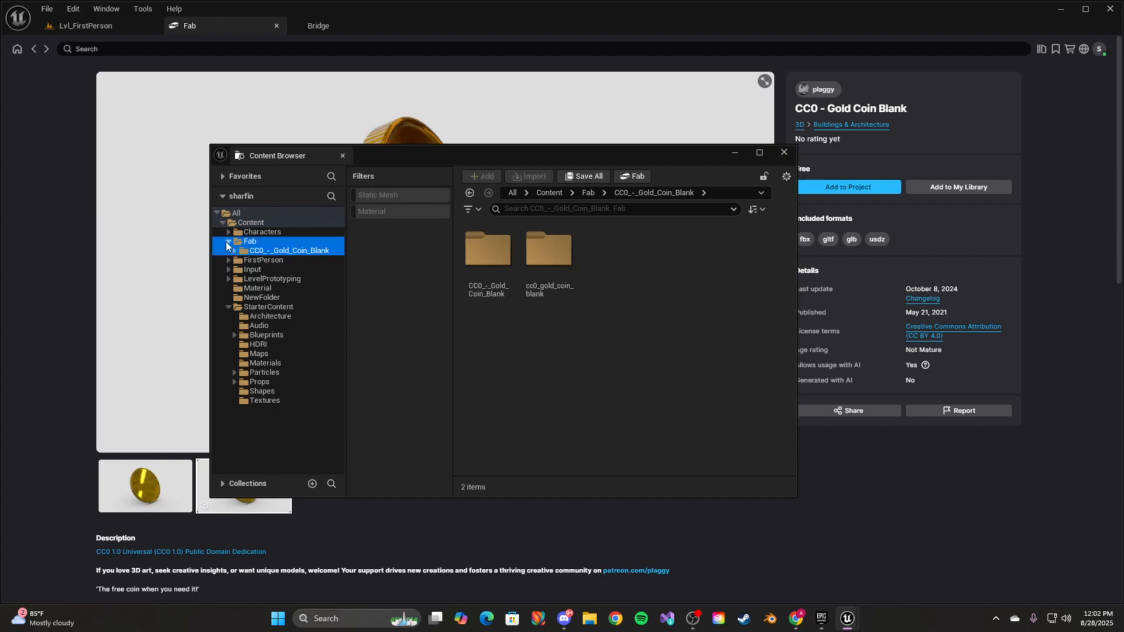
{"action": "left_click", "coordinate": [266, 250]}
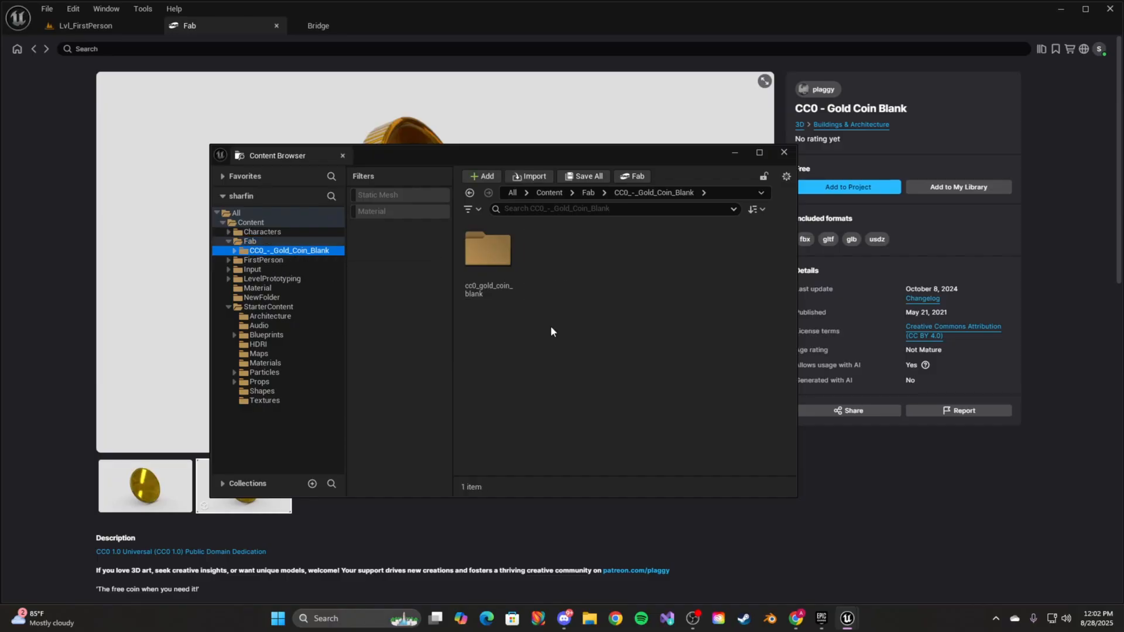
{"action": "left_click", "coordinate": [779, 153]}
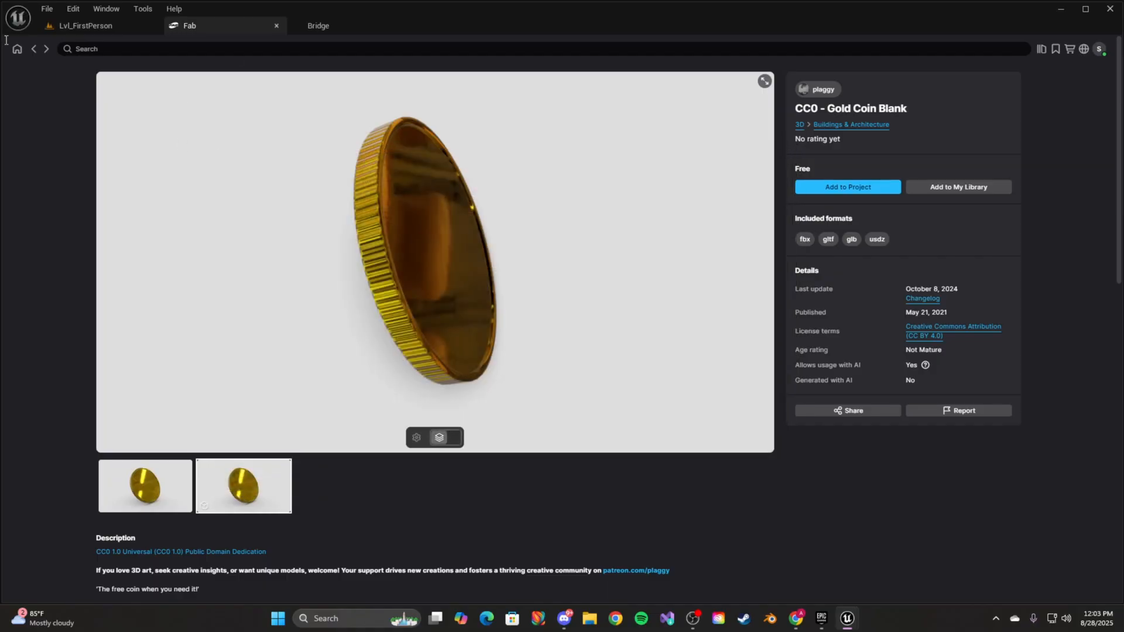
Return to the Lvl_FirstPerson level and open the imported cc0_gold_coin_blank folder in an enlarged Content Drawer
{"action": "left_click", "coordinate": [75, 30]}
{"action": "mouse_move", "coordinate": [588, 381]}
{"action": "right_mouse_down"}
{"action": "mouse_move", "coordinate": [623, 426]}
{"action": "mouse_move", "coordinate": [588, 382]}
{"action": "right_mouse_up"}
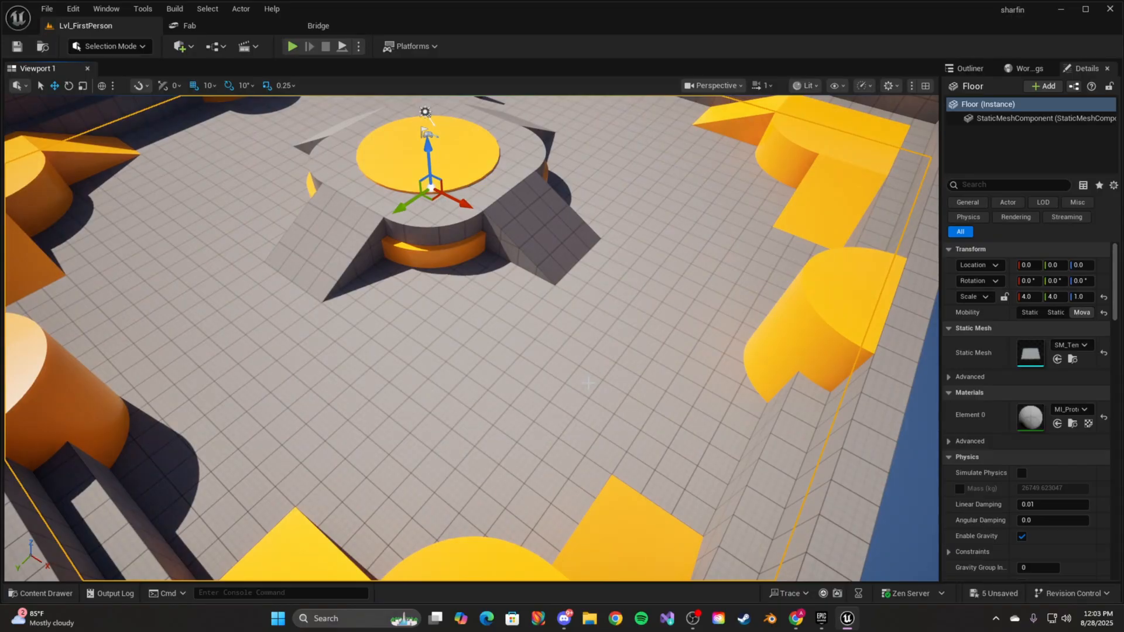
{"action": "key", "text": "ctrl+space"}
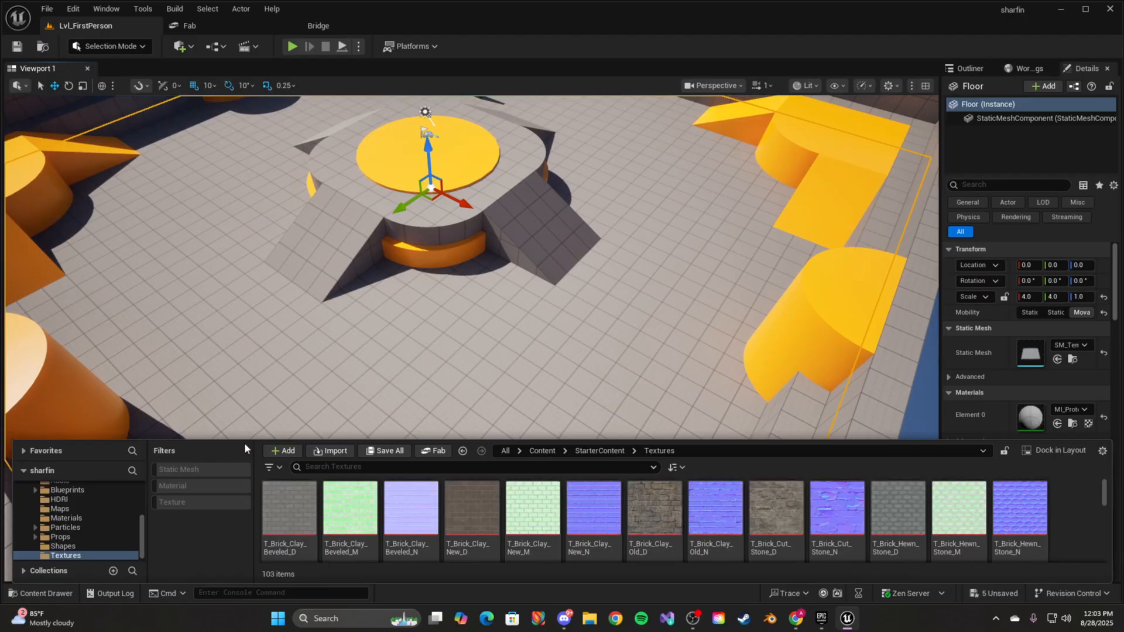
{"action": "left_click_drag", "start_coordinate": [271, 439], "coordinate": [271, 379]}
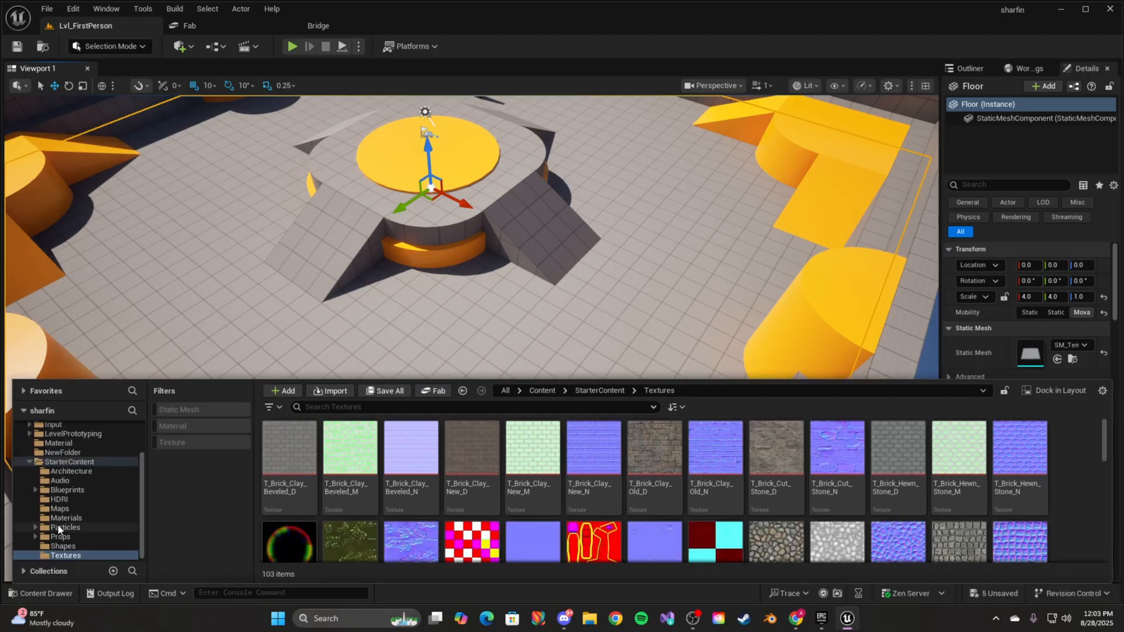
{"action": "scroll", "coordinate": [60, 527], "scroll_direction": "up", "scroll_amount": 2}
{"action": "left_click", "coordinate": [30, 499]}
{"action": "left_click", "coordinate": [53, 456]}
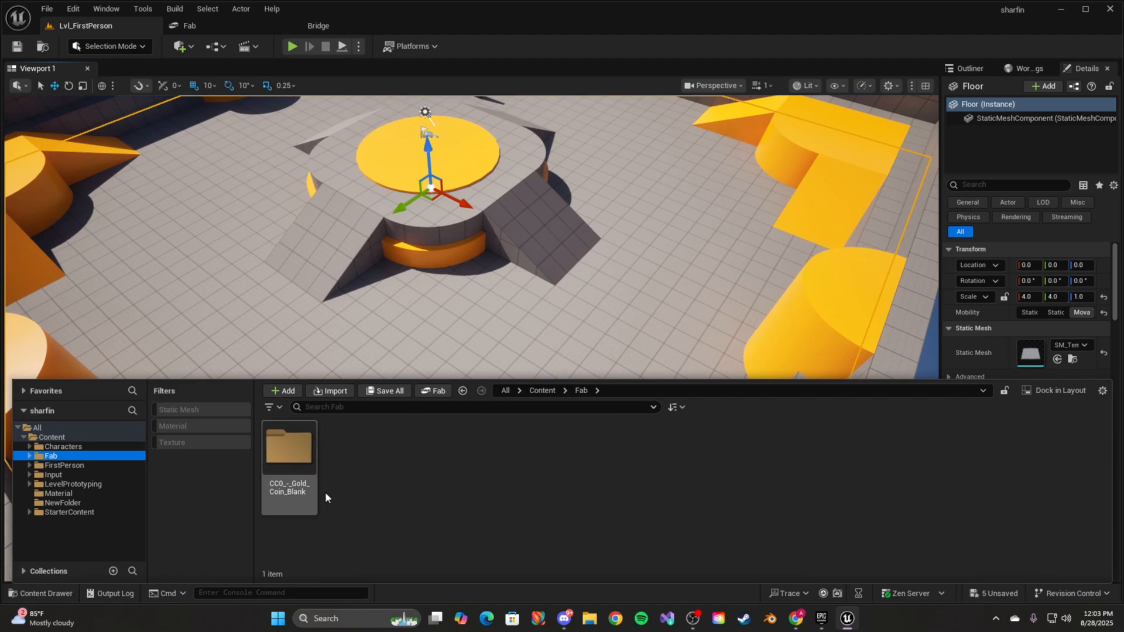
{"action": "double_click", "coordinate": [289, 450]}
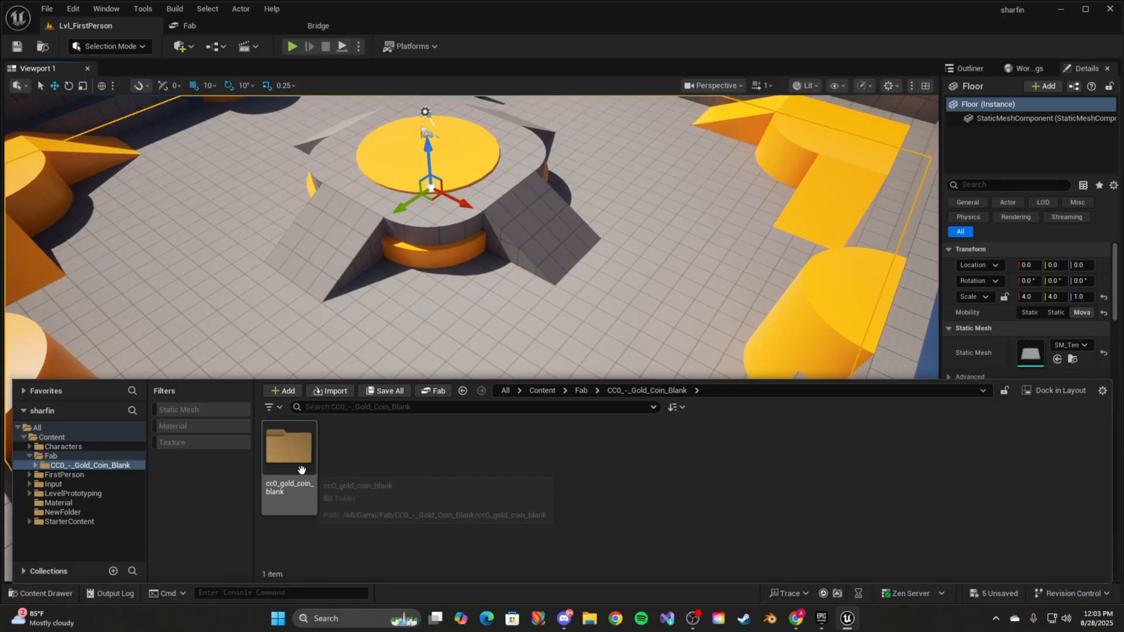
{"action": "double_click", "coordinate": [288, 450]}
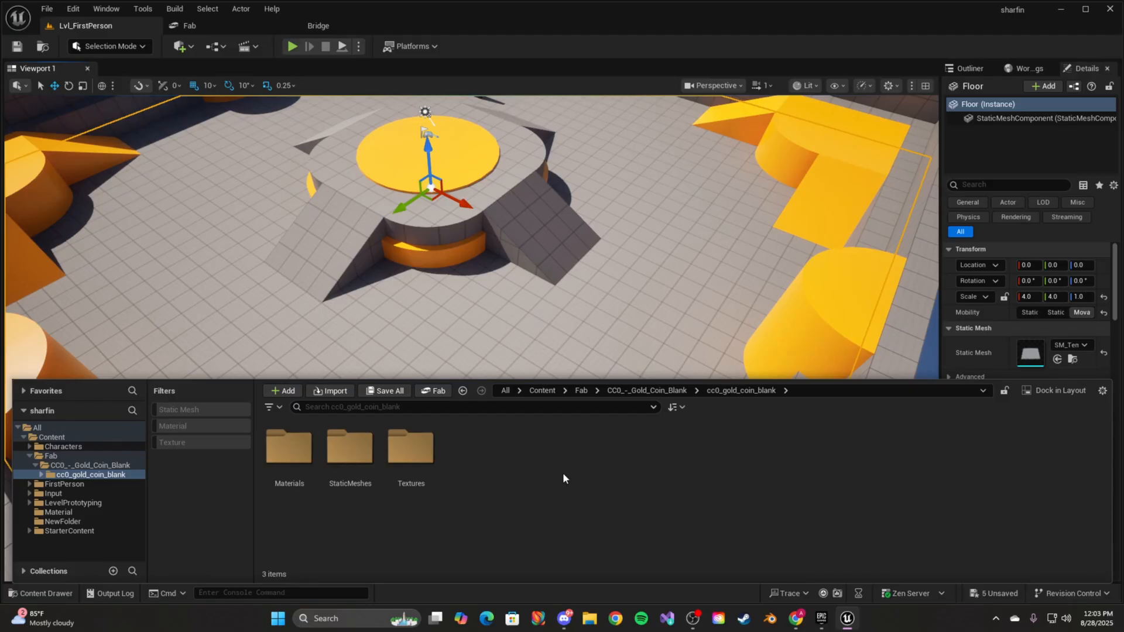
{"action": "left_click", "coordinate": [88, 465]}
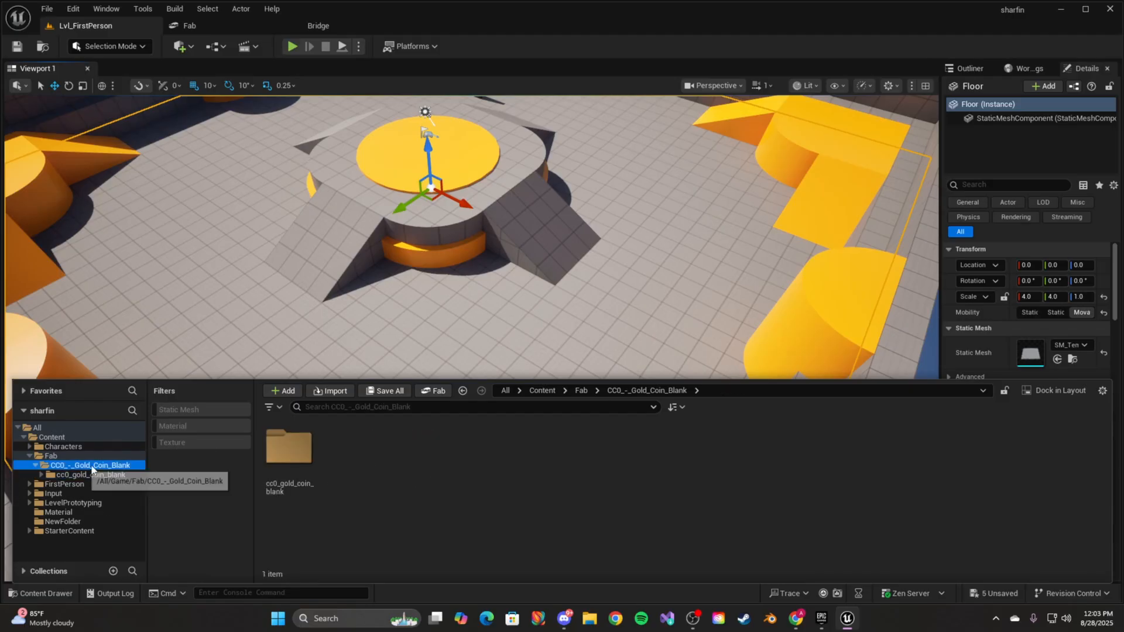
{"action": "double_click", "coordinate": [277, 459]}
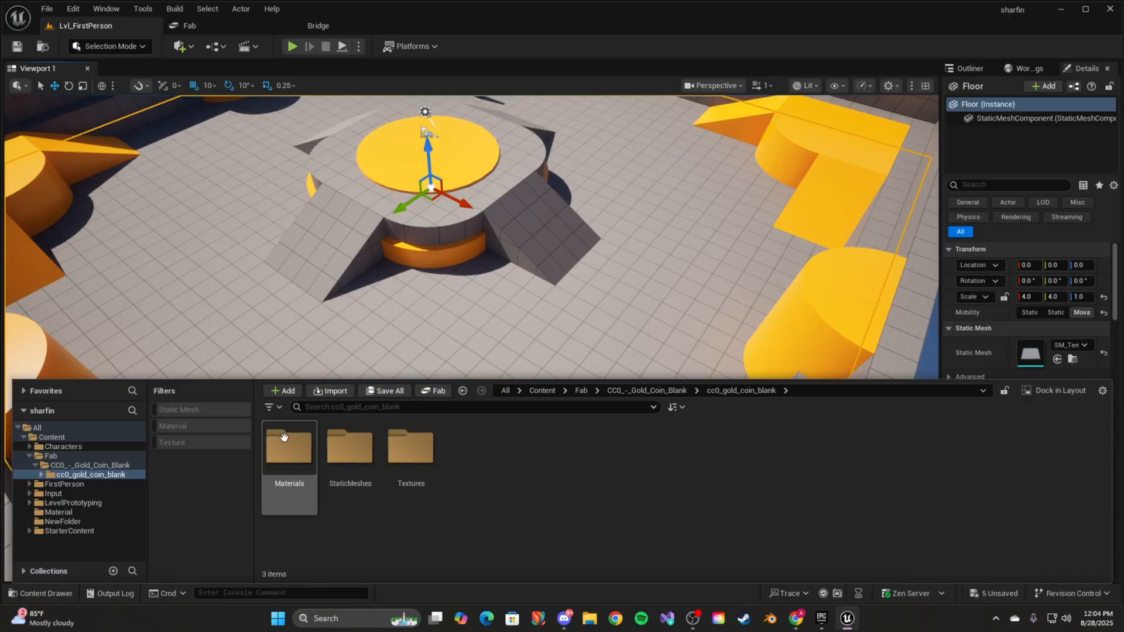
Look through the coin asset's Materials, StaticMeshes and Textures folders, without creating a new asset
{"action": "double_click", "coordinate": [312, 478]}
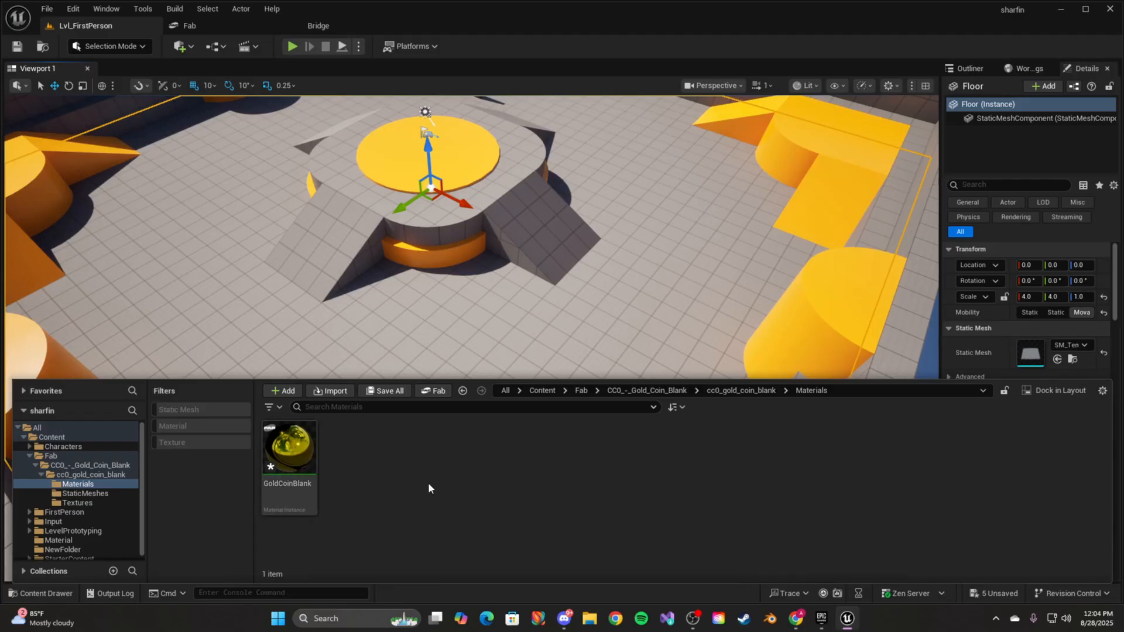
{"action": "right_click", "coordinate": [427, 483]}
{"action": "mouse_move", "coordinate": [443, 471]}
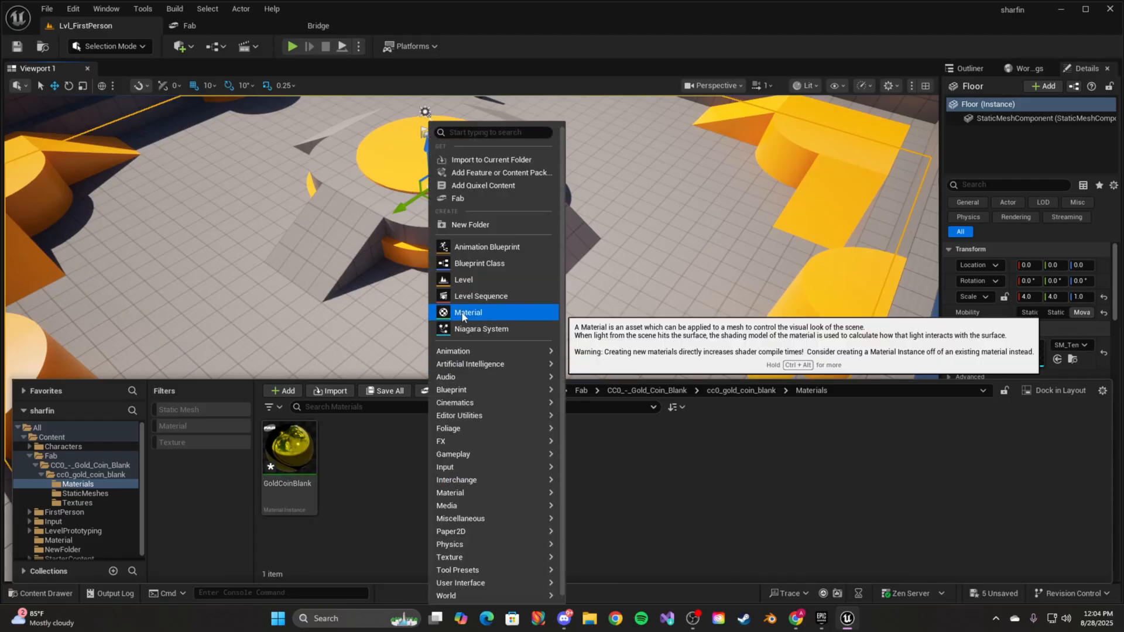
{"action": "left_click", "coordinate": [393, 448]}
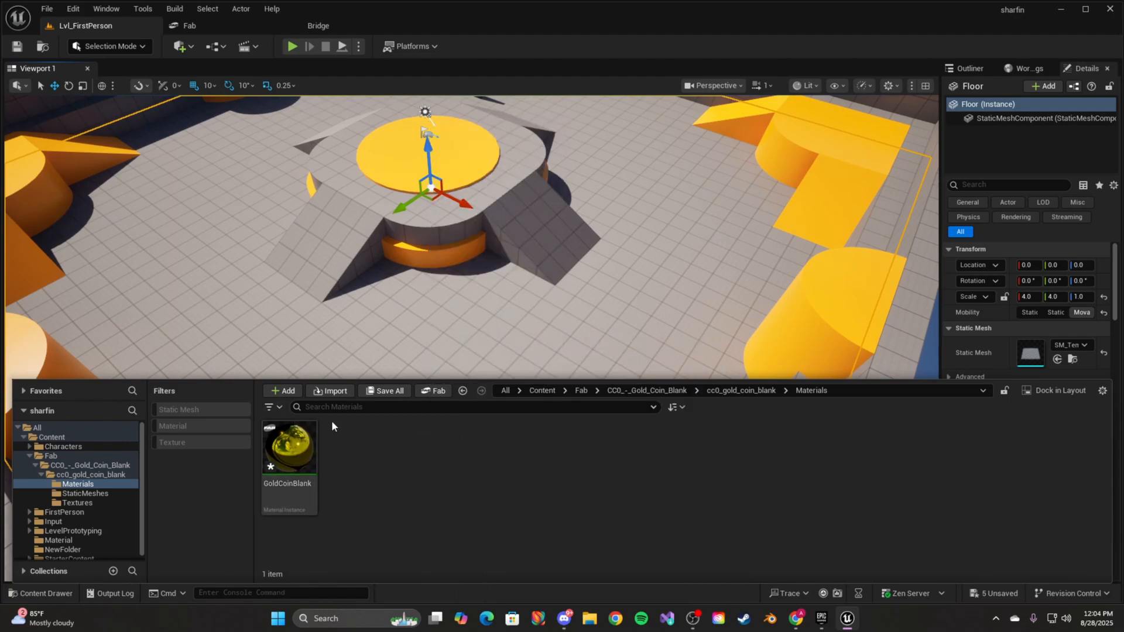
{"action": "left_click", "coordinate": [462, 390]}
{"action": "double_click", "coordinate": [348, 483]}
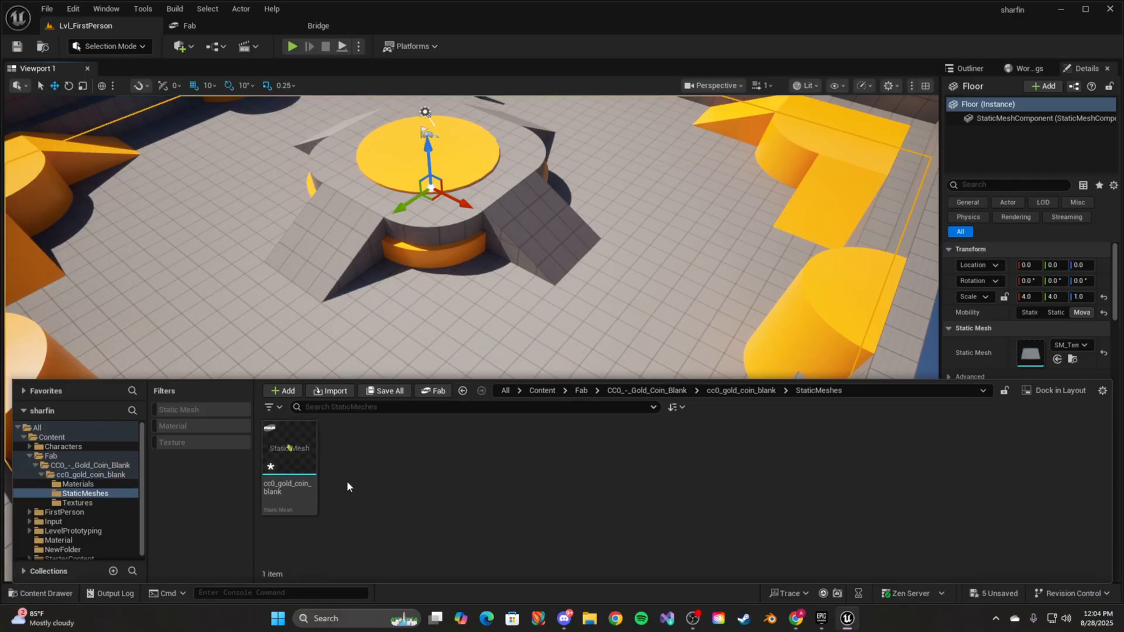
{"action": "left_click", "coordinate": [462, 390]}
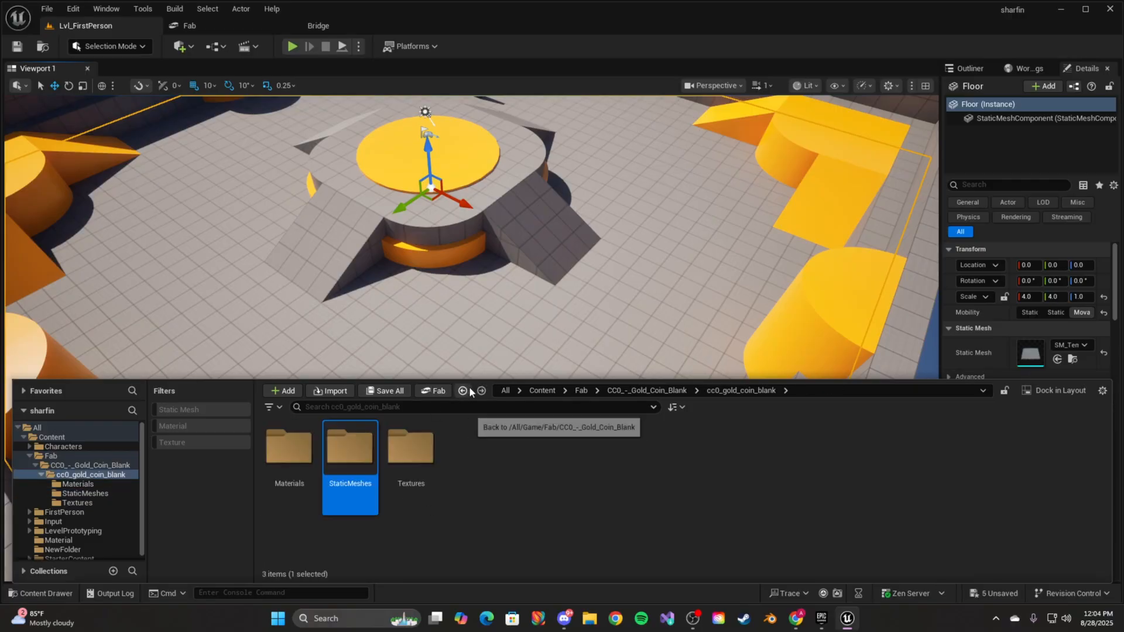
{"action": "double_click", "coordinate": [409, 450]}
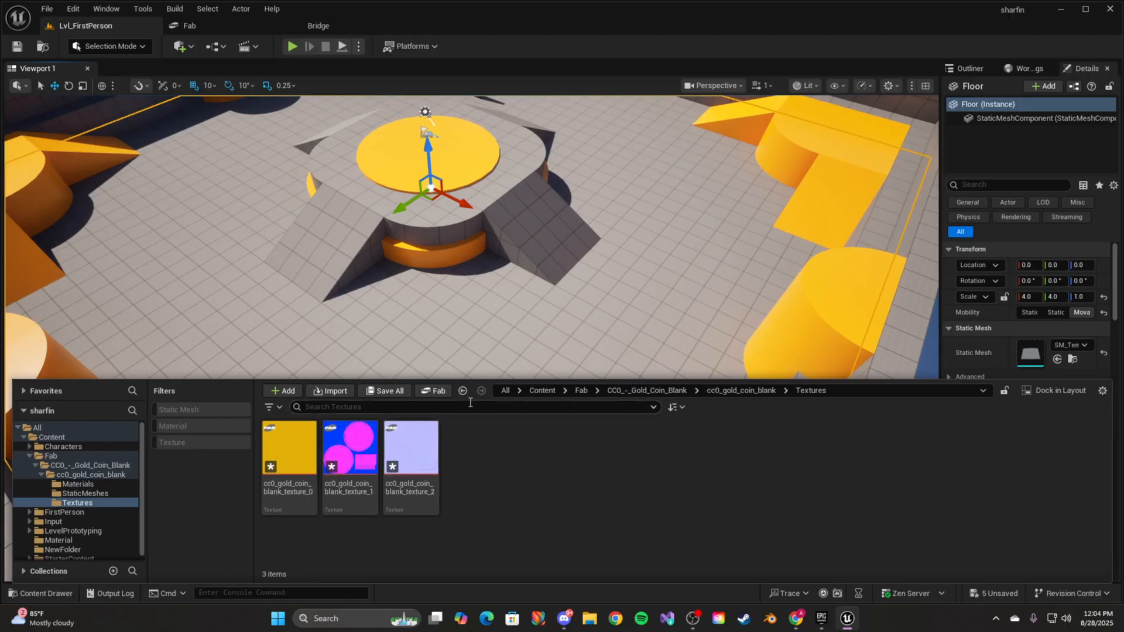
{"action": "left_click", "coordinate": [462, 391]}
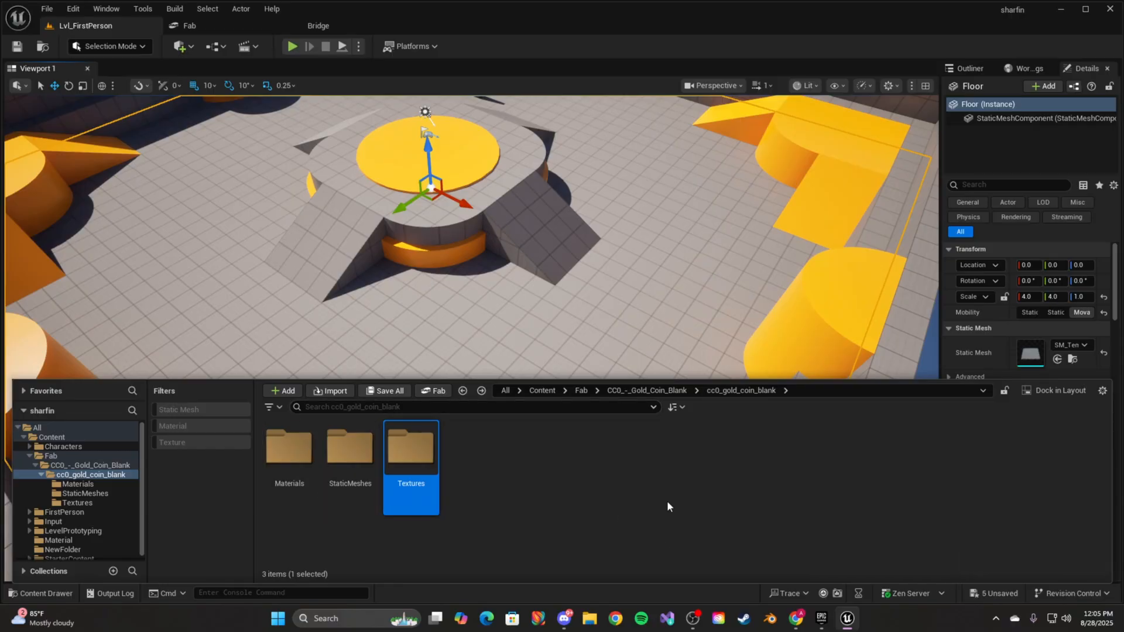
Place the cc0_gold_coin_blank static mesh from the StaticMeshes folder on the round yellow platform in the level
{"action": "double_click", "coordinate": [364, 471]}
{"action": "left_click_drag", "start_coordinate": [448, 303], "coordinate": [449, 275]}
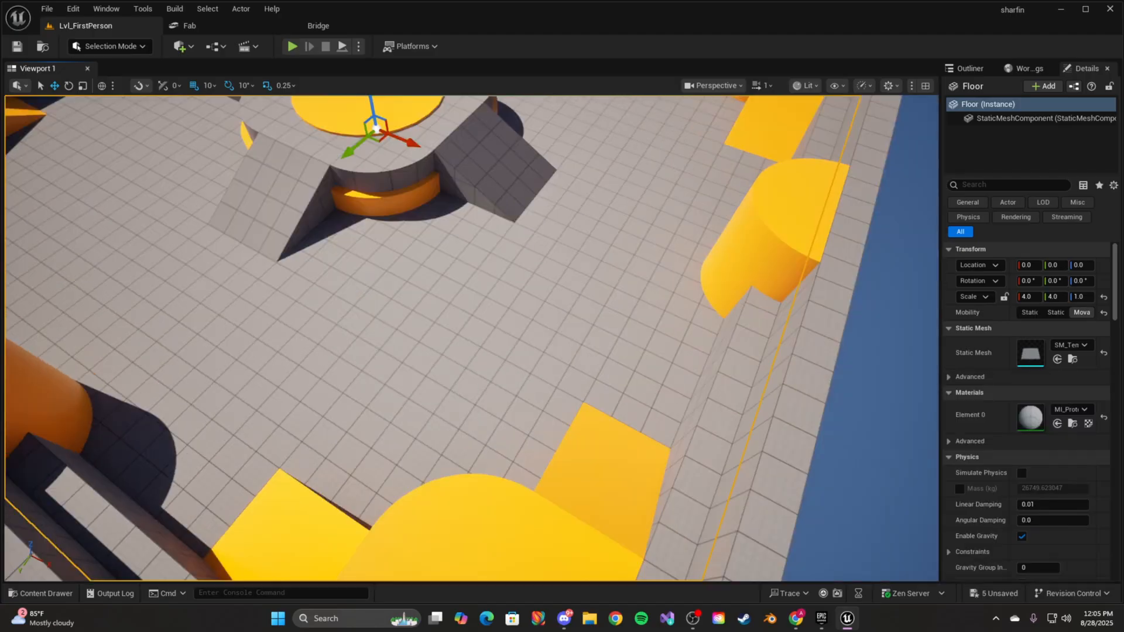
{"action": "right_click_drag", "start_coordinate": [448, 275], "coordinate": [444, 201]}
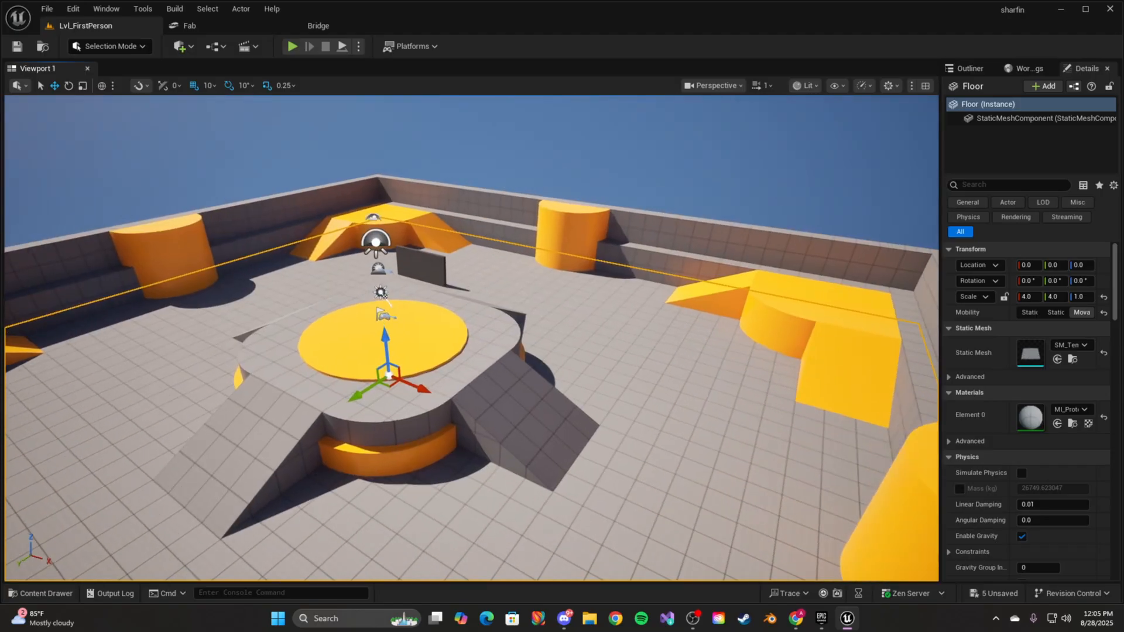
{"action": "key", "text": "w"}
{"action": "mouse_move", "coordinate": [538, 287]}
{"action": "right_mouse_down"}
{"action": "mouse_move", "coordinate": [609, 284]}
{"action": "mouse_move", "coordinate": [537, 287]}
{"action": "right_mouse_up"}
{"action": "key", "text": "ctrl+space"}
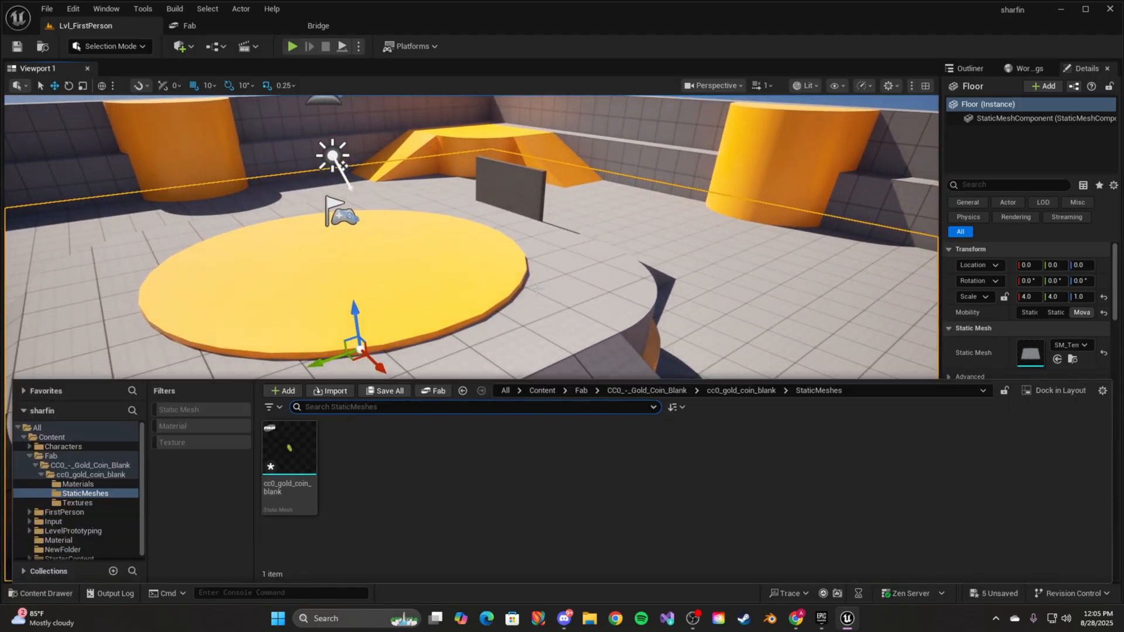
{"action": "left_click_drag", "start_coordinate": [289, 451], "coordinate": [446, 320]}
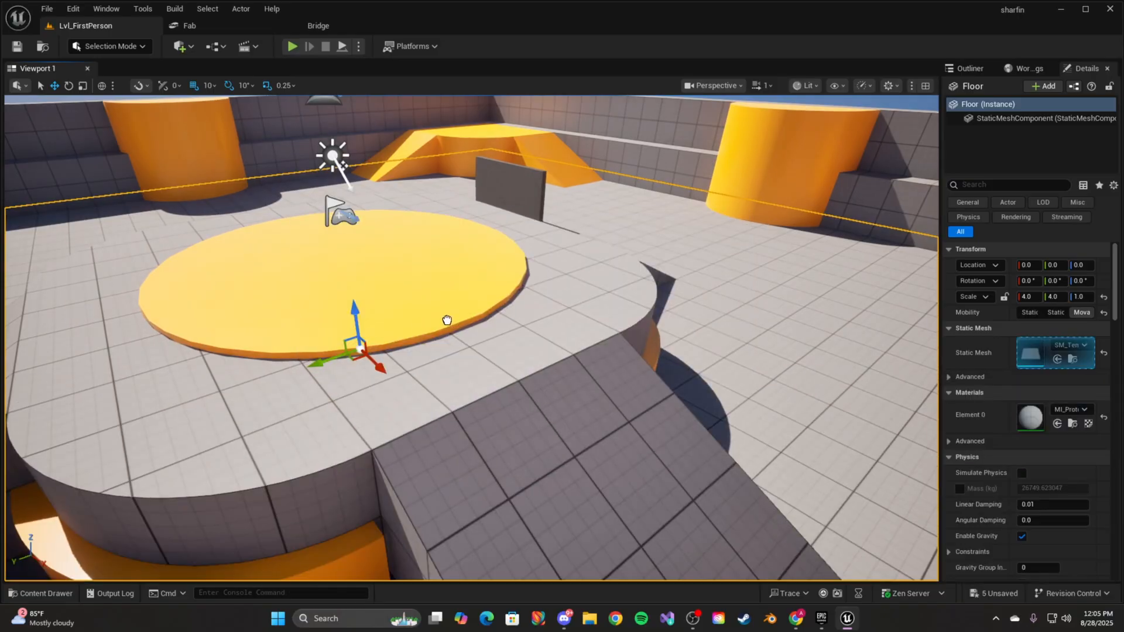
{"action": "left_click_drag", "start_coordinate": [442, 270], "coordinate": [444, 286]}
Raise the gold coin above the yellow platform to a Z location of 410
{"action": "key", "text": "w"}
{"action": "right_click_drag", "start_coordinate": [512, 303], "coordinate": [369, 334]}
{"action": "key", "text": "w"}
{"action": "key", "text": "s"}
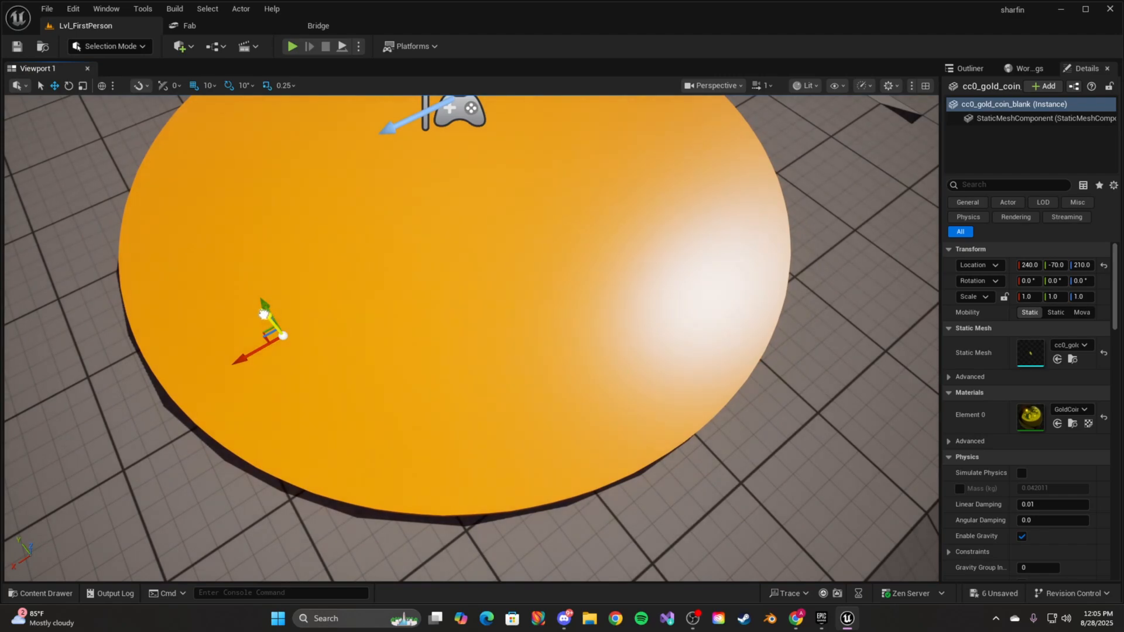
{"action": "left_click_drag", "start_coordinate": [263, 313], "coordinate": [79, 110]}
{"action": "right_click_drag", "start_coordinate": [326, 263], "coordinate": [384, 210]}
{"action": "key", "text": "s"}
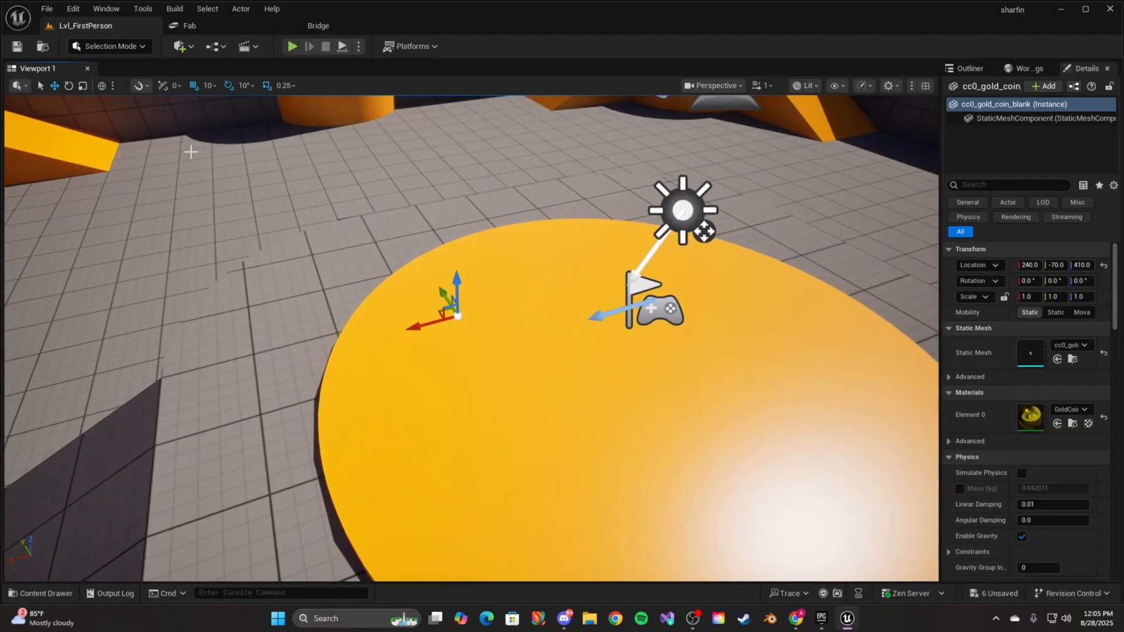
Enlarge the gold coin to a scale of 12.0 in Y and 14.5 in Z, keeping X at 1.0
{"action": "left_click", "coordinate": [82, 86]}
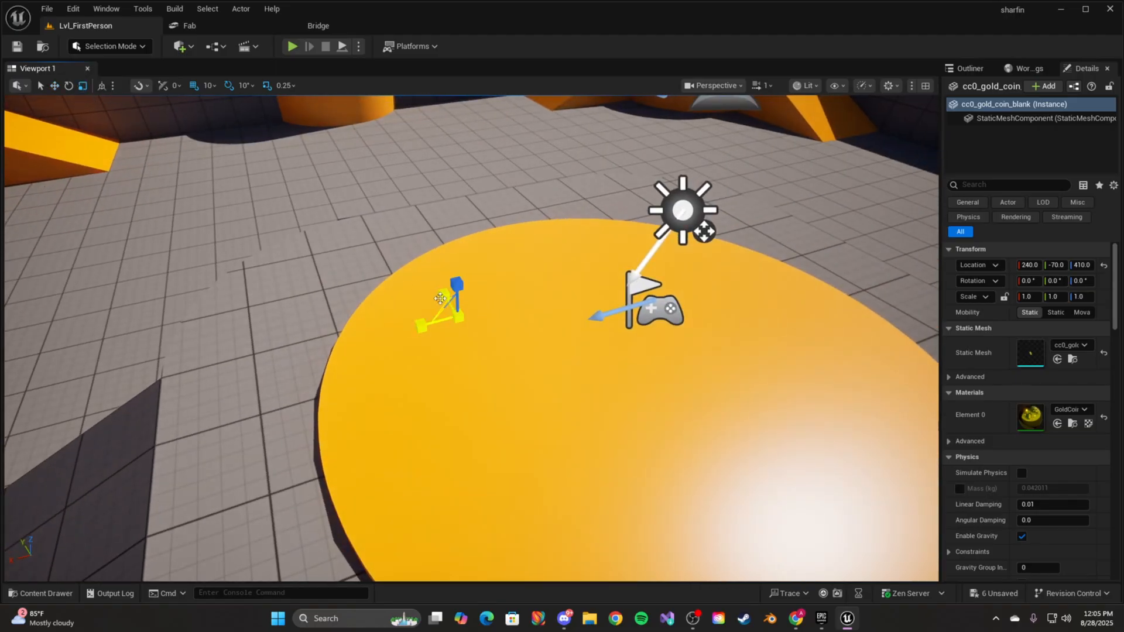
{"action": "left_click_drag", "start_coordinate": [446, 297], "coordinate": [448, 293]}
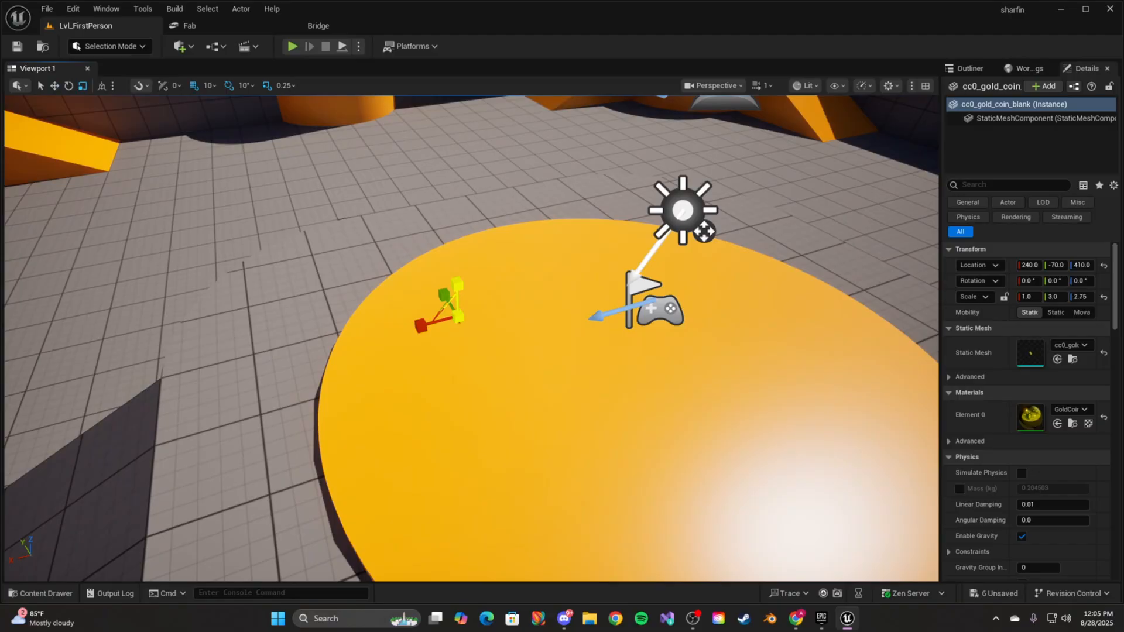
{"action": "left_click_drag", "start_coordinate": [457, 285], "coordinate": [588, 414]}
{"action": "key", "text": "f"}
{"action": "left_click_drag", "start_coordinate": [523, 333], "coordinate": [510, 334]}
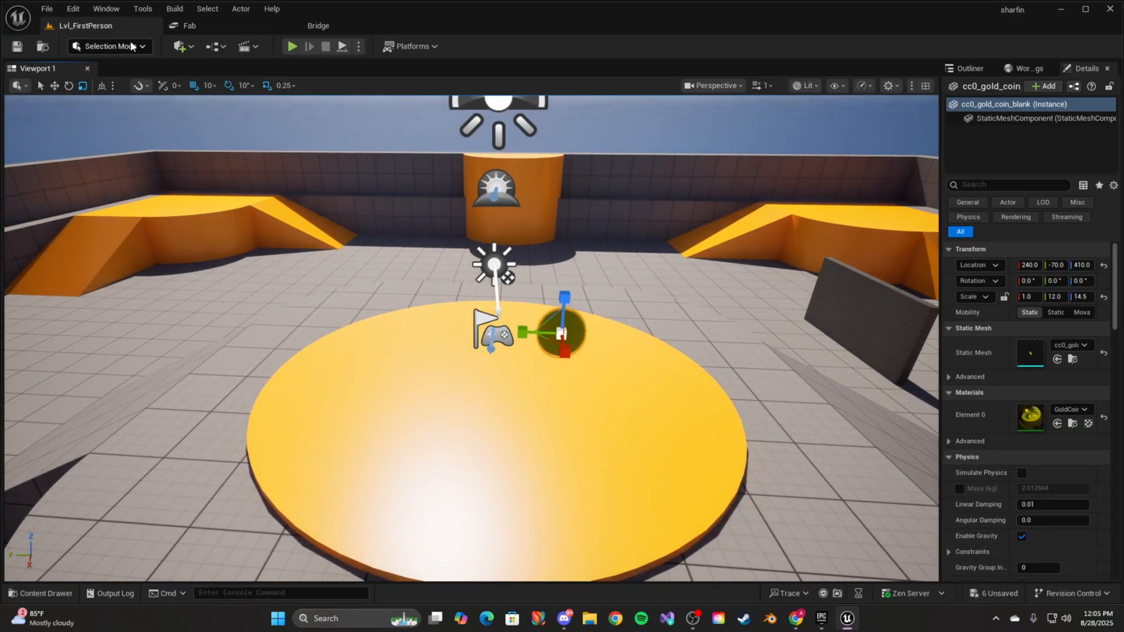
Move the gold coin off the yellow platform to an X location of 460
{"action": "left_click", "coordinate": [55, 86]}
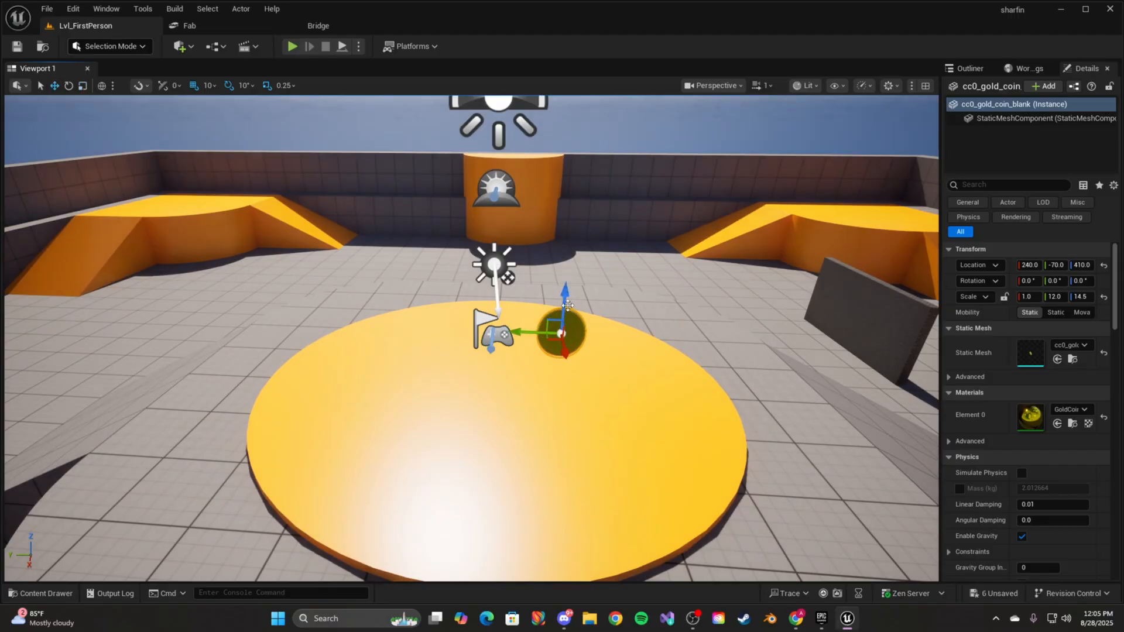
{"action": "left_click_drag", "start_coordinate": [562, 345], "coordinate": [703, 546]}
{"action": "right_click_drag", "start_coordinate": [682, 434], "coordinate": [691, 430]}
{"action": "key", "text": "a"}
{"action": "right_click_drag", "start_coordinate": [706, 319], "coordinate": [778, 292]}
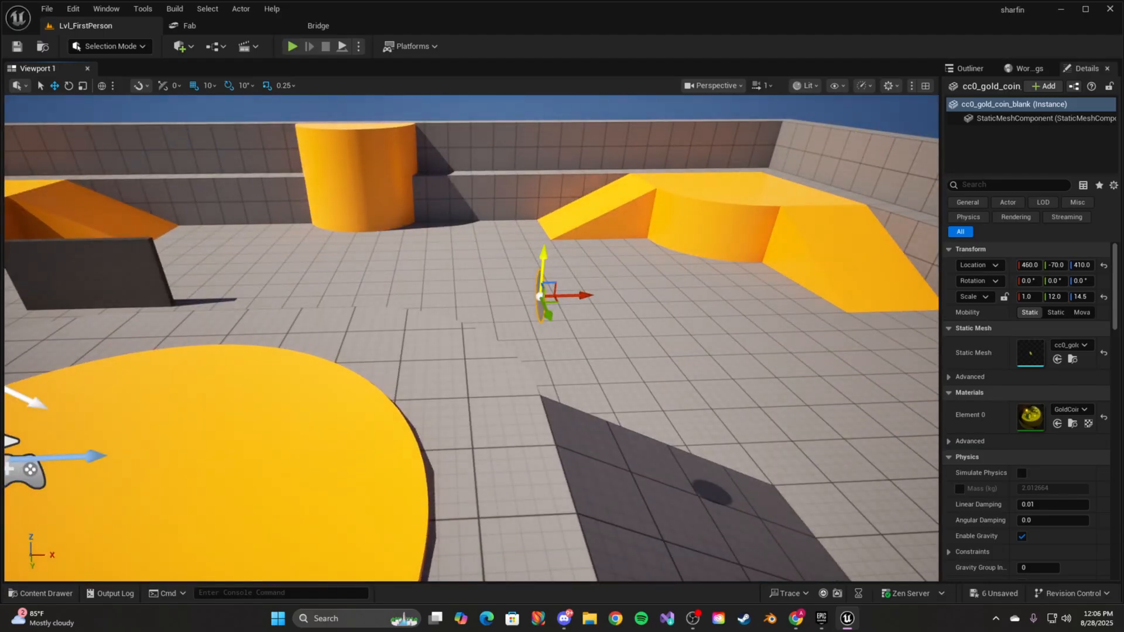
Lower the gold coin toward the ramp to a Z location of 290 and view it from the side
{"action": "left_click_drag", "start_coordinate": [543, 266], "coordinate": [535, 357]}
{"action": "key", "text": "f"}
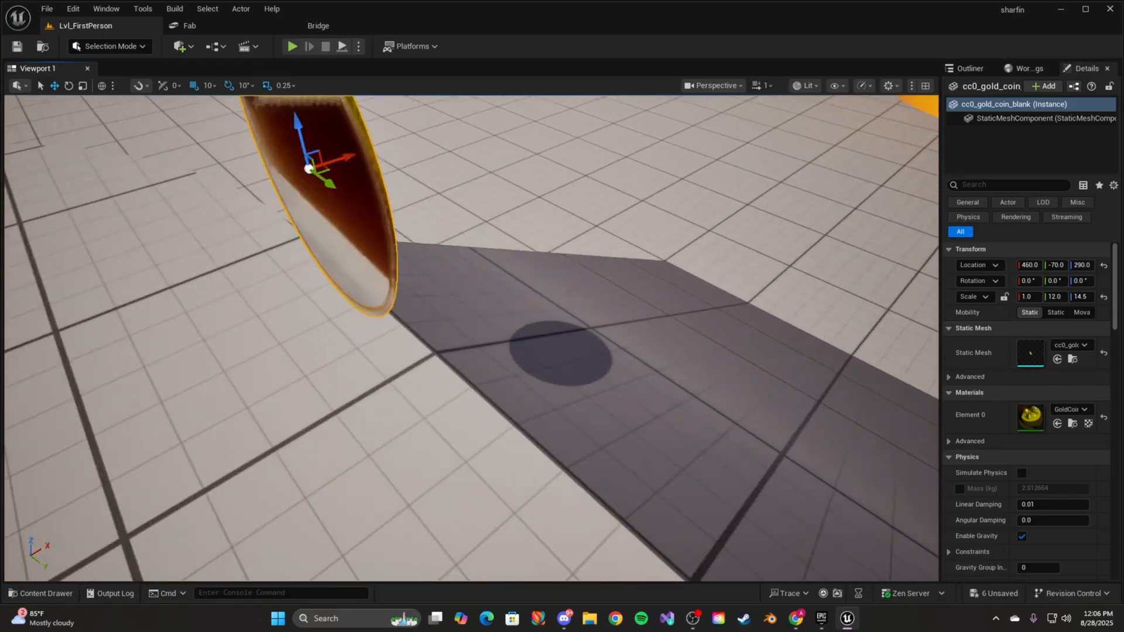
{"action": "key", "text": "s"}
{"action": "right_click_drag", "start_coordinate": [536, 357], "coordinate": [14, 268]}
{"action": "key", "text": "a"}
{"action": "key", "text": "d"}
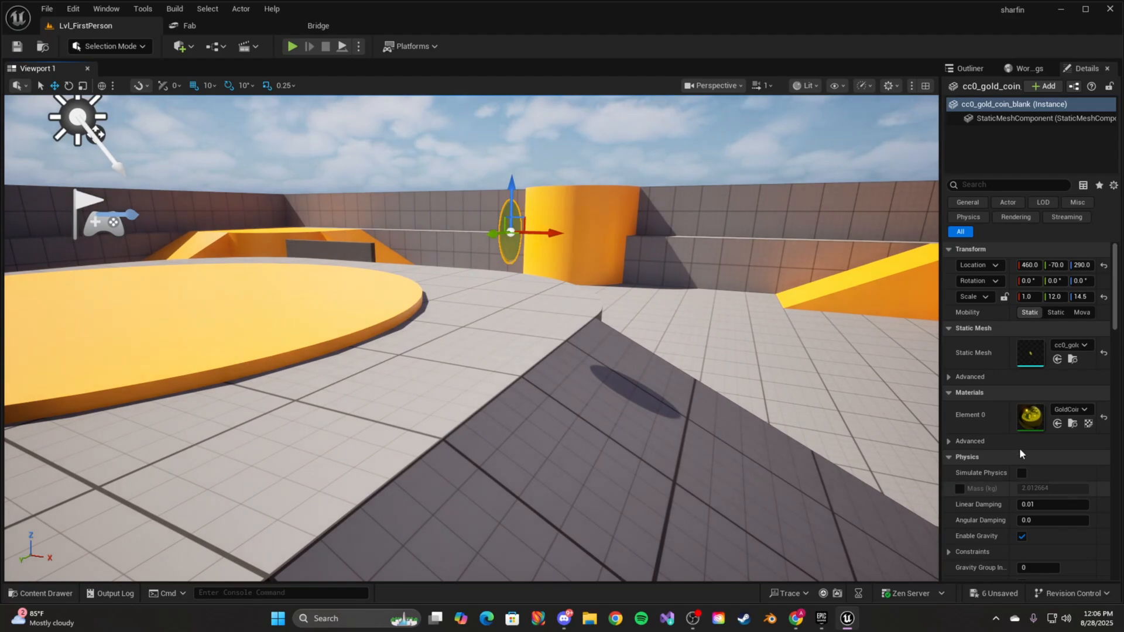
Assign the M_AssetPlatform material to the coin's Element 0 slot and reopen the Content Drawer
{"action": "left_click", "coordinate": [1067, 409]}
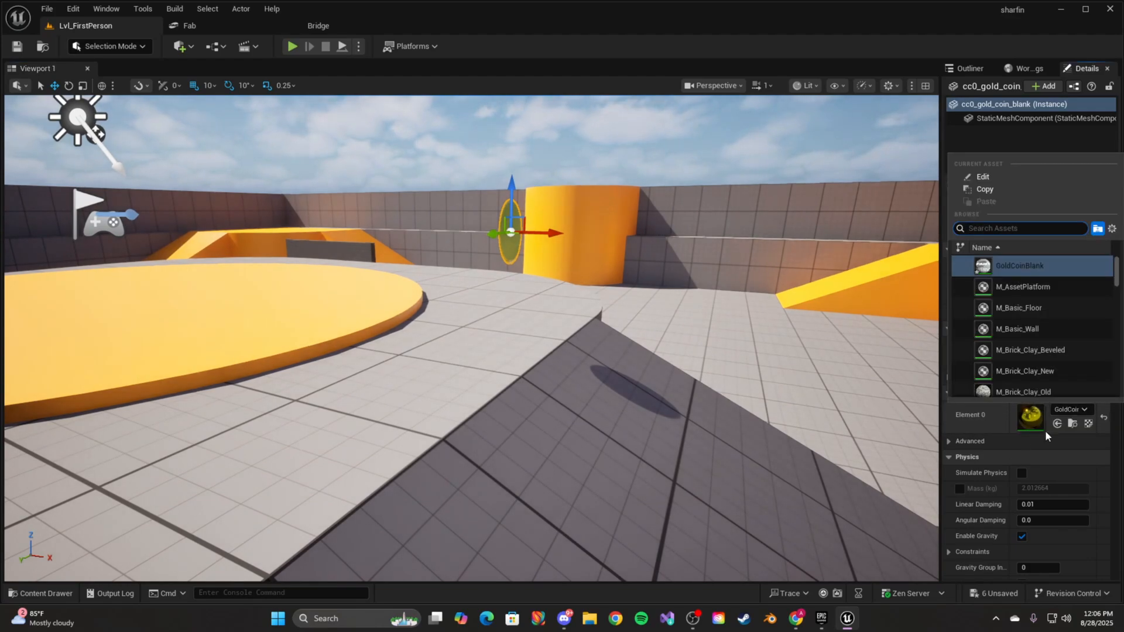
{"action": "left_click", "coordinate": [1030, 289]}
{"action": "right_click_drag", "start_coordinate": [585, 328], "coordinate": [690, 260]}
{"action": "key", "text": "a"}
{"action": "key", "text": "s"}
{"action": "right_click_drag", "start_coordinate": [727, 341], "coordinate": [641, 421]}
{"action": "key", "text": "d"}
{"action": "key", "text": "ctrl+space"}
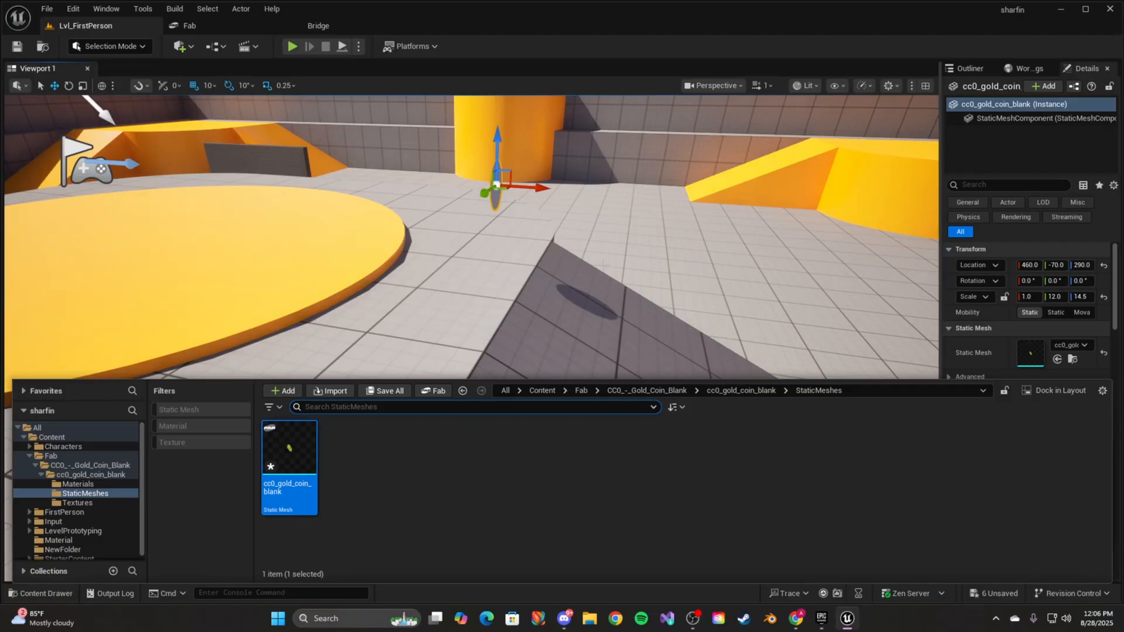
Create a new material named Gold in the cc0_gold_coin_blank Materials folder
{"action": "left_click", "coordinate": [666, 390]}
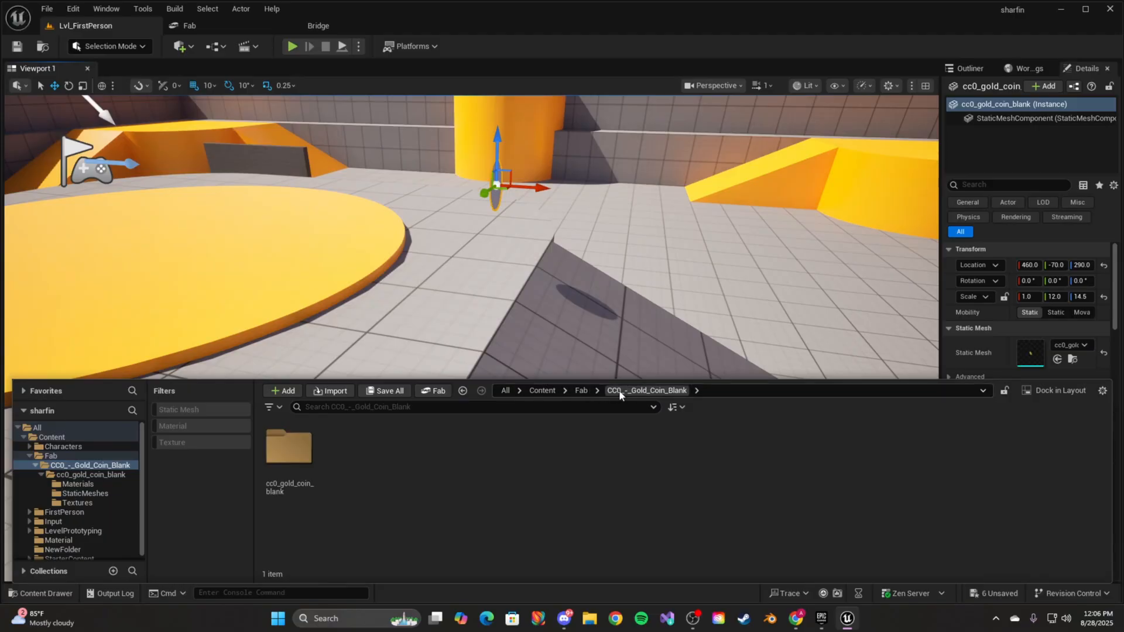
{"action": "double_click", "coordinate": [289, 450]}
{"action": "right_click", "coordinate": [527, 483]}
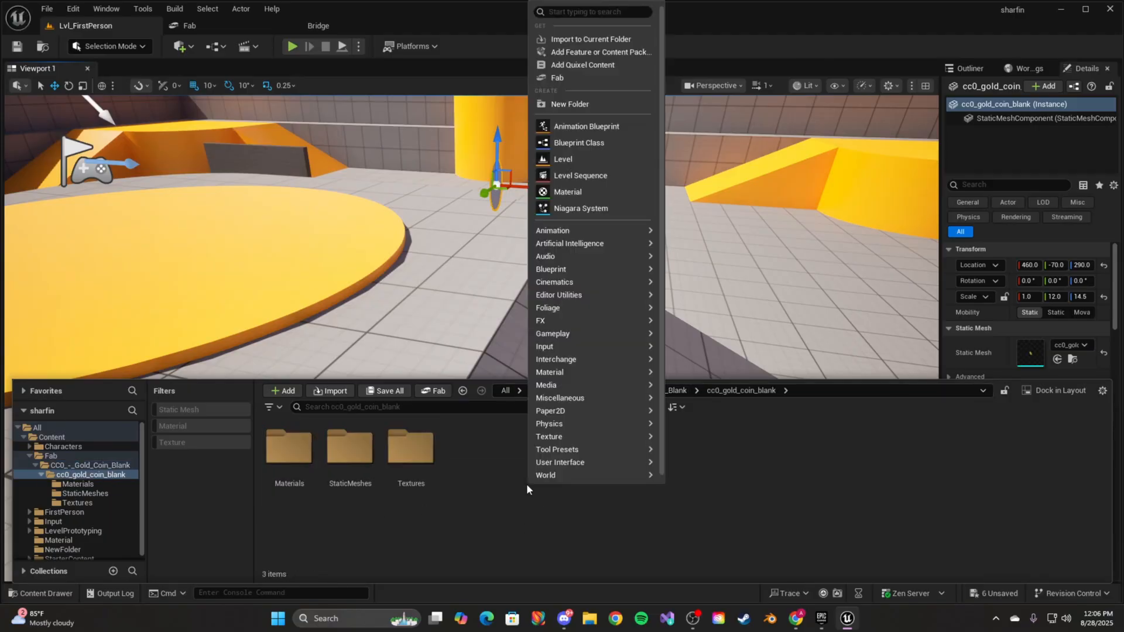
{"action": "left_click", "coordinate": [289, 449]}
{"action": "double_click", "coordinate": [289, 449]}
{"action": "right_click", "coordinate": [378, 490]}
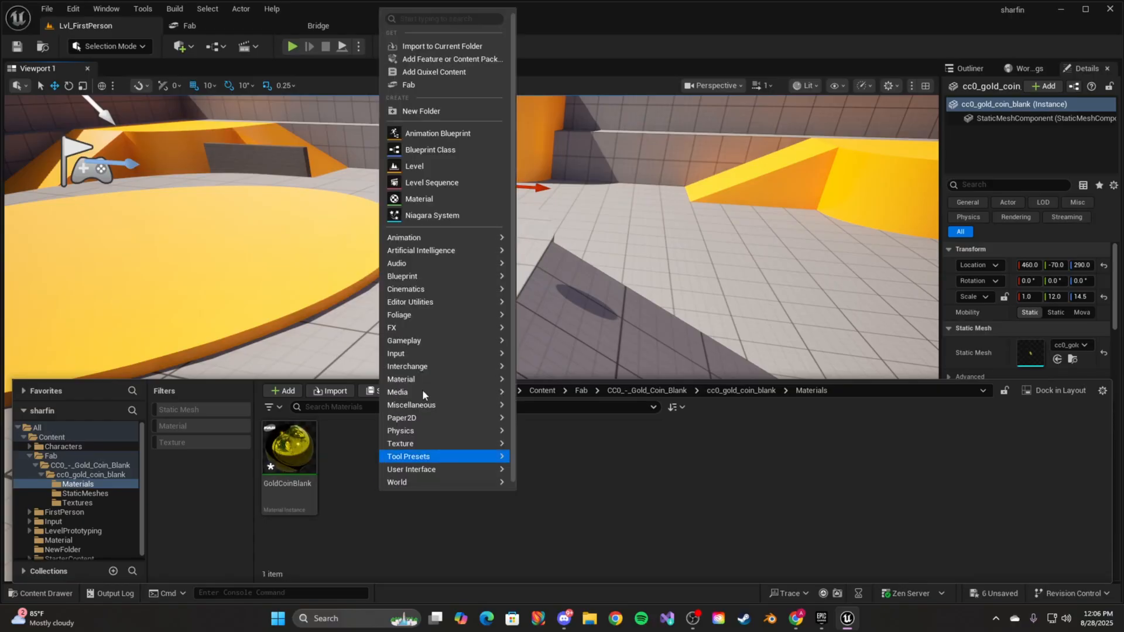
{"action": "left_click", "coordinate": [419, 199]}
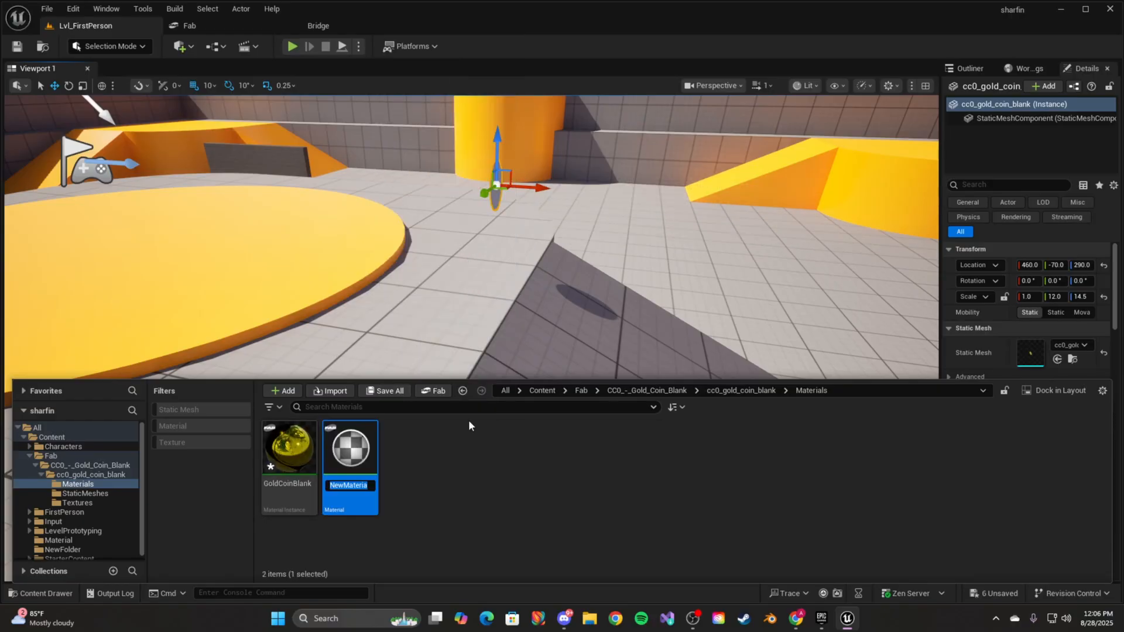
{"action": "key", "text": "BackSpace"}
{"action": "type", "text": "Gold"}
{"action": "key", "text": "Return"}
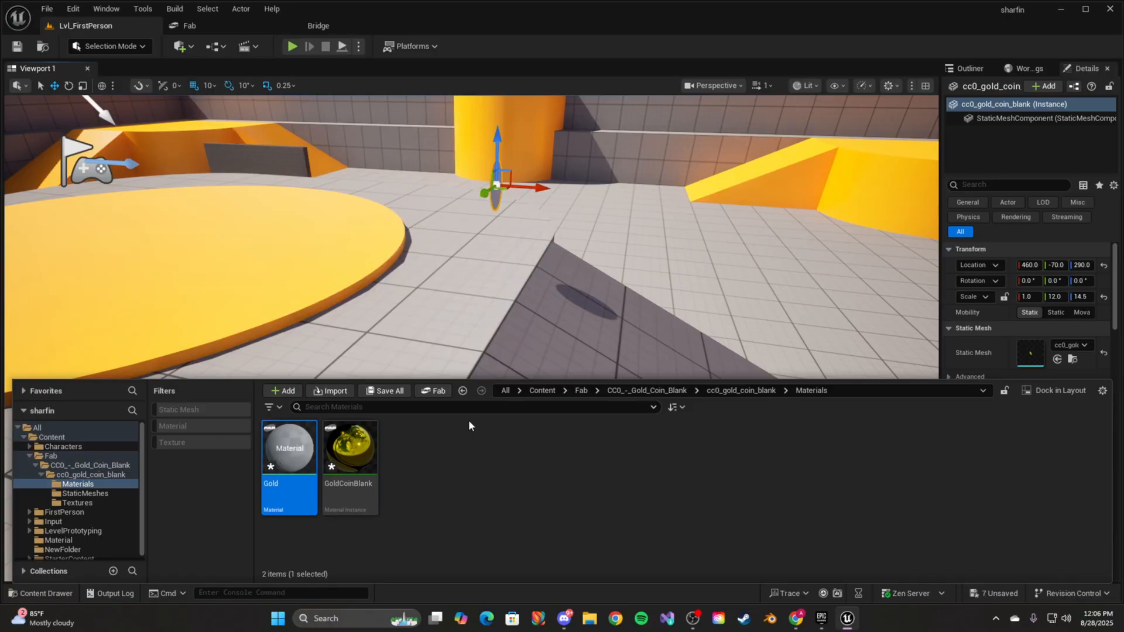
Open the Gold material docked beside the level and add the three coin textures, texture_0, texture_1 and texture_2, to its graph
{"action": "double_click", "coordinate": [298, 467]}
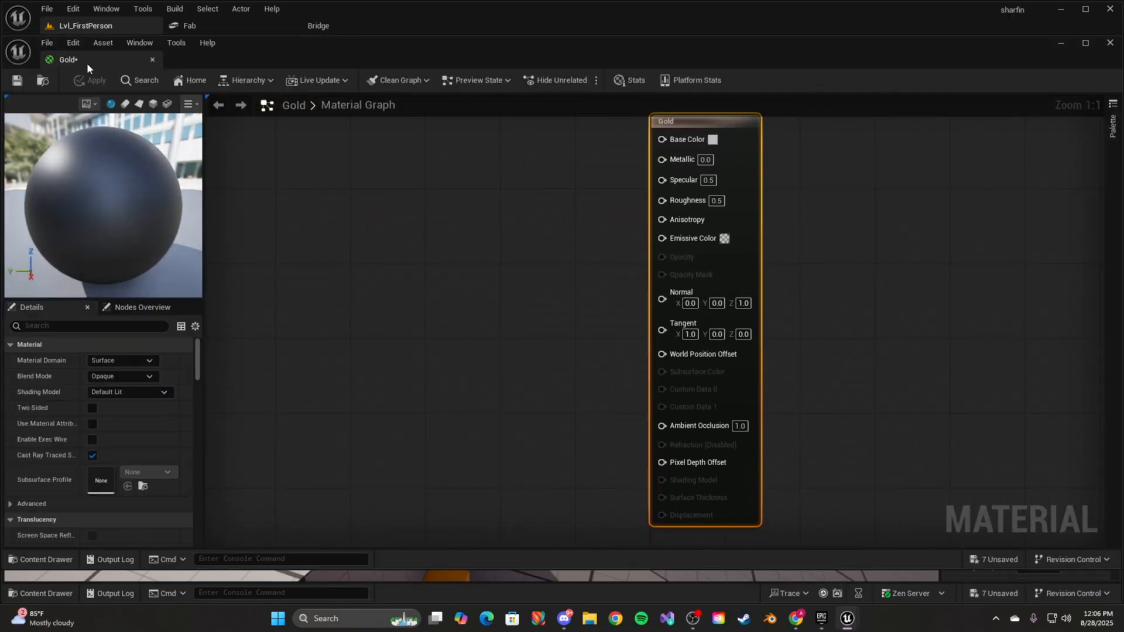
{"action": "left_click_drag", "start_coordinate": [87, 62], "coordinate": [354, 24]}
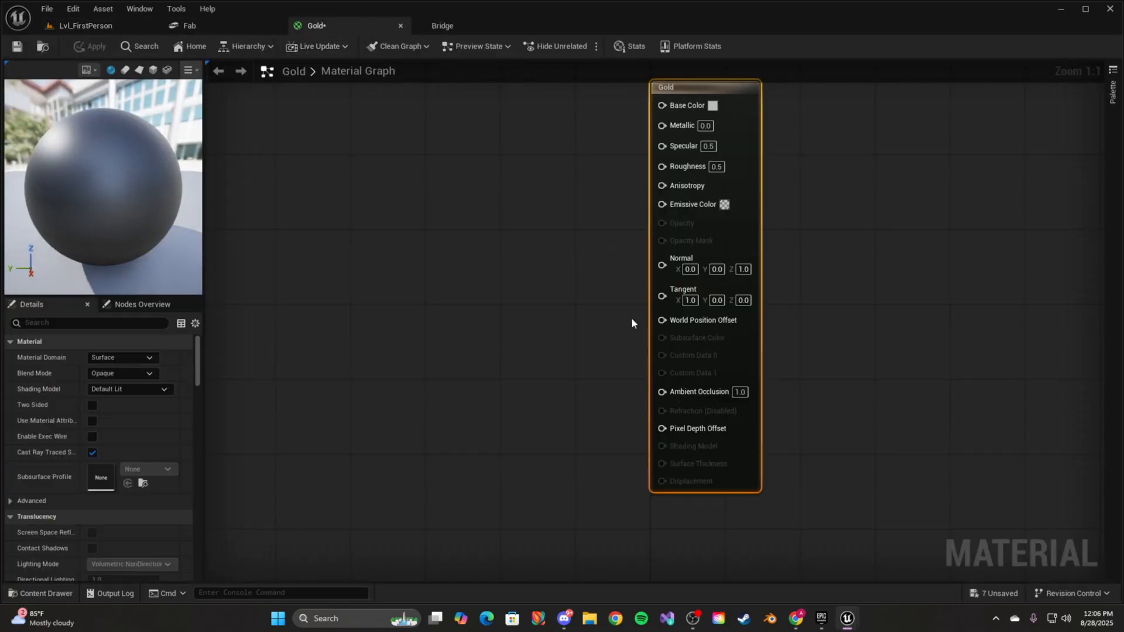
{"action": "key", "text": "ctrl+space"}
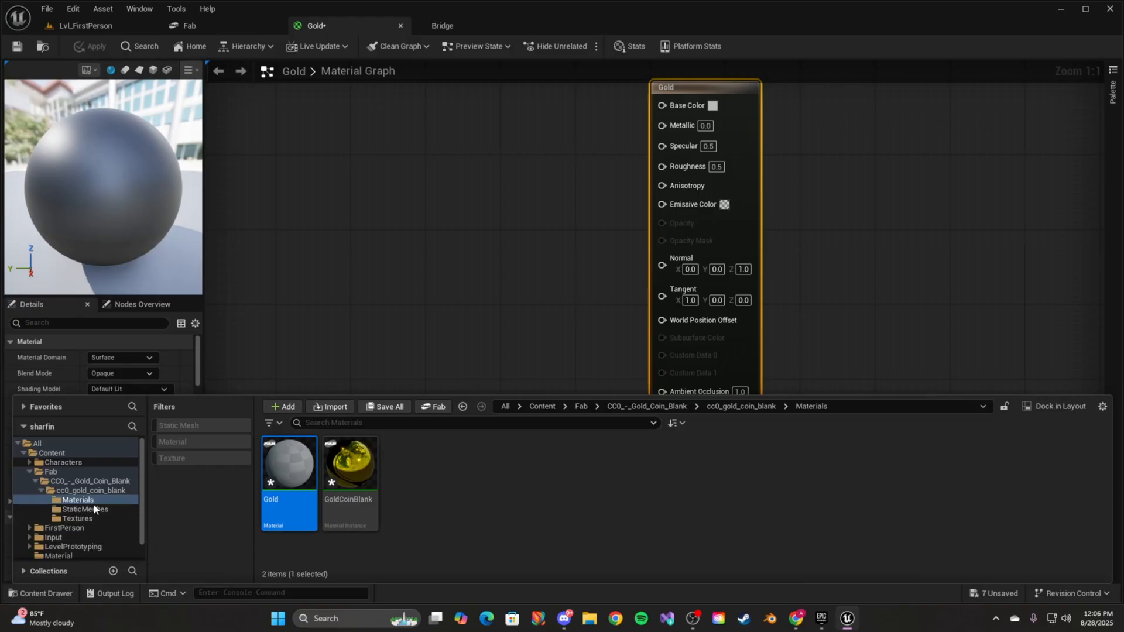
{"action": "left_click", "coordinate": [90, 518]}
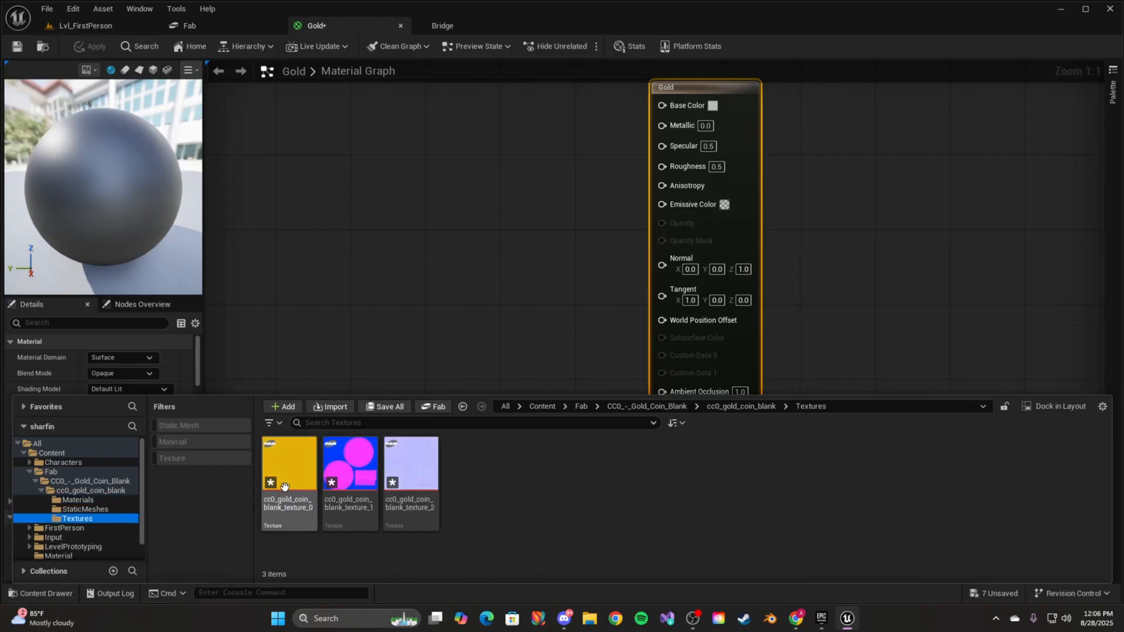
{"action": "left_click_drag", "start_coordinate": [289, 463], "coordinate": [372, 220]}
{"action": "key", "text": "ctrl+space"}
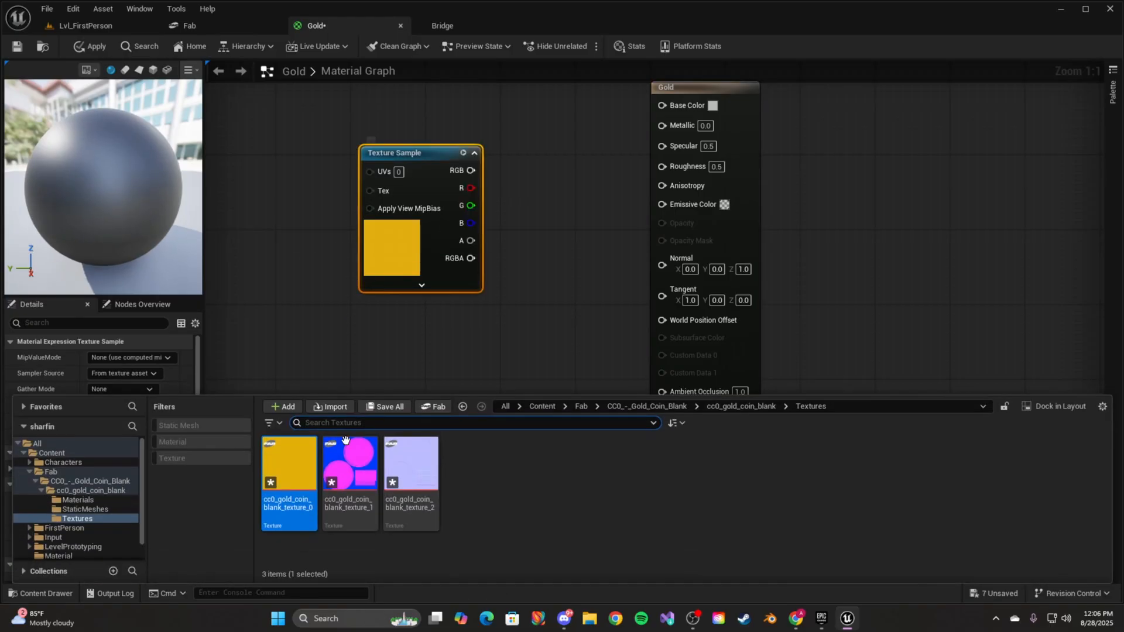
{"action": "left_click_drag", "start_coordinate": [349, 462], "coordinate": [383, 326]}
{"action": "key", "text": "ctrl+space"}
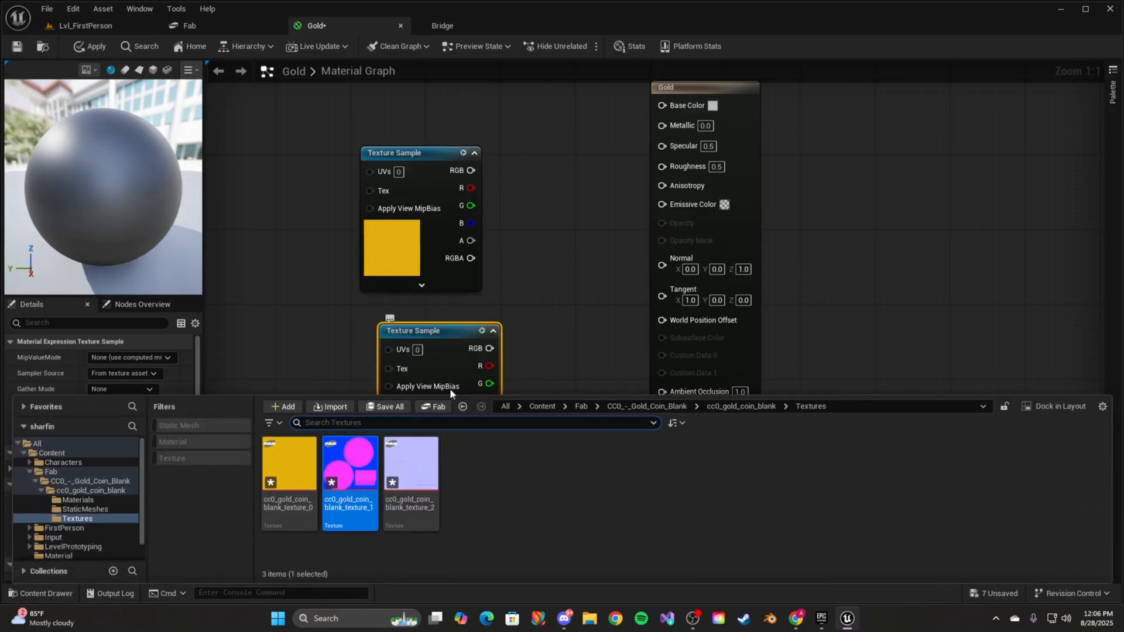
{"action": "left_click_drag", "start_coordinate": [410, 462], "coordinate": [287, 331]}
{"action": "key", "text": "ctrl+space"}
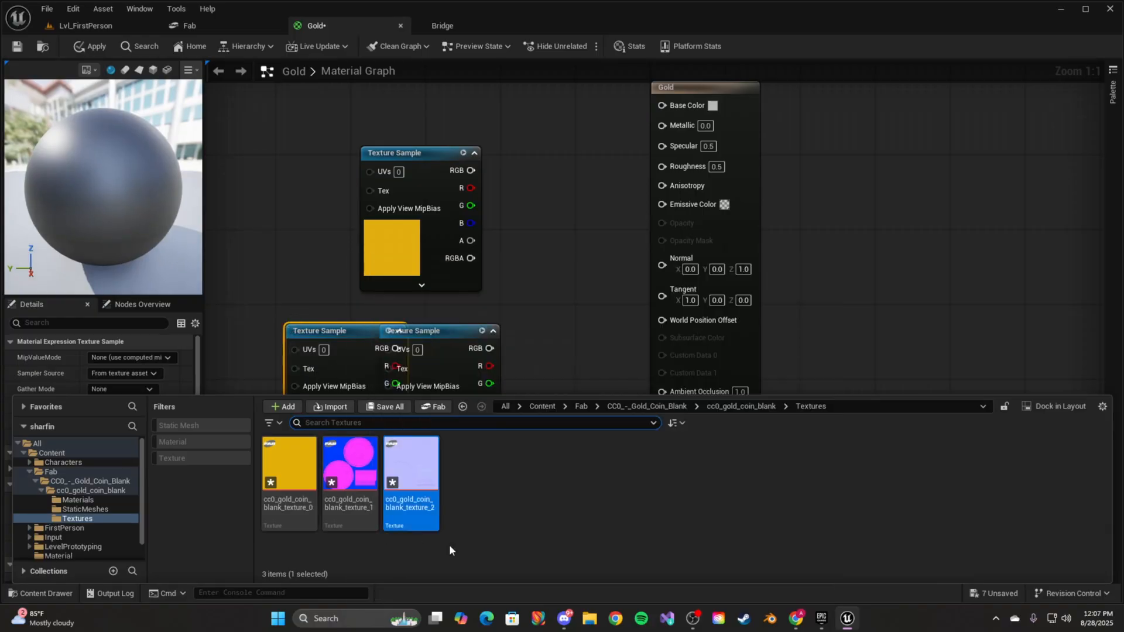
Arrange the three Texture Sample nodes in a column beside the Gold node, ordered texture_0, texture_1, texture_2
{"action": "right_click_drag", "start_coordinate": [533, 286], "coordinate": [543, 293]}
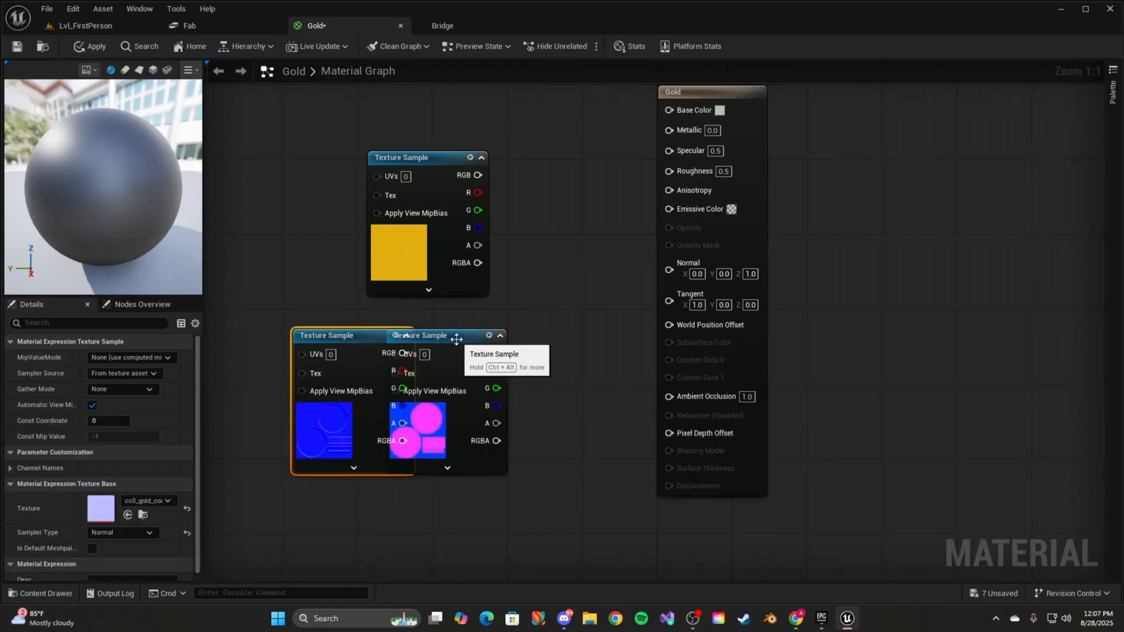
{"action": "left_click_drag", "start_coordinate": [456, 339], "coordinate": [567, 320]}
{"action": "left_click_drag", "start_coordinate": [378, 337], "coordinate": [462, 453]}
{"action": "left_click_drag", "start_coordinate": [398, 158], "coordinate": [427, 92]}
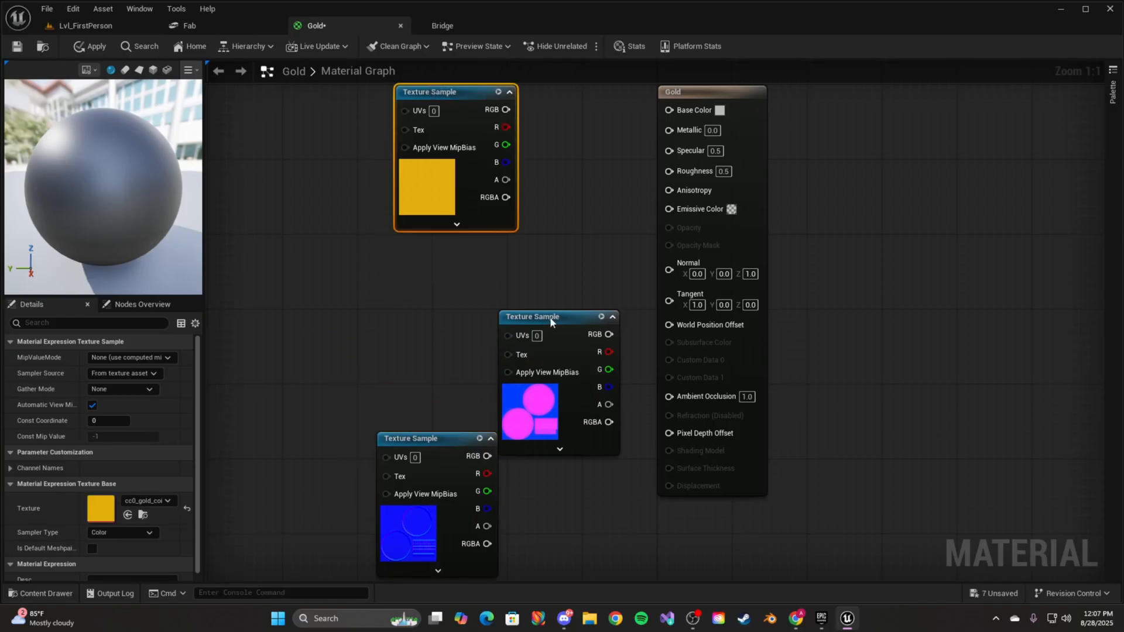
{"action": "left_click_drag", "start_coordinate": [550, 318], "coordinate": [446, 241]}
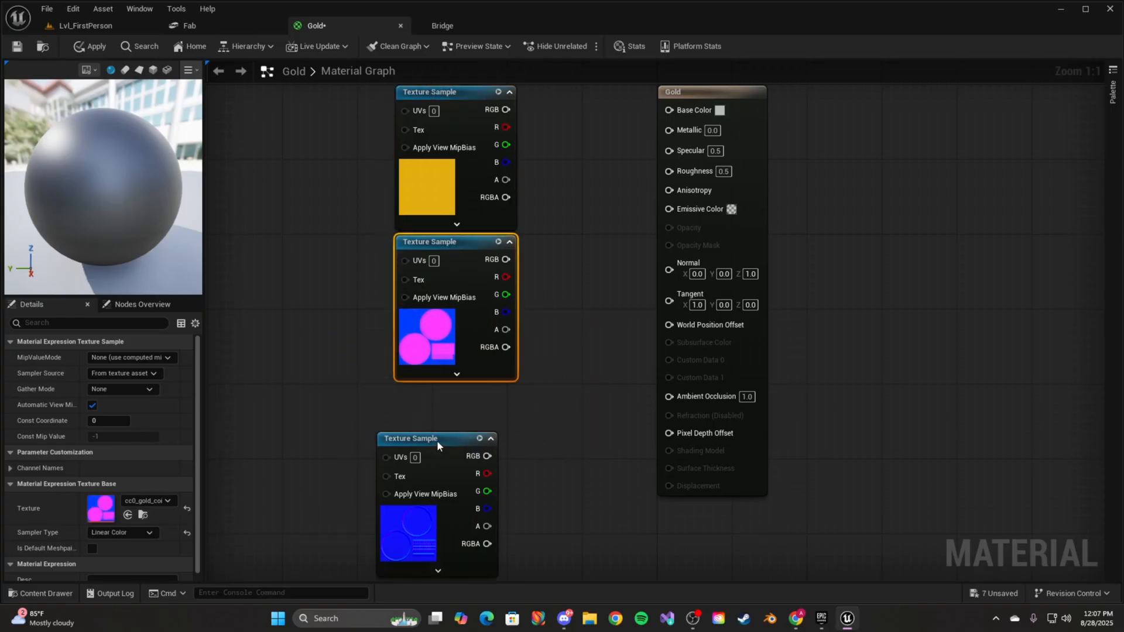
{"action": "left_click_drag", "start_coordinate": [437, 441], "coordinate": [449, 400]}
{"action": "right_click_drag", "start_coordinate": [605, 299], "coordinate": [544, 395]}
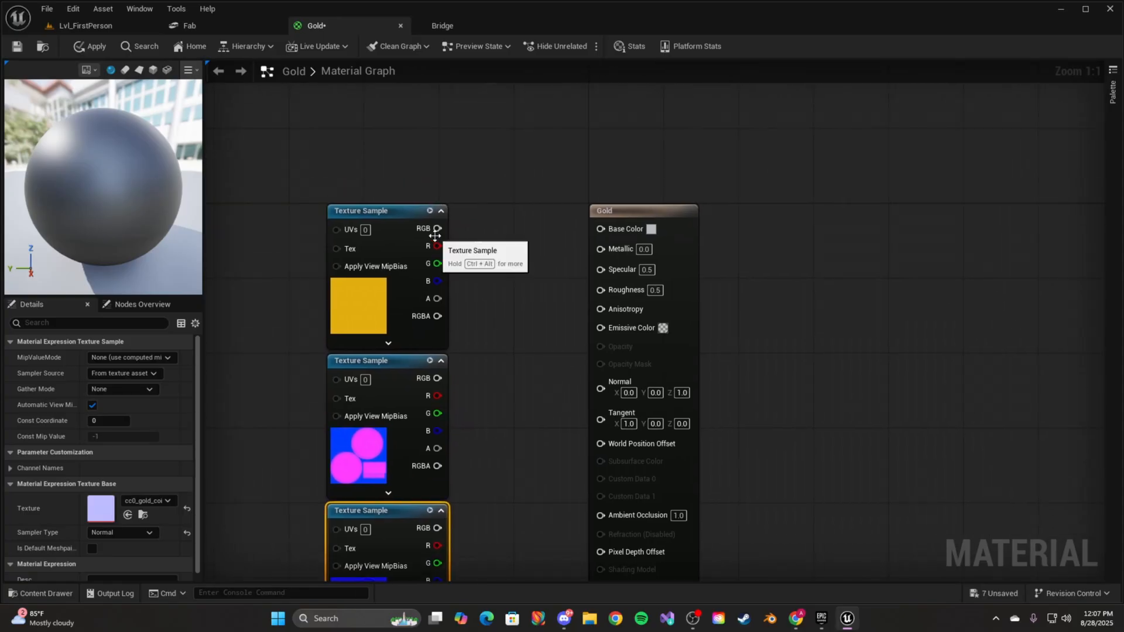
Connect the RGB outputs of texture_0 to Base Color, texture_2 to Normal and texture_1 to Roughness
{"action": "left_click_drag", "start_coordinate": [438, 228], "coordinate": [601, 229]}
{"action": "right_click_drag", "start_coordinate": [513, 413], "coordinate": [521, 293]}
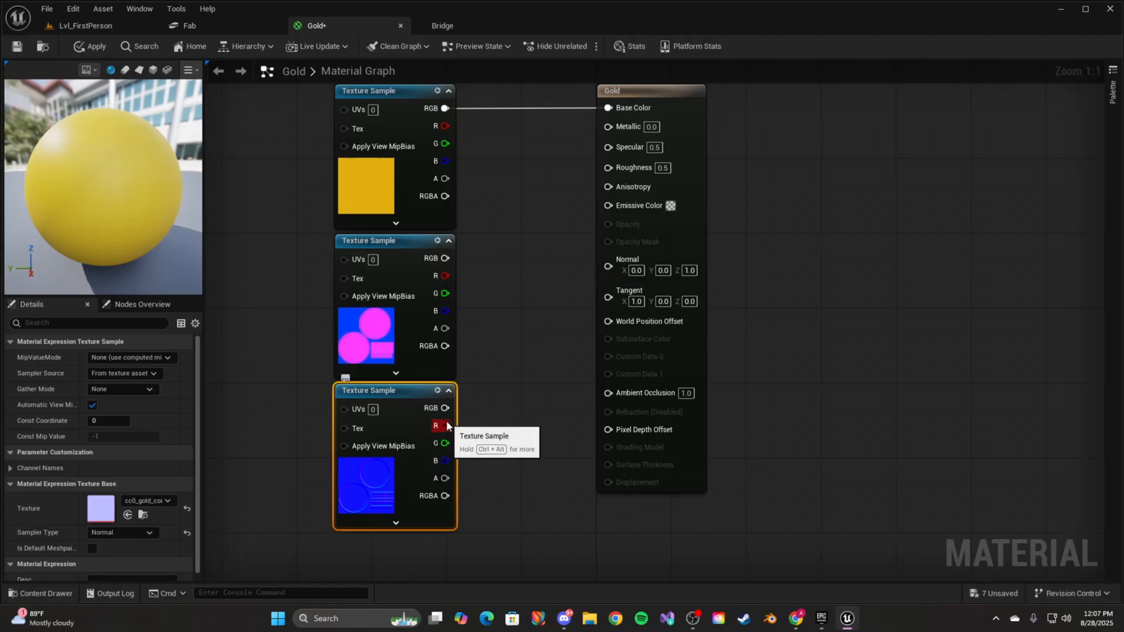
{"action": "left_click_drag", "start_coordinate": [445, 408], "coordinate": [611, 268]}
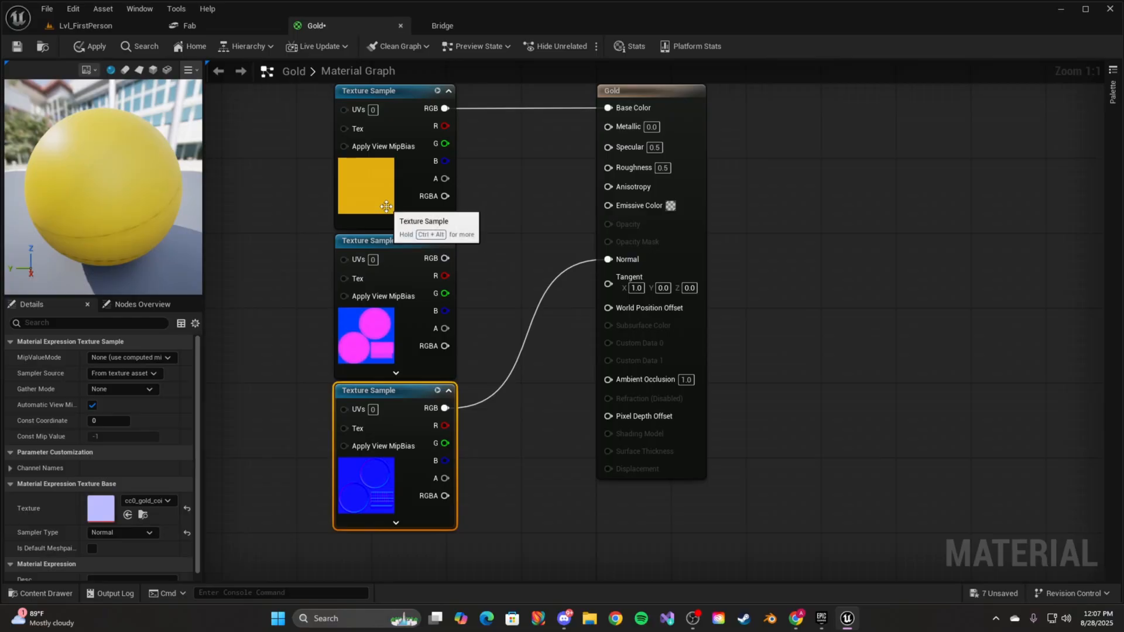
{"action": "left_click_drag", "start_coordinate": [445, 258], "coordinate": [608, 169]}
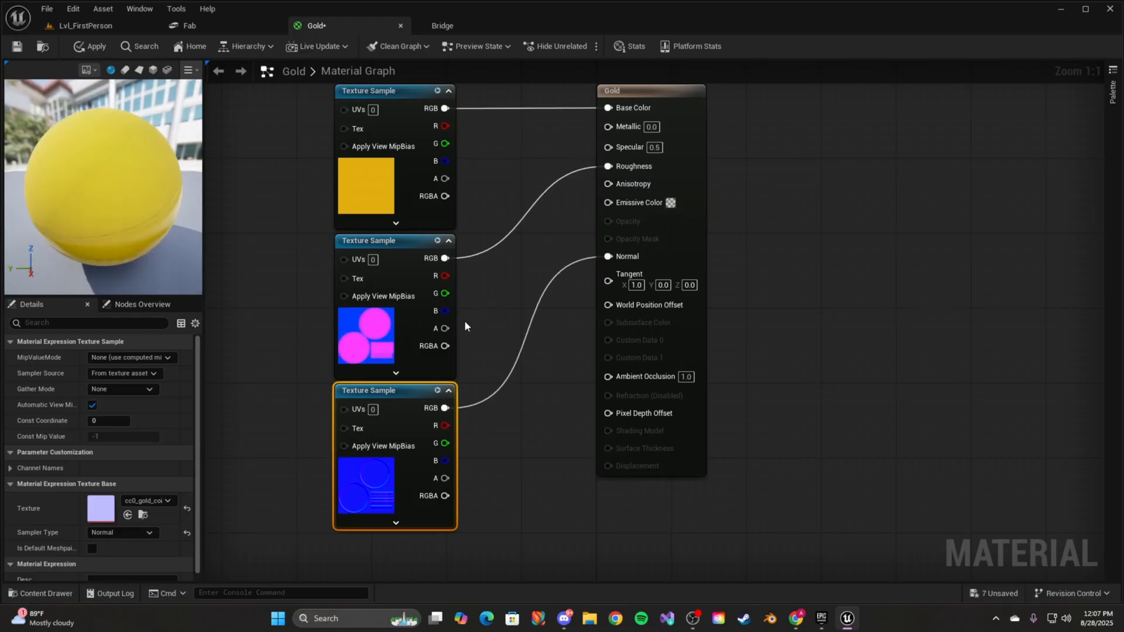
Space out the upper two Texture Sample nodes and move the Gold node farther from them
{"action": "left_click_drag", "start_coordinate": [399, 88], "coordinate": [400, 68]}
{"action": "right_click_drag", "start_coordinate": [505, 165], "coordinate": [533, 264]}
{"action": "left_click_drag", "start_coordinate": [443, 359], "coordinate": [450, 331]}
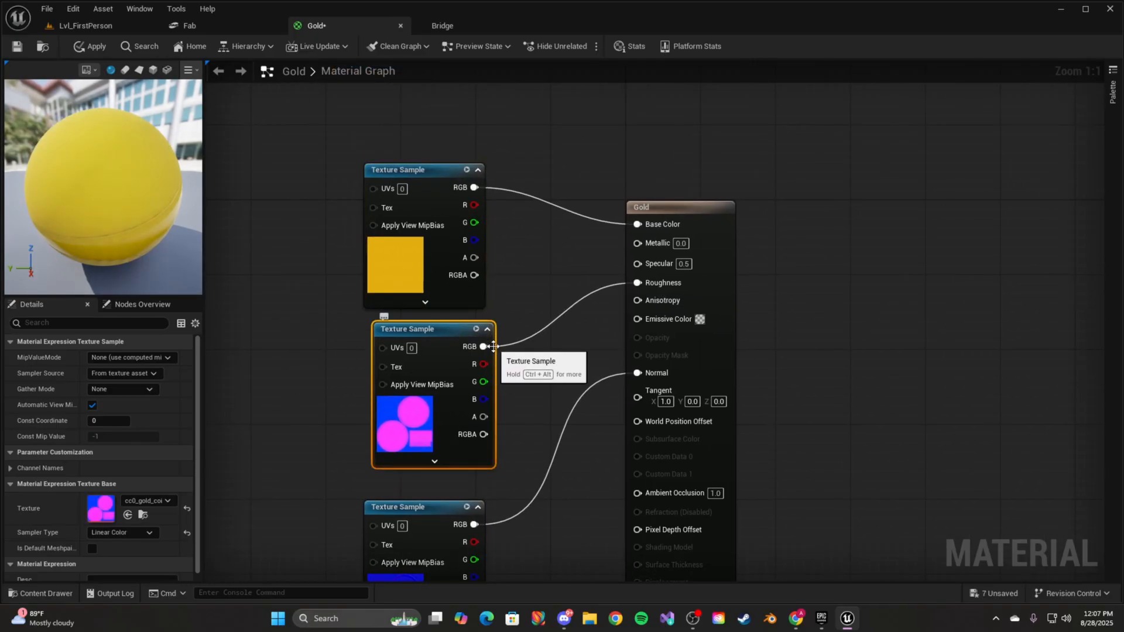
{"action": "left_click_drag", "start_coordinate": [666, 205], "coordinate": [739, 158]}
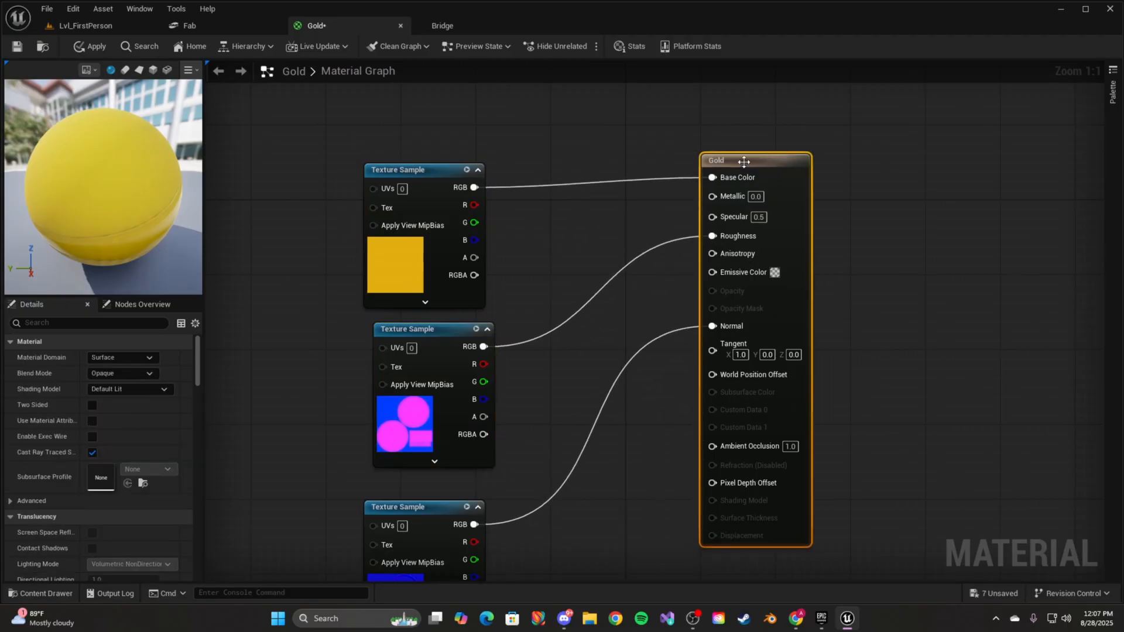
Break and restore the Base Color link, move texture_1's RGB link from Roughness to Metallic, and inspect the preview sphere
{"action": "left_click", "coordinate": [682, 182], "text": "alt"}
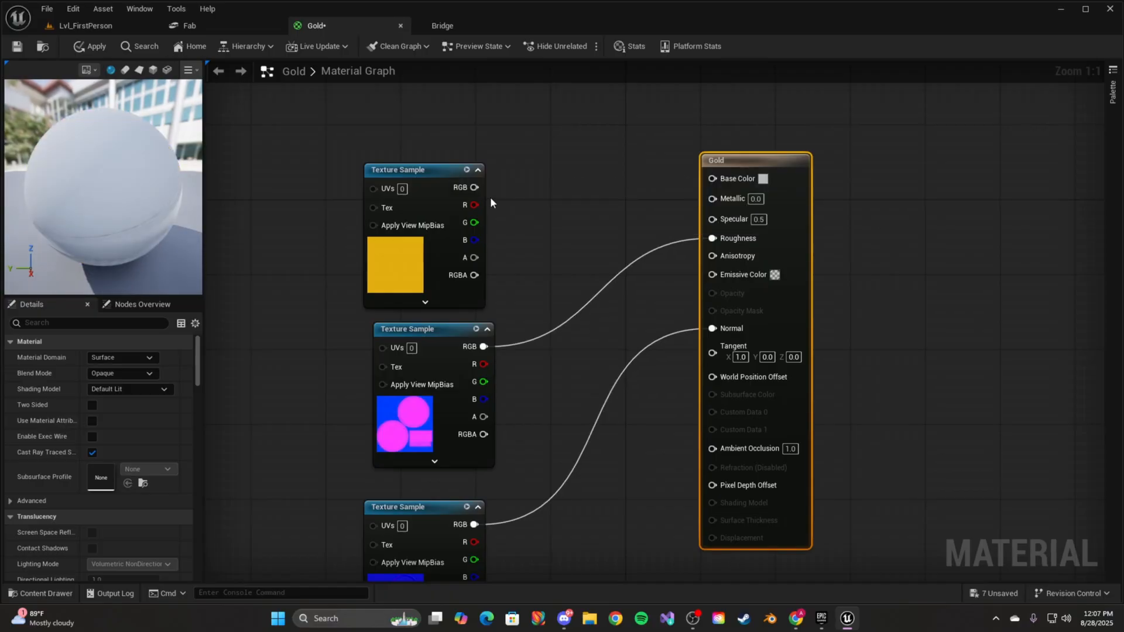
{"action": "left_click_drag", "start_coordinate": [474, 187], "coordinate": [718, 181]}
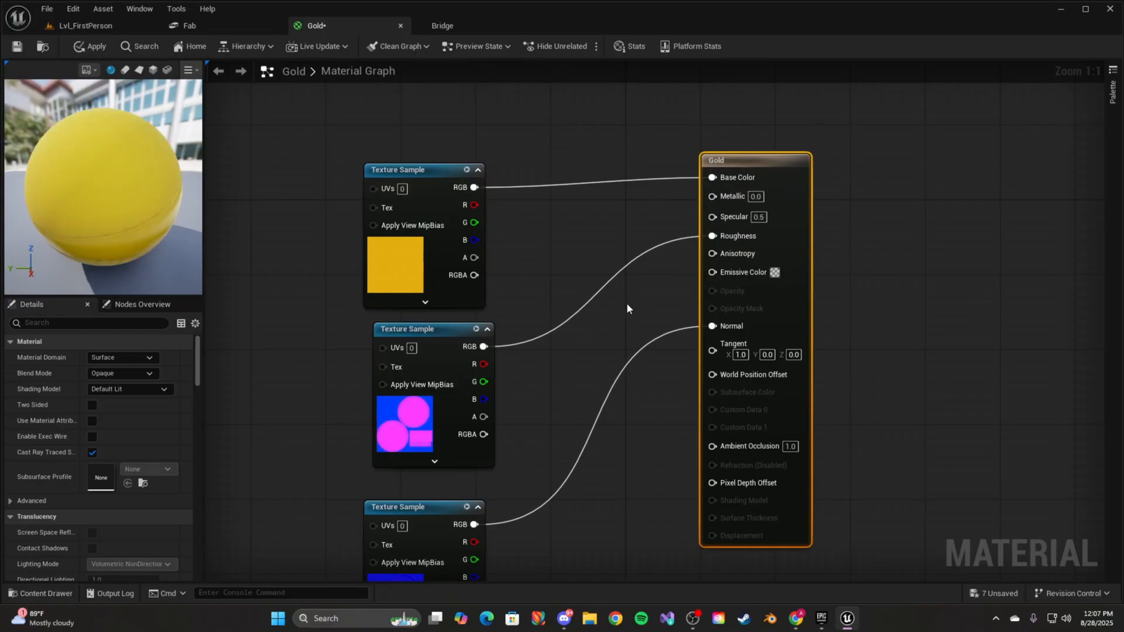
{"action": "left_click", "coordinate": [683, 234]}
{"action": "left_click", "coordinate": [683, 235], "text": "alt"}
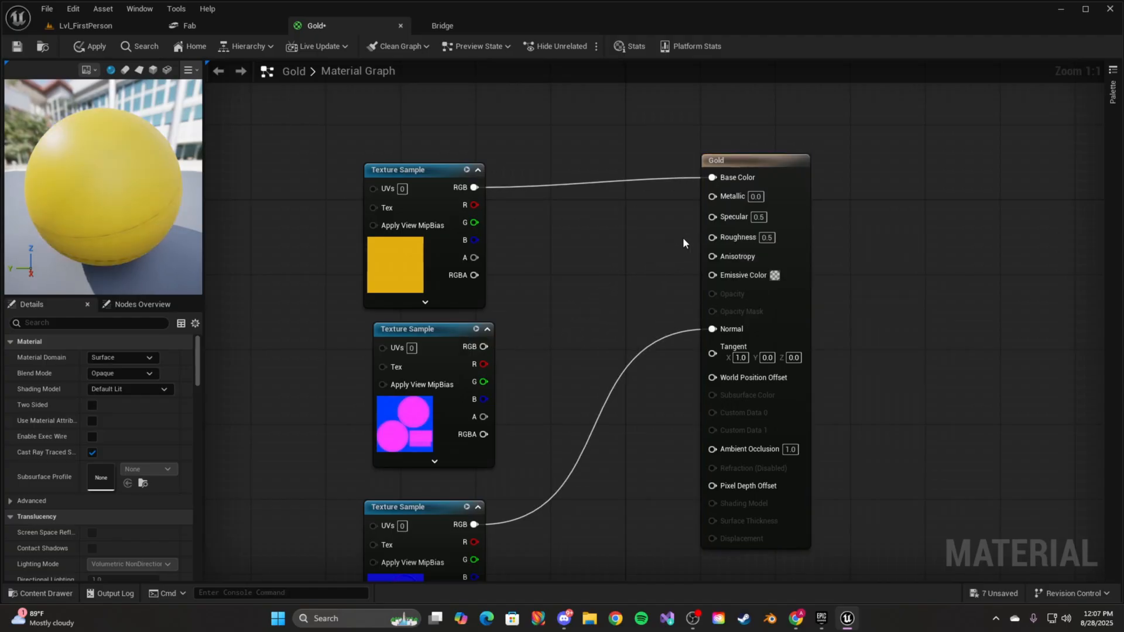
{"action": "left_click_drag", "start_coordinate": [483, 347], "coordinate": [714, 196]}
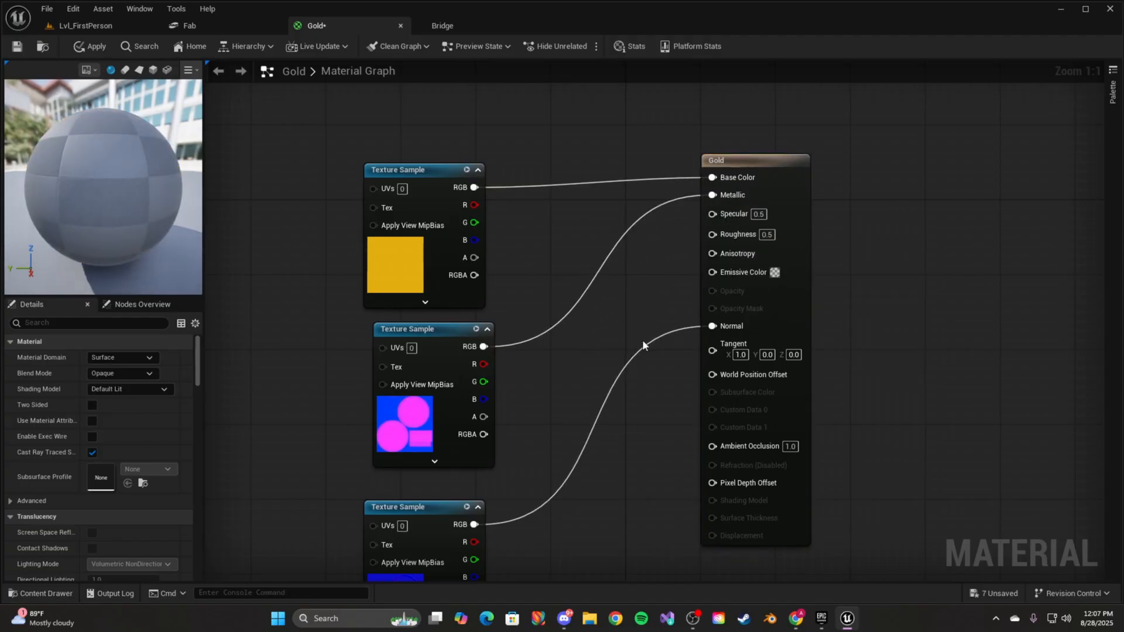
{"action": "left_click_drag", "start_coordinate": [132, 185], "coordinate": [83, 252]}
{"action": "left_click_drag", "start_coordinate": [117, 297], "coordinate": [104, 176]}
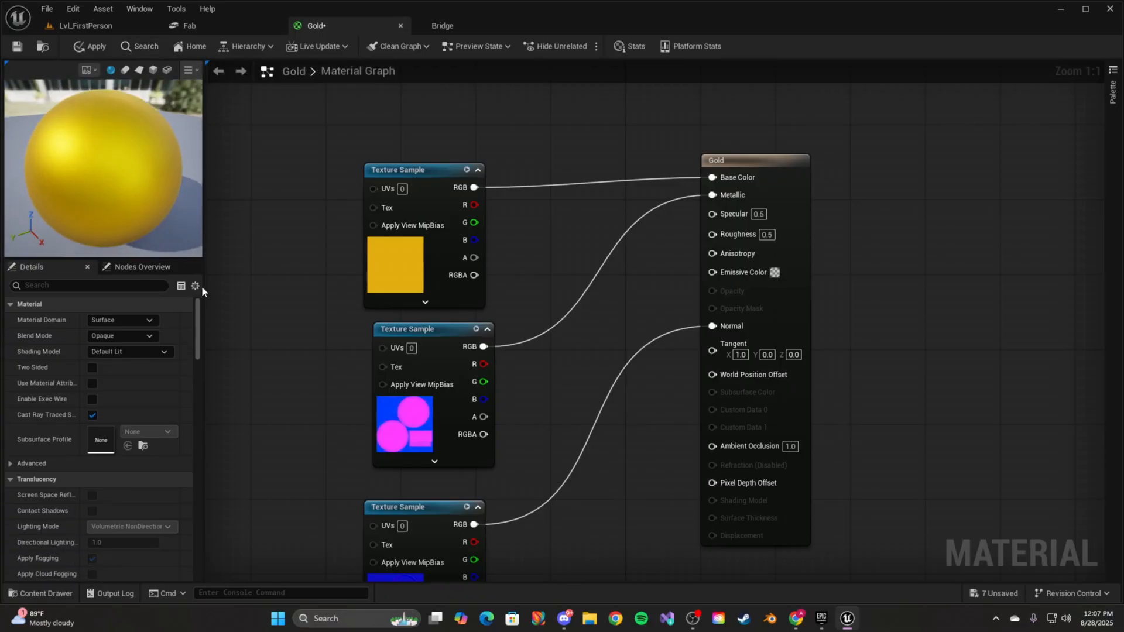
{"action": "left_click_drag", "start_coordinate": [712, 234], "coordinate": [659, 260]}
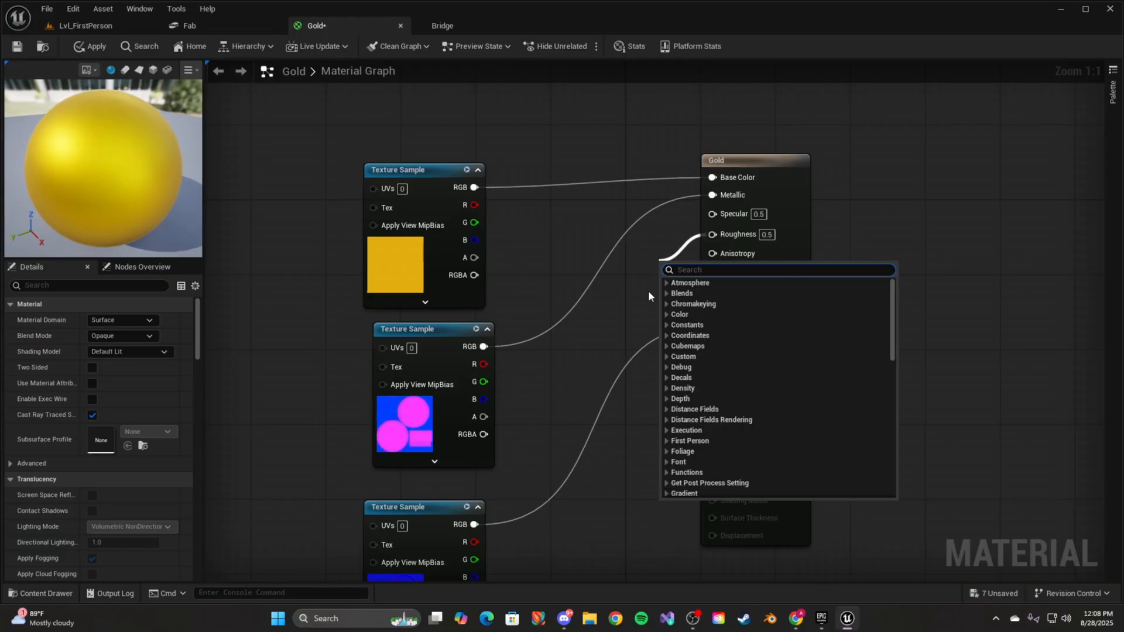
{"action": "type", "text": "constan"}
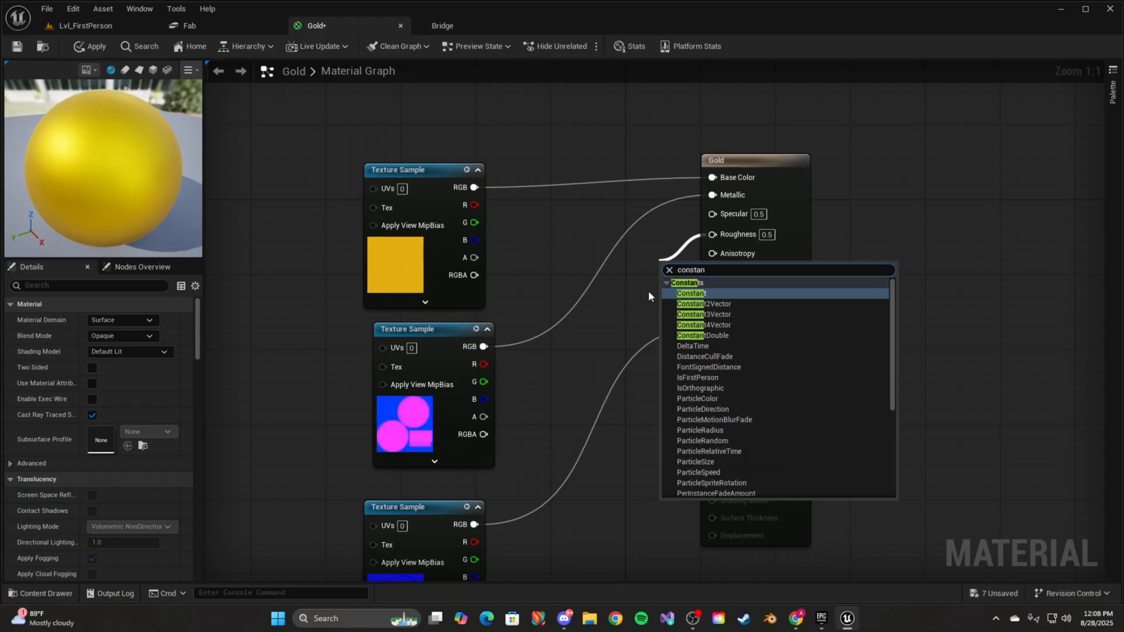
{"action": "key", "text": "BackSpace"}
{"action": "key", "text": "BackSpace"}
{"action": "key", "text": "BackSpace"}
{"action": "key", "text": "BackSpace"}
{"action": "key", "text": "BackSpace"}
{"action": "key", "text": "BackSpace"}
{"action": "key", "text": "BackSpace"}
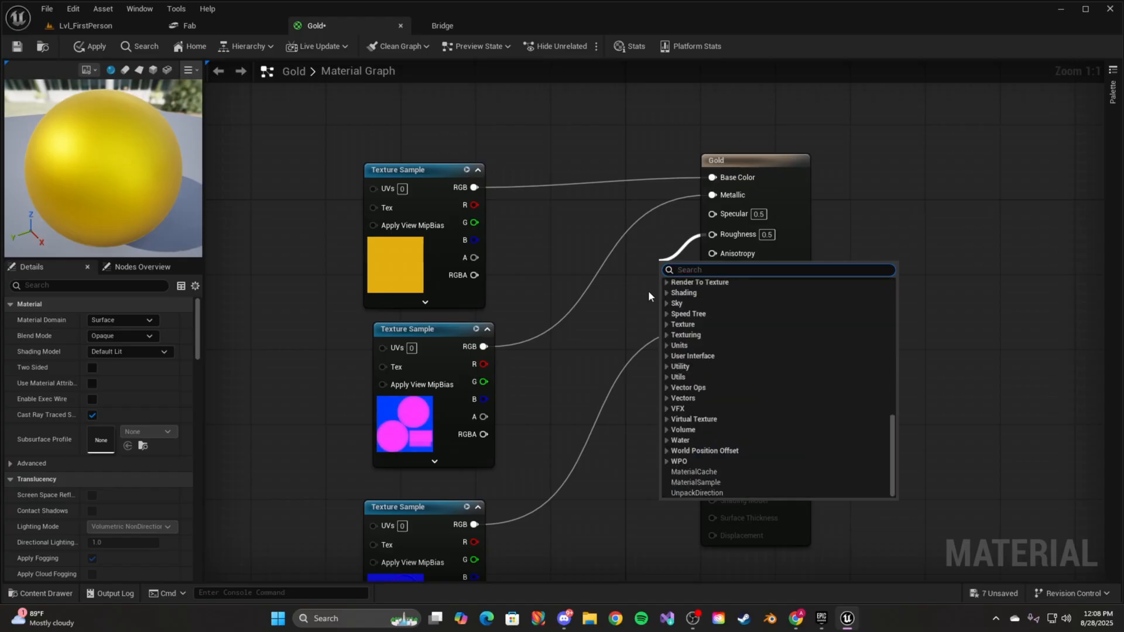
{"action": "left_click", "coordinate": [649, 292]}
Add a Constant node with value 0.0, connect it to Roughness, and check the preview sphere
{"action": "key", "text": "1"}
{"action": "left_click", "coordinate": [652, 256]}
{"action": "left_click_drag", "start_coordinate": [673, 263], "coordinate": [711, 234]}
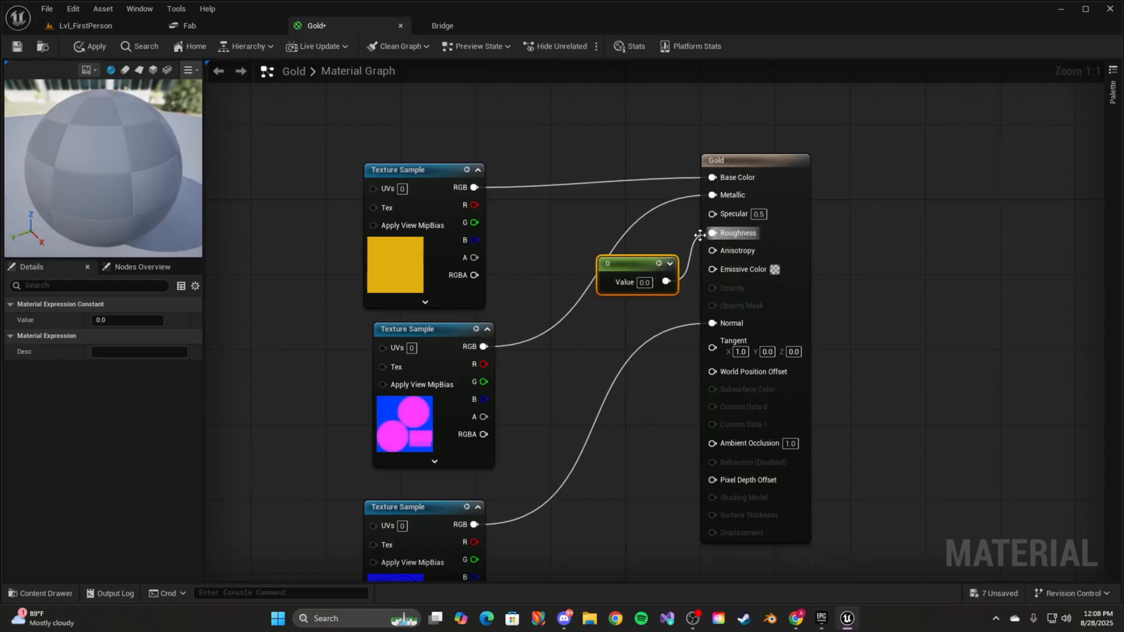
{"action": "left_click_drag", "start_coordinate": [649, 264], "coordinate": [630, 264]}
{"action": "mouse_move", "coordinate": [109, 175]}
{"action": "left_mouse_down"}
{"action": "mouse_move", "coordinate": [129, 194]}
{"action": "mouse_move", "coordinate": [109, 175]}
{"action": "left_mouse_up"}
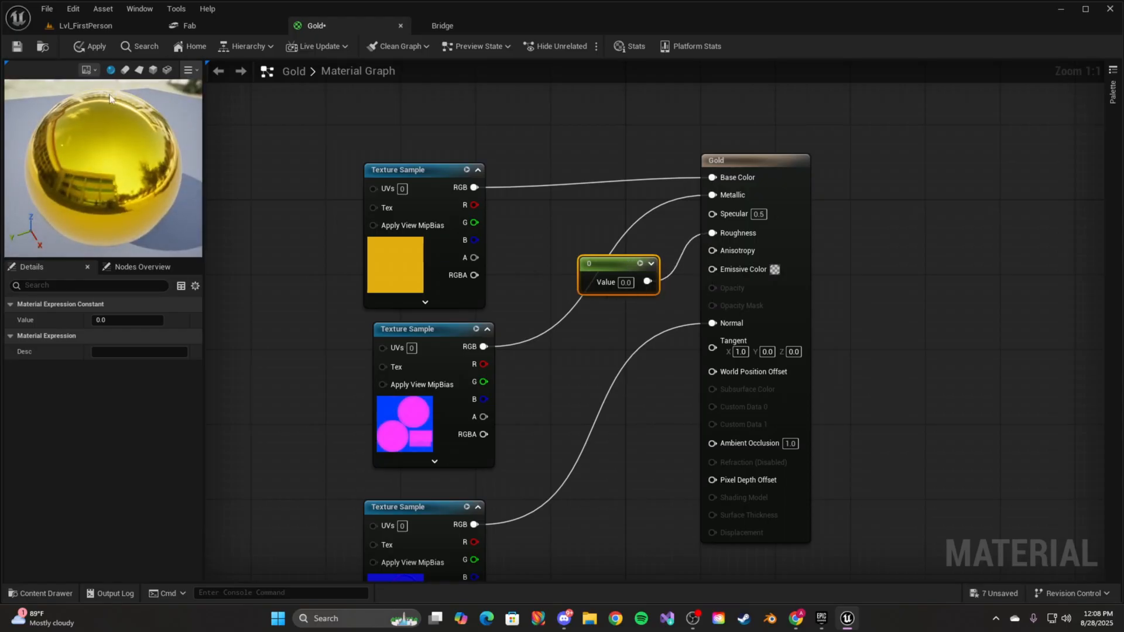
Apply the Gold material's changes and return to the Lvl_FirstPerson level with the Content Drawer open
{"action": "left_click", "coordinate": [91, 46]}
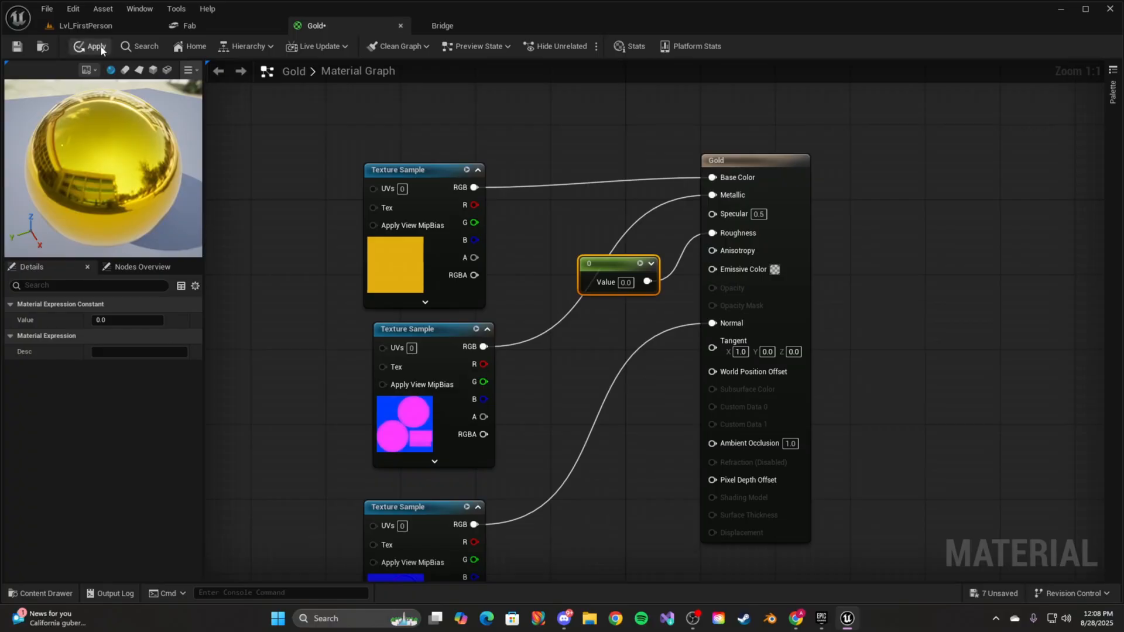
{"action": "left_click", "coordinate": [98, 47]}
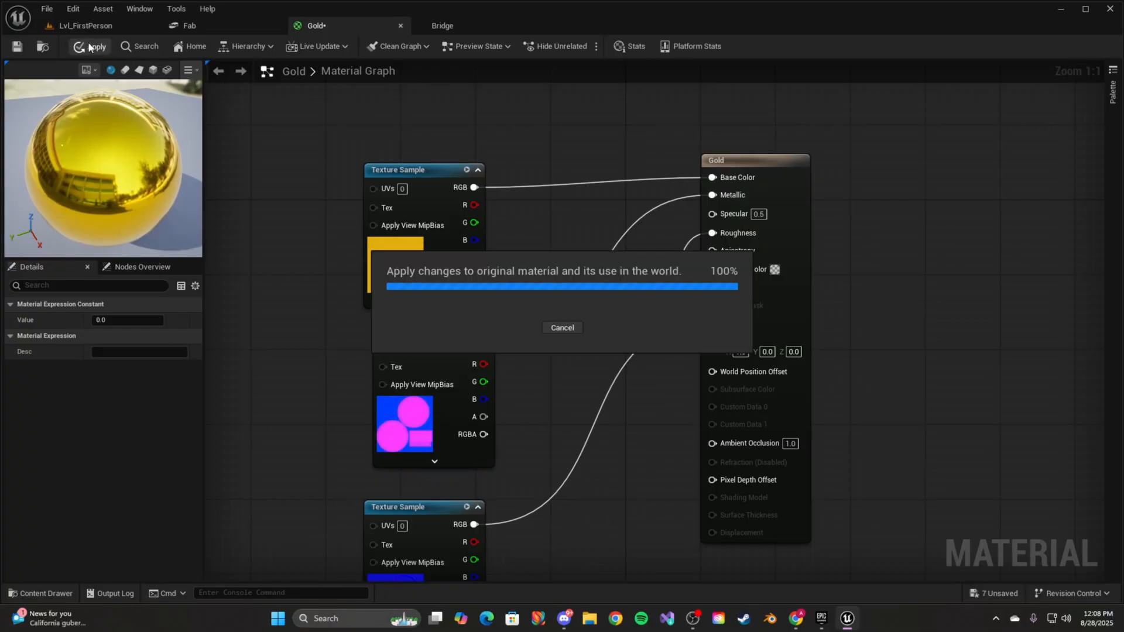
{"action": "left_click", "coordinate": [110, 24]}
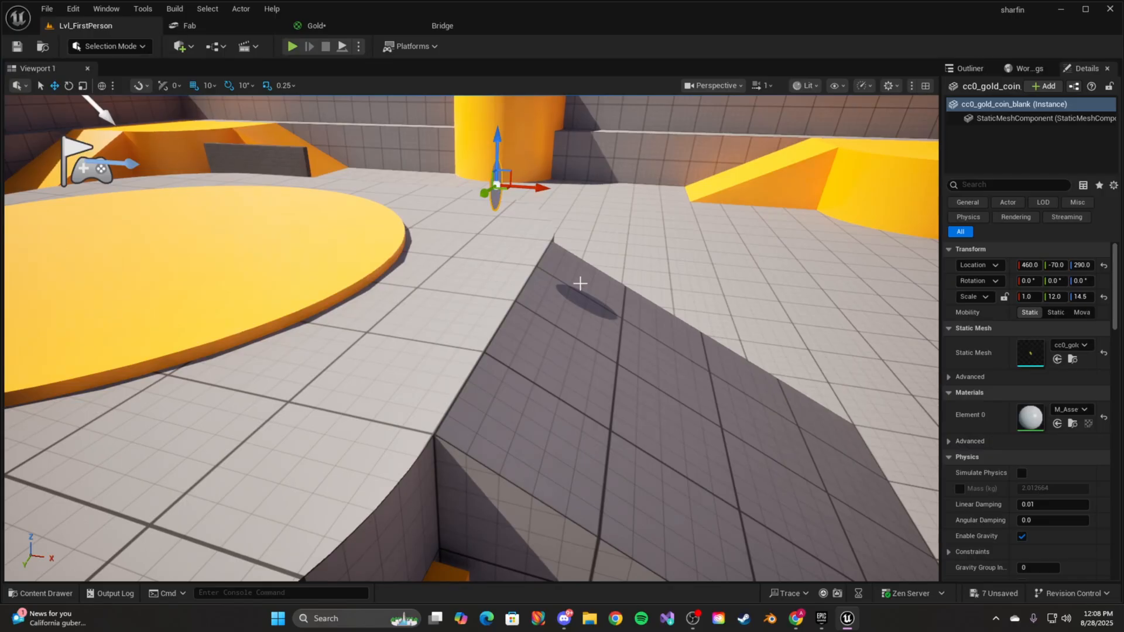
{"action": "key", "text": "ctrl+space"}
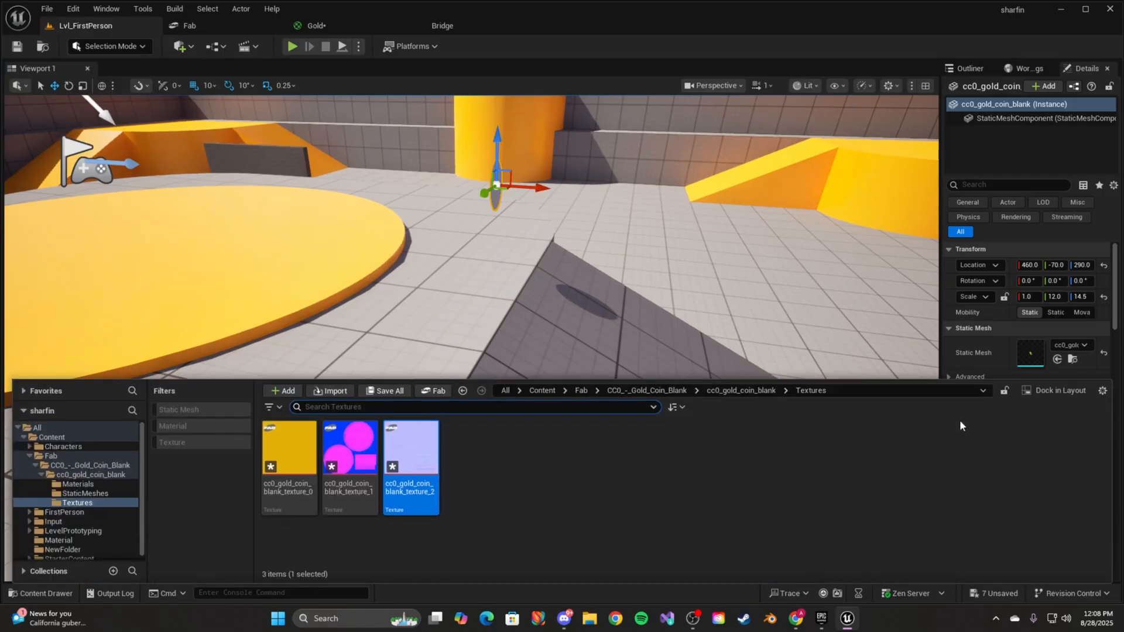
Assign the Gold material from the coin's Materials folder to Element 0 of the gold coin and inspect the coin up close
{"action": "left_click", "coordinate": [87, 475]}
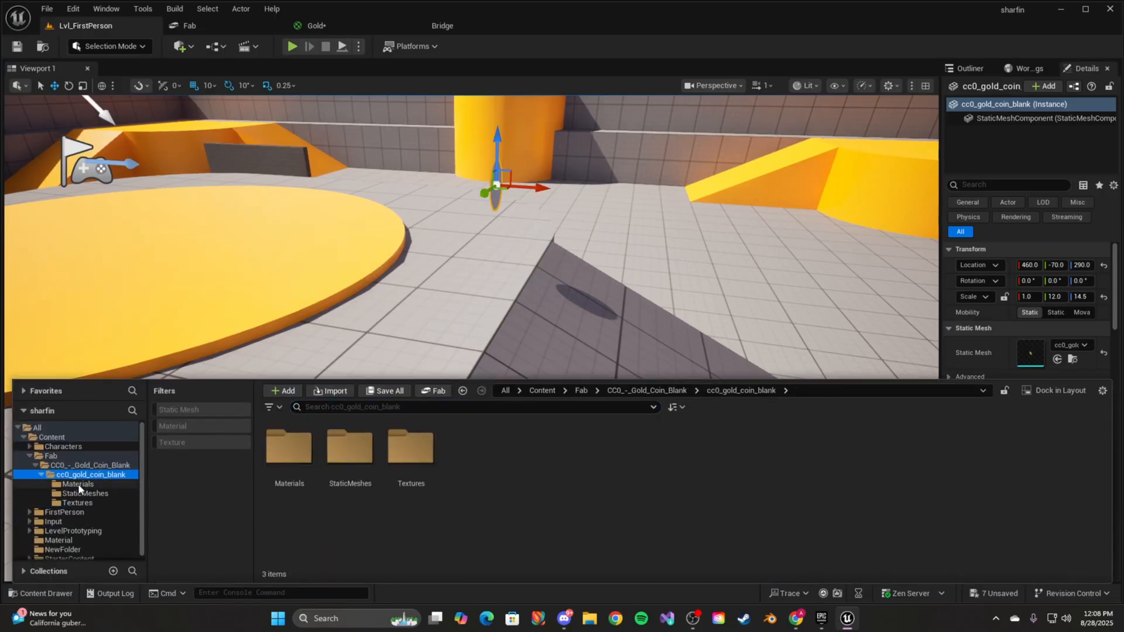
{"action": "left_click", "coordinate": [79, 484]}
{"action": "left_click_drag", "start_coordinate": [299, 474], "coordinate": [1027, 357]}
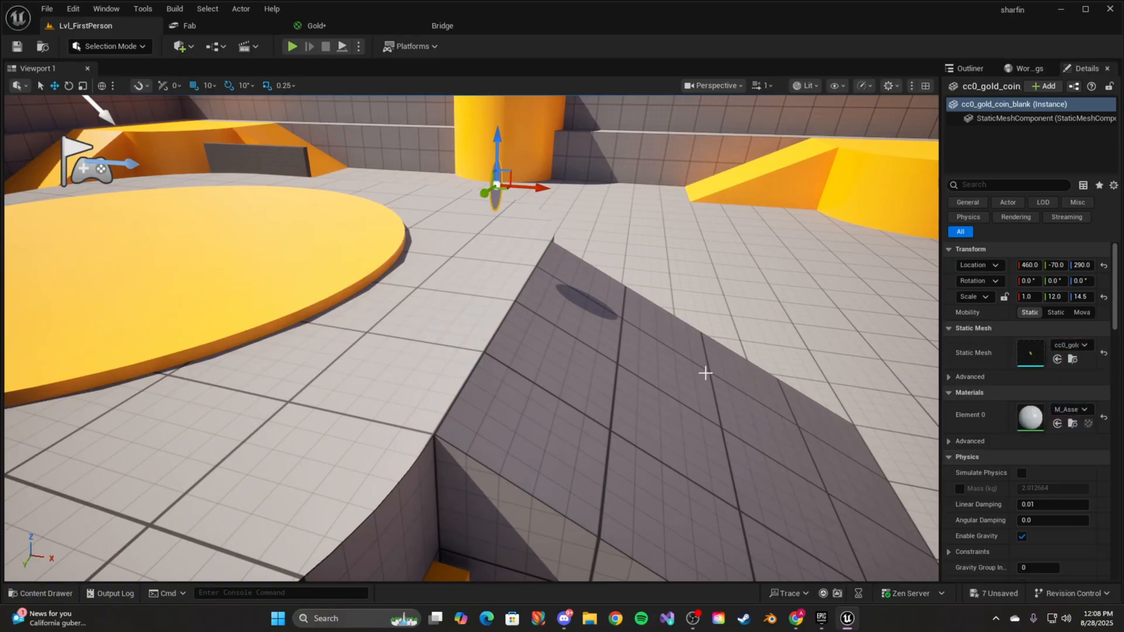
{"action": "key", "text": "ctrl+space"}
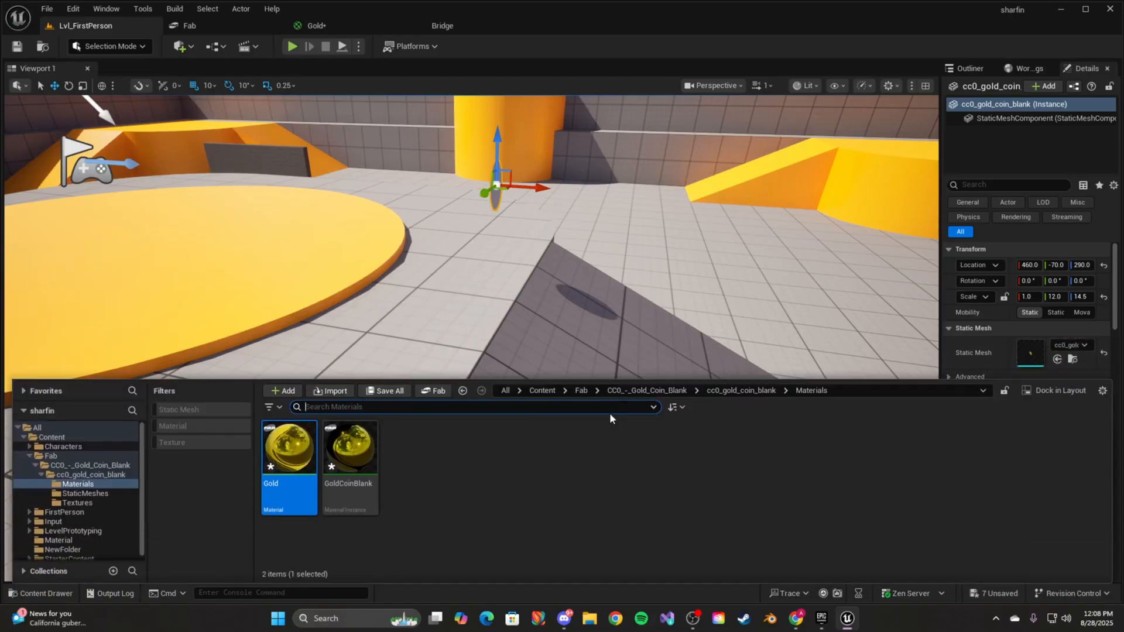
{"action": "scroll", "coordinate": [994, 321], "scroll_direction": "down", "scroll_amount": 3}
{"action": "left_click_drag", "start_coordinate": [290, 450], "coordinate": [1029, 342]}
{"action": "right_click_drag", "start_coordinate": [702, 328], "coordinate": [819, 292]}
{"action": "key", "text": "w"}
{"action": "mouse_move", "coordinate": [624, 327]}
{"action": "right_mouse_down"}
{"action": "mouse_move", "coordinate": [737, 331]}
{"action": "mouse_move", "coordinate": [536, 322]}
{"action": "mouse_move", "coordinate": [624, 328]}
{"action": "right_mouse_up"}
{"action": "key", "text": "d"}
{"action": "key", "text": "a"}
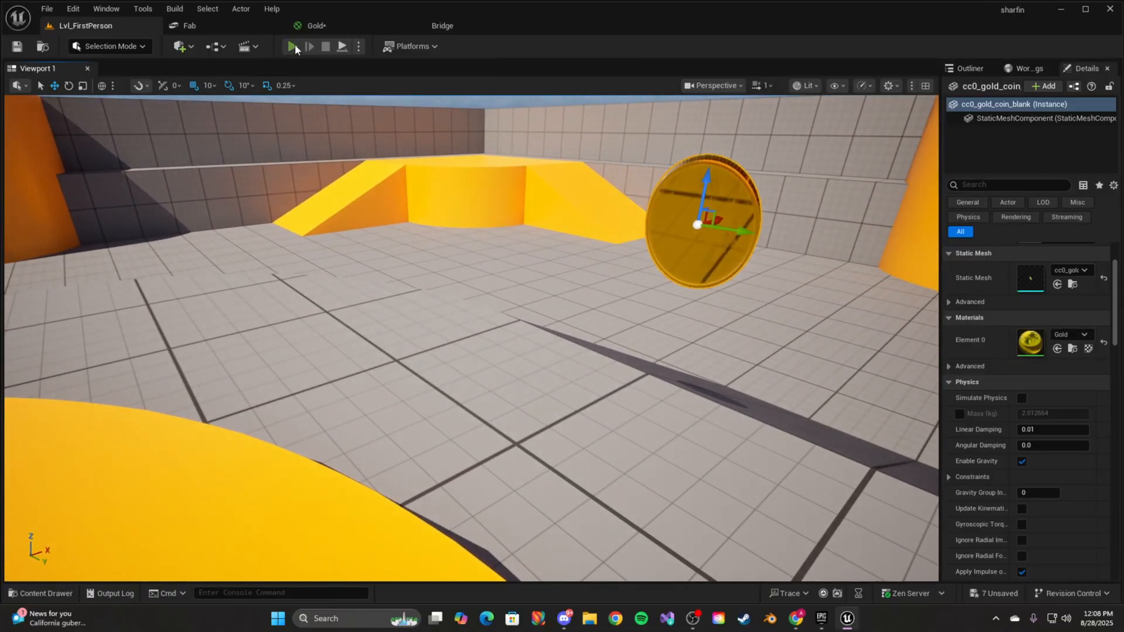
Play the level, walk around the coin to examine its gold surface, and stop the simulation
{"action": "left_click", "coordinate": [292, 45]}
{"action": "key", "text": "w"}
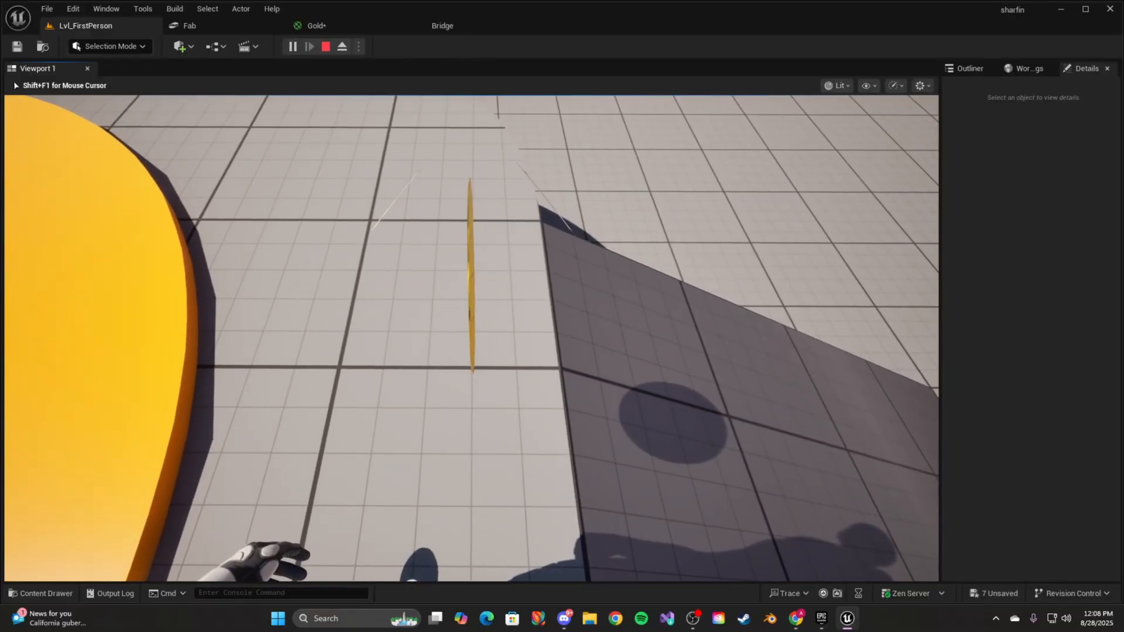
{"action": "key", "text": "w"}
{"action": "key", "text": "w"}
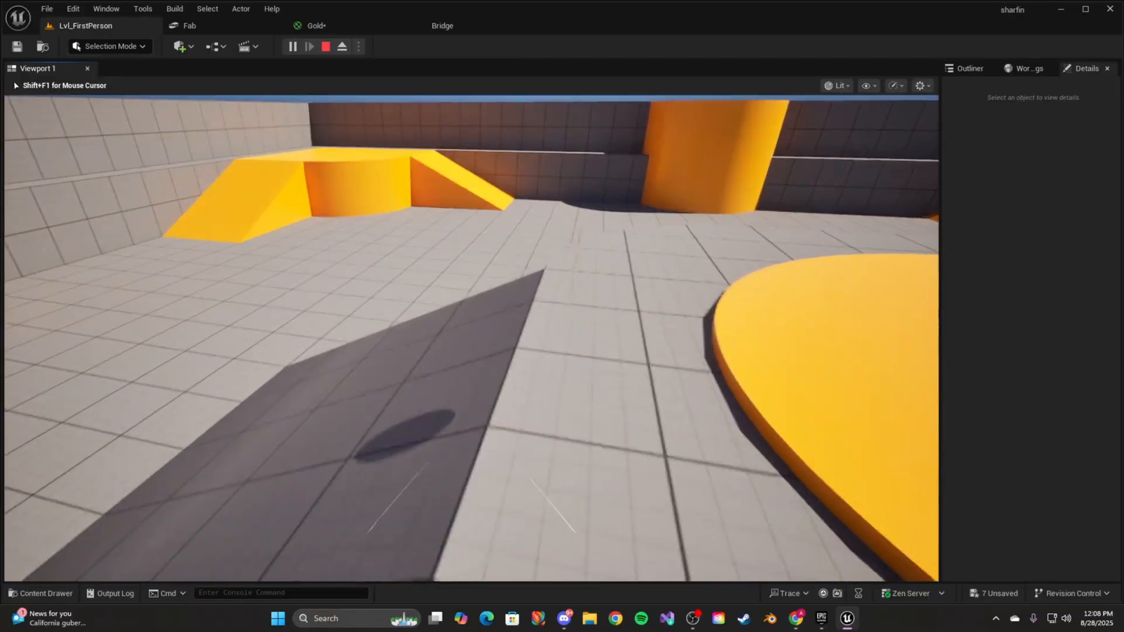
{"action": "key", "text": "w"}
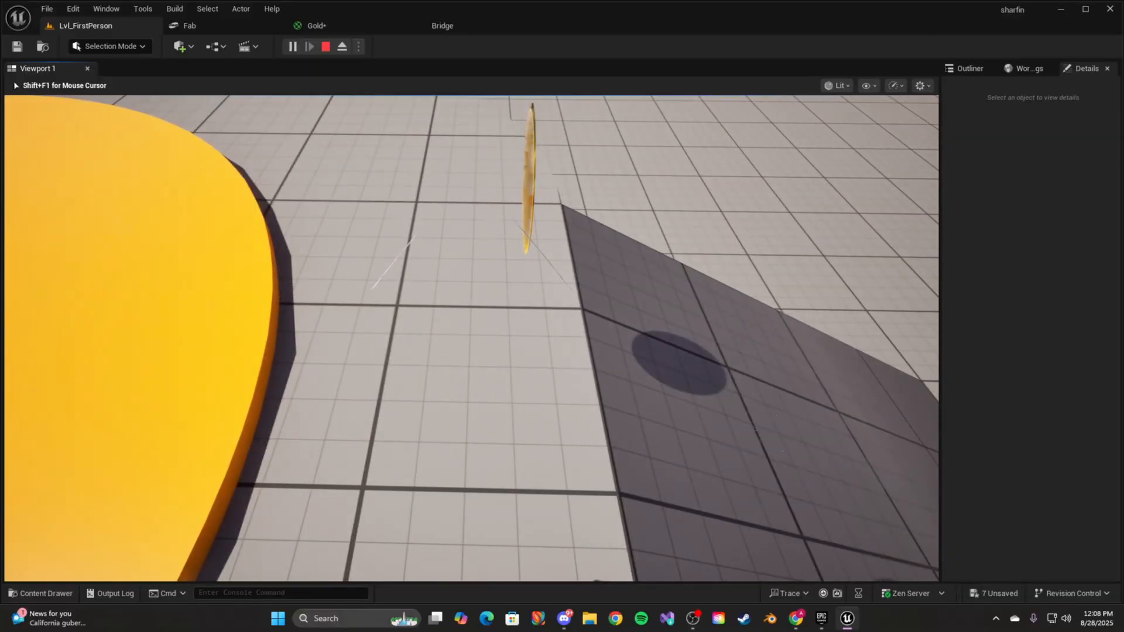
{"action": "key", "text": "Escape"}
Scale the coin to 15.0 along X and rotate it to -30° about Y
{"action": "key", "text": "w"}
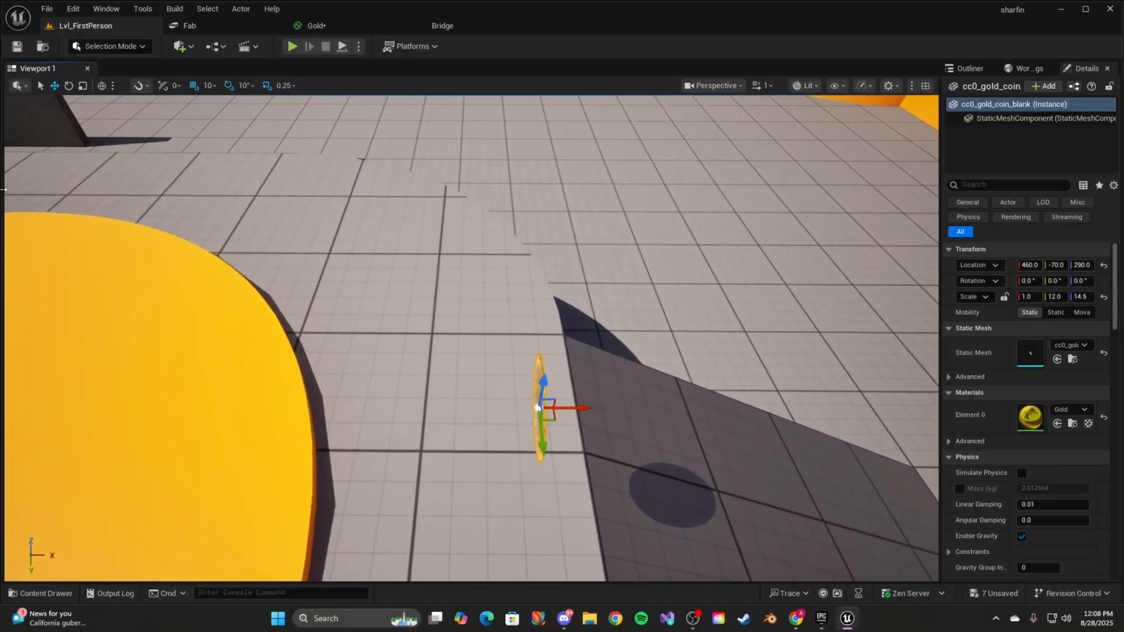
{"action": "left_click", "coordinate": [83, 88]}
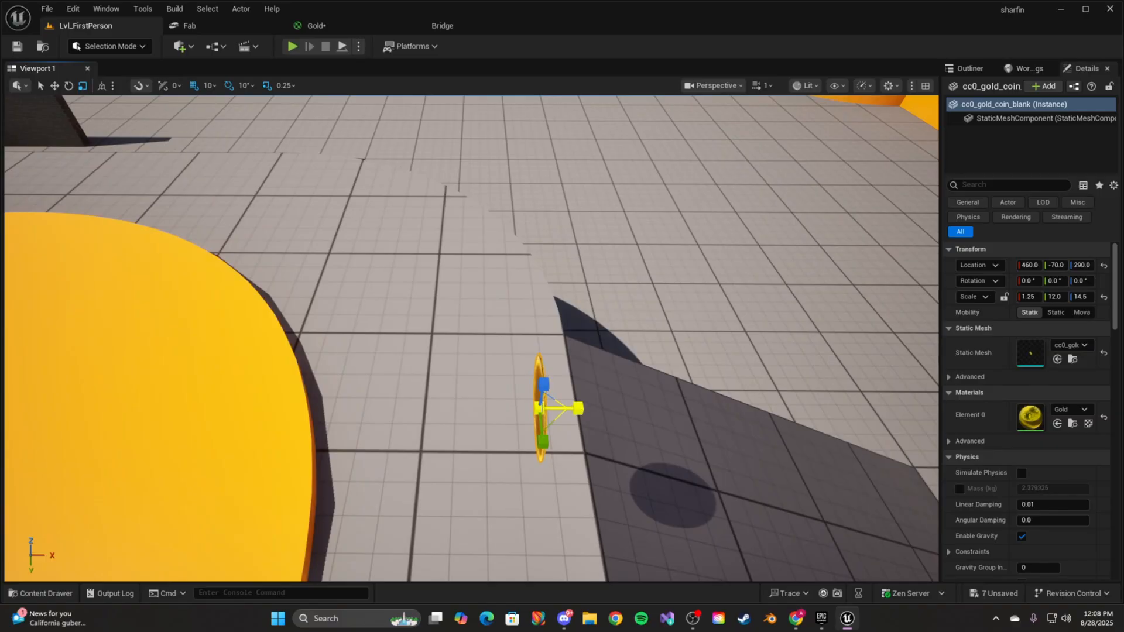
{"action": "mouse_move", "coordinate": [611, 433]}
{"action": "right_mouse_down"}
{"action": "mouse_move", "coordinate": [761, 468]}
{"action": "mouse_move", "coordinate": [615, 486]}
{"action": "mouse_move", "coordinate": [611, 433]}
{"action": "right_mouse_up"}
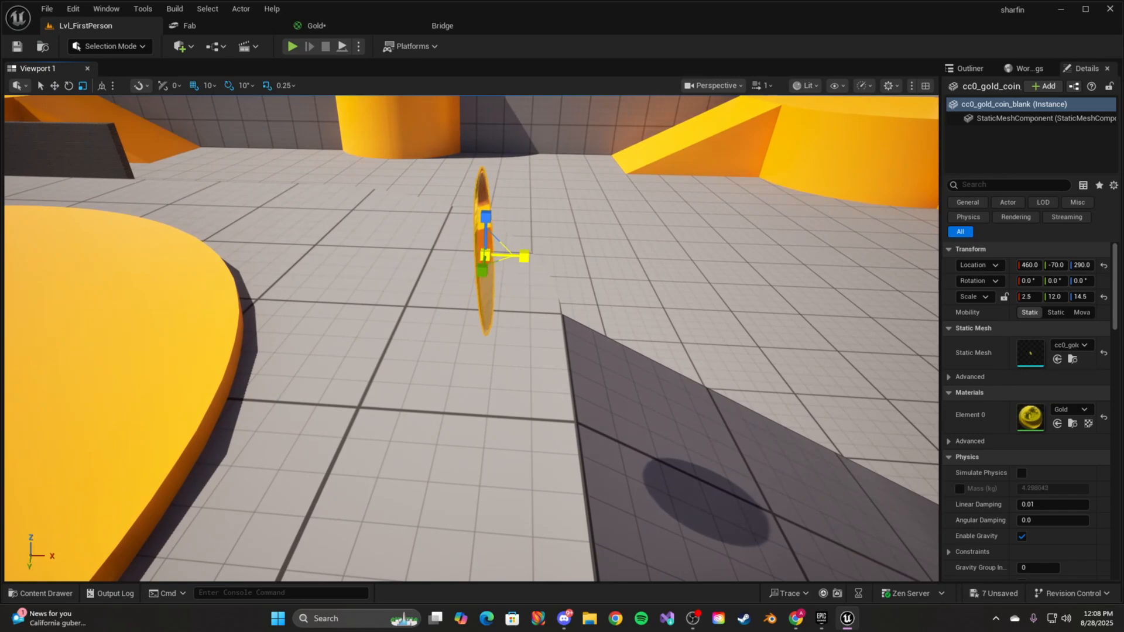
{"action": "left_click_drag", "start_coordinate": [524, 256], "coordinate": [558, 259]}
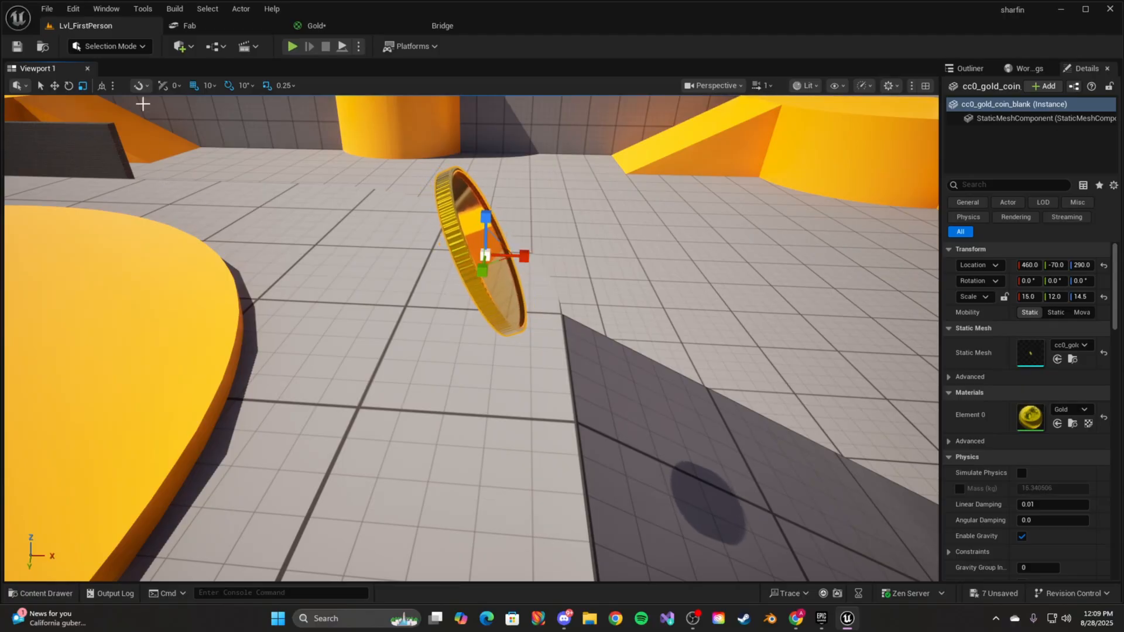
{"action": "left_click", "coordinate": [70, 86]}
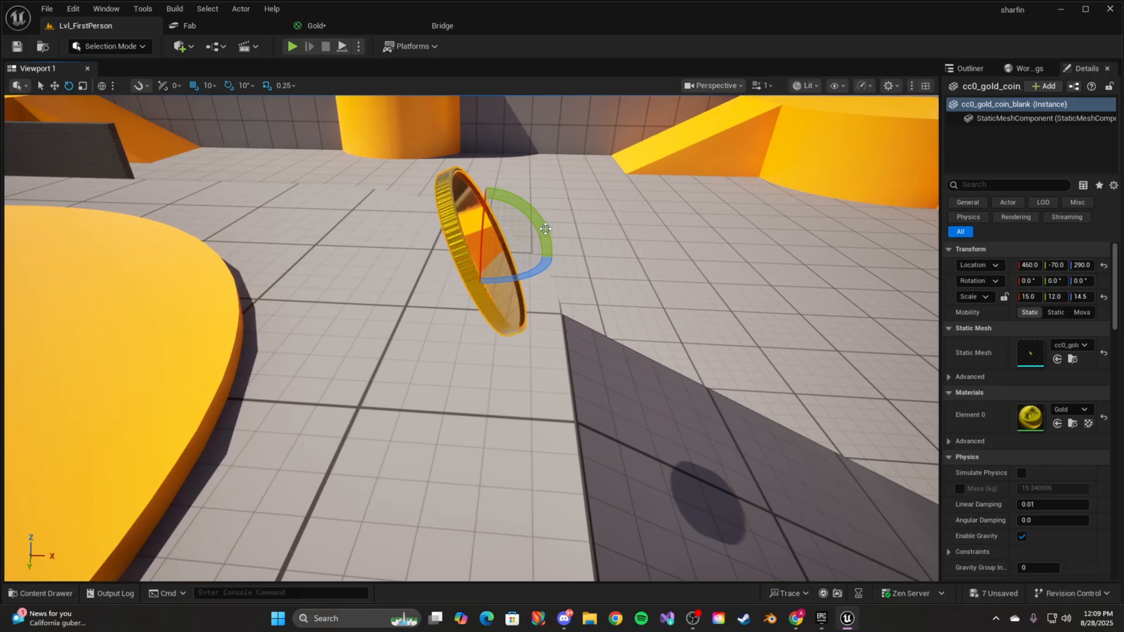
{"action": "left_click_drag", "start_coordinate": [546, 229], "coordinate": [544, 289]}
Play the level again, move and jump around the thickened, tilted coin to examine it from several sides, and stop playing
{"action": "left_click", "coordinate": [292, 47]}
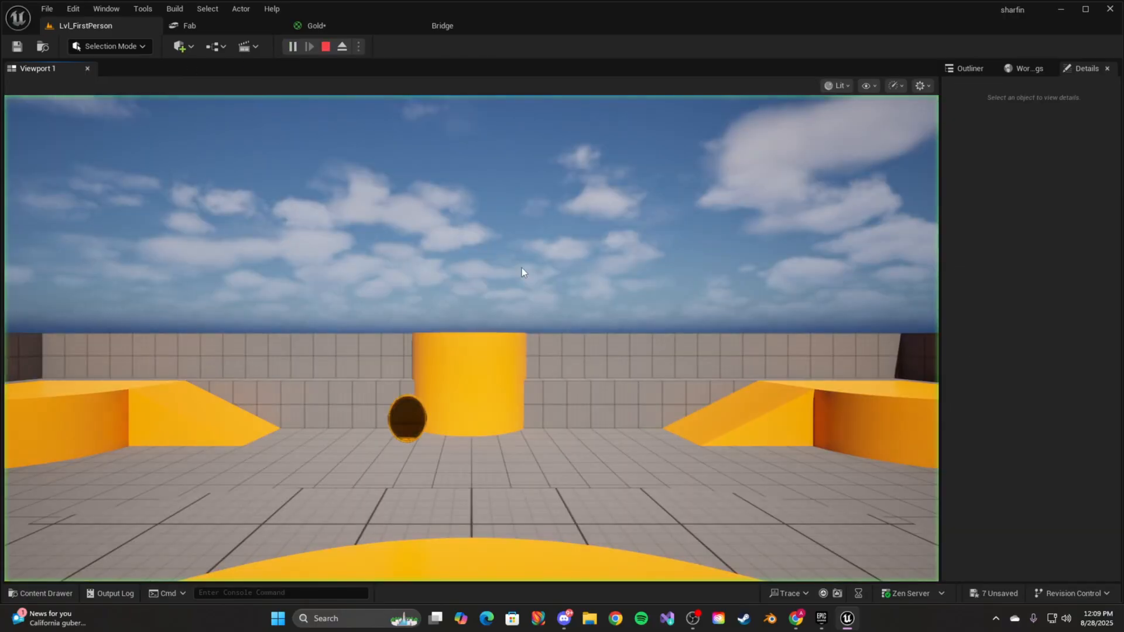
{"action": "key", "text": "d"}
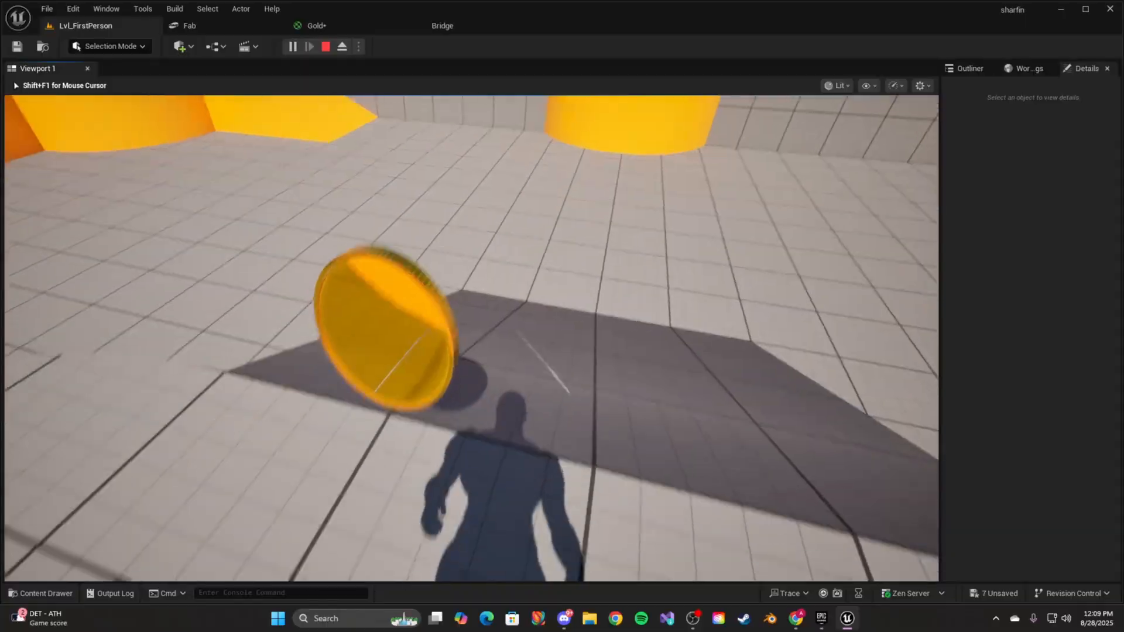
{"action": "key", "text": "s"}
{"action": "key", "text": "space"}
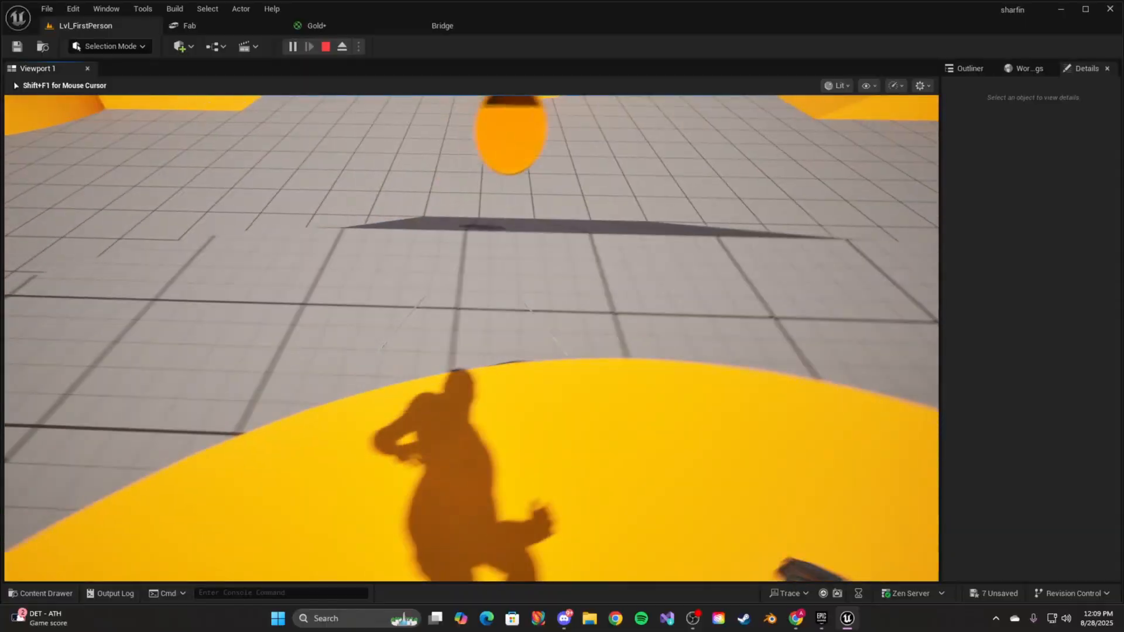
{"action": "key", "text": "w"}
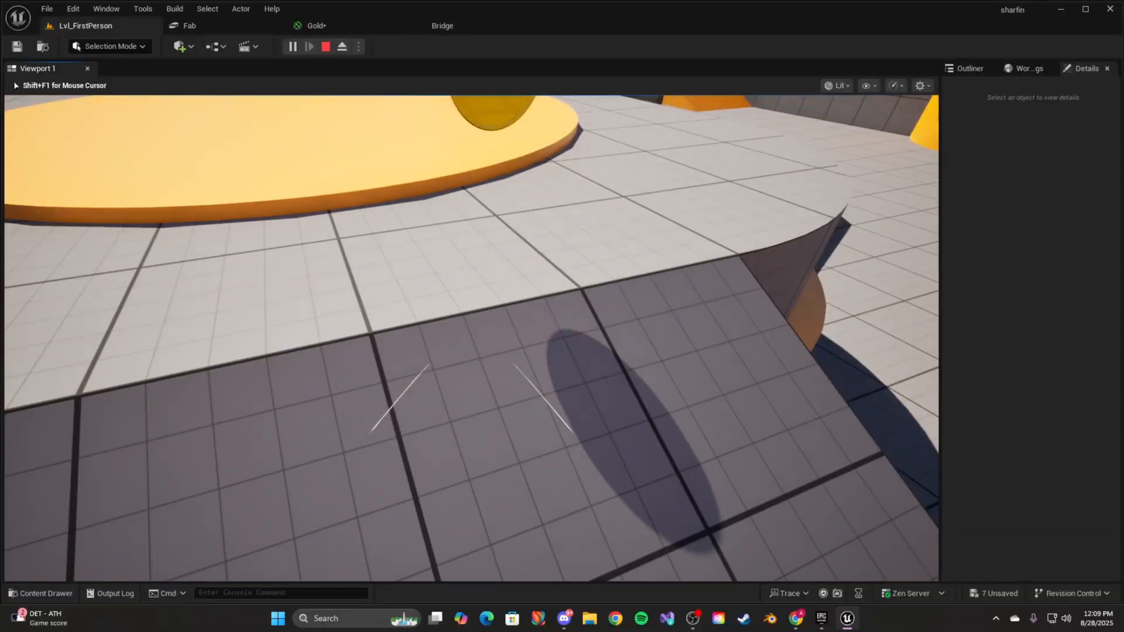
{"action": "key", "text": "w"}
{"action": "key", "text": "w"}
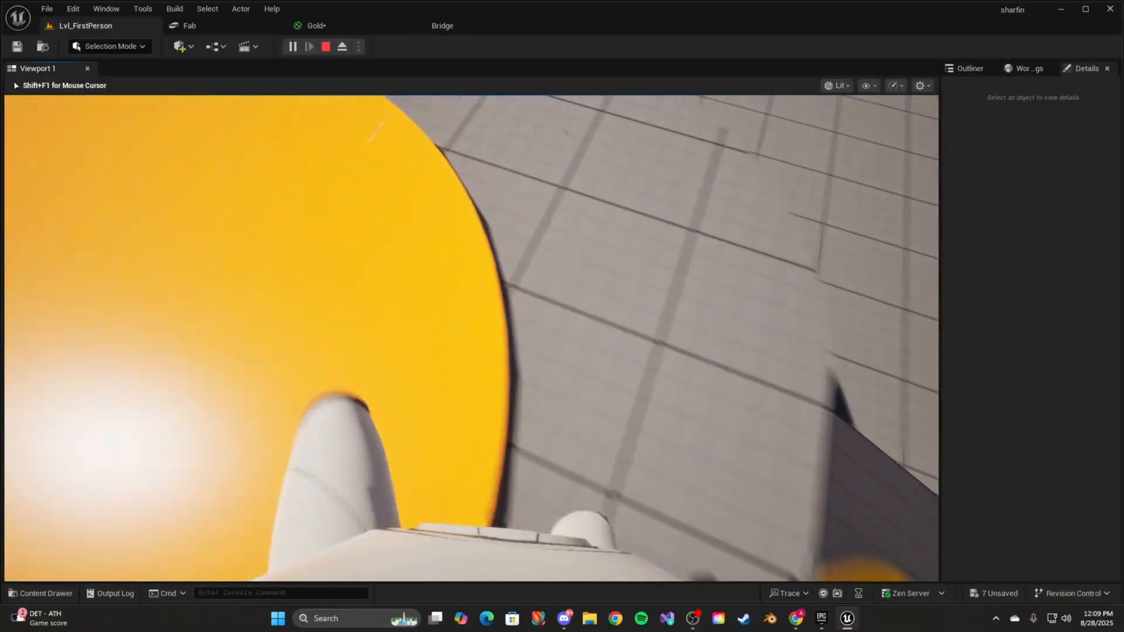
{"action": "key", "text": "w"}
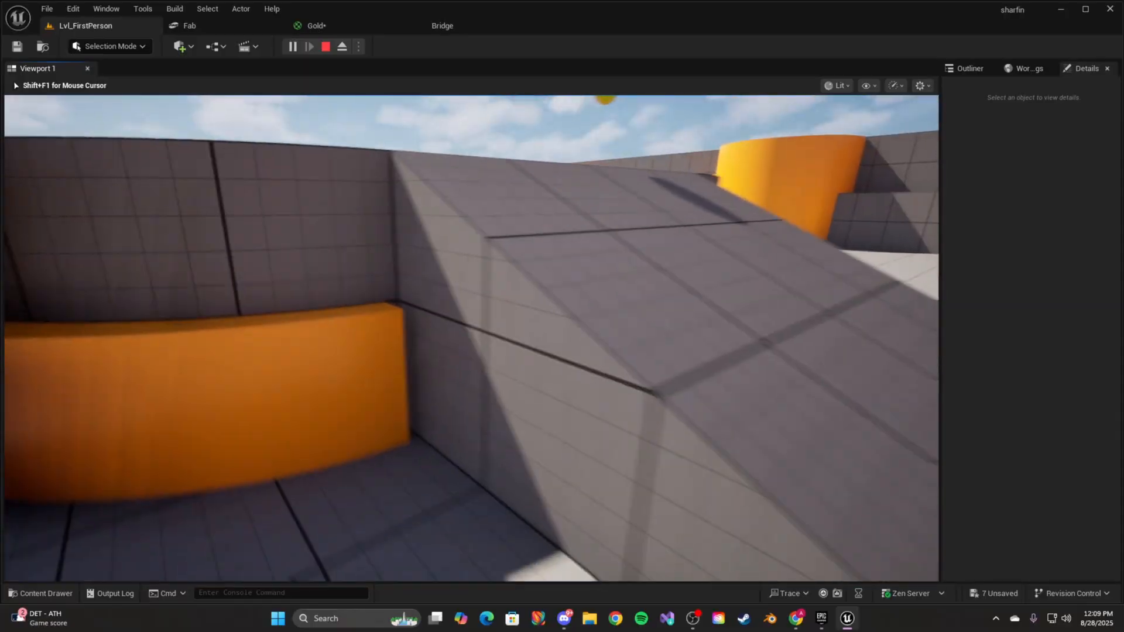
{"action": "key", "text": "space"}
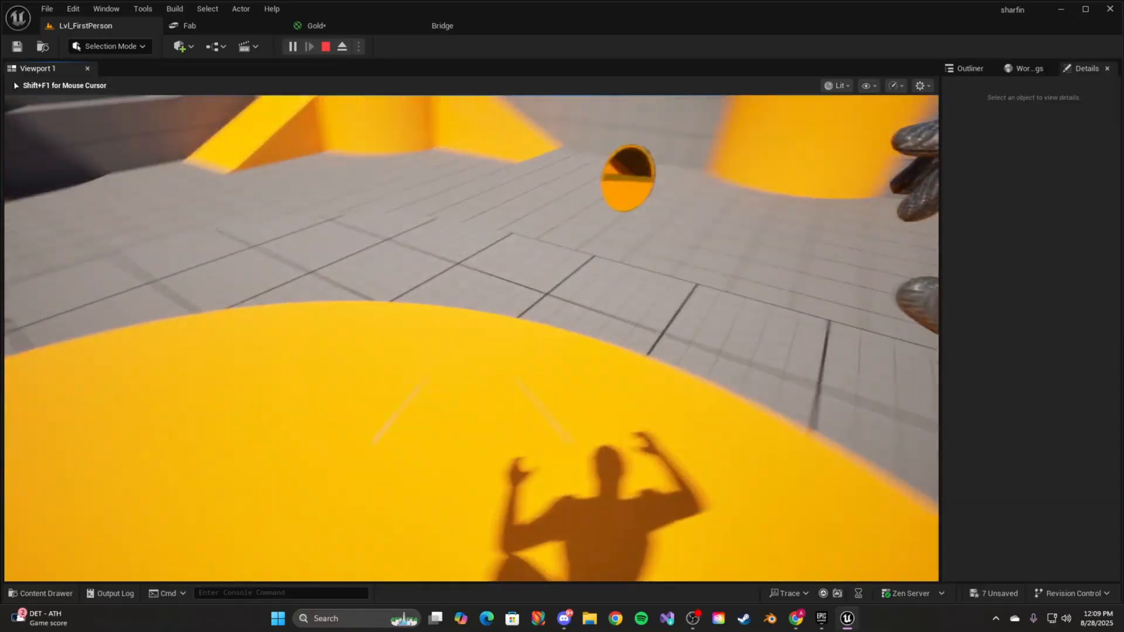
{"action": "key", "text": "Escape"}
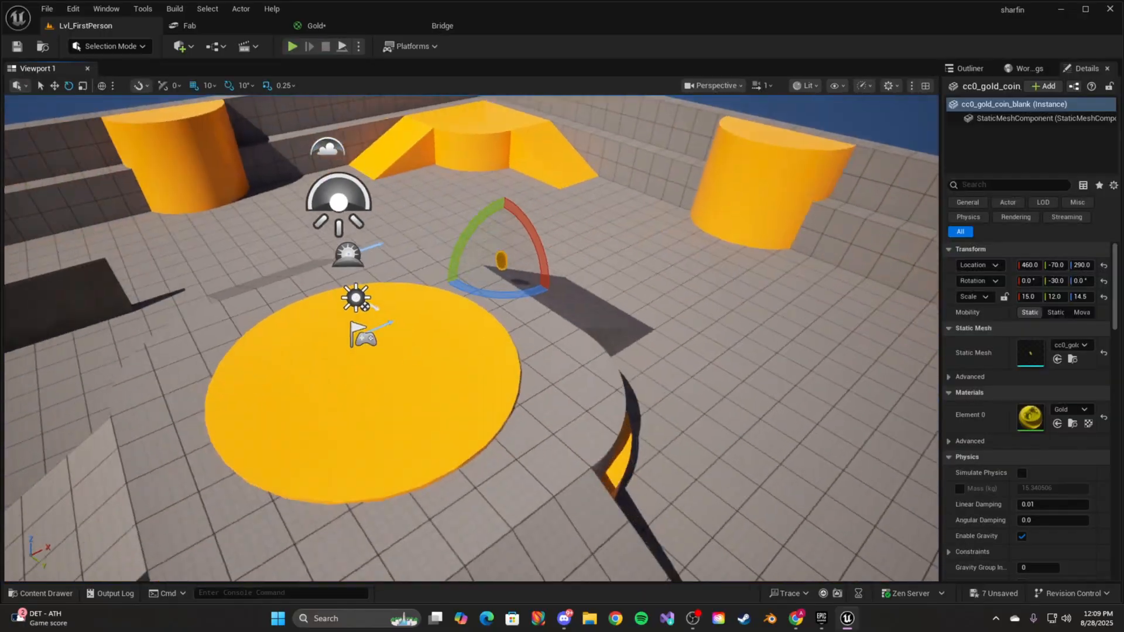
Replace the coin's Element 0 material with the GoldCoinBlank material instance and reopen the Materials folder
{"action": "key", "text": "d"}
{"action": "mouse_move", "coordinate": [683, 313]}
{"action": "right_mouse_down"}
{"action": "mouse_move", "coordinate": [632, 327]}
{"action": "mouse_move", "coordinate": [682, 312]}
{"action": "right_mouse_up"}
{"action": "key", "text": "ctrl+space"}
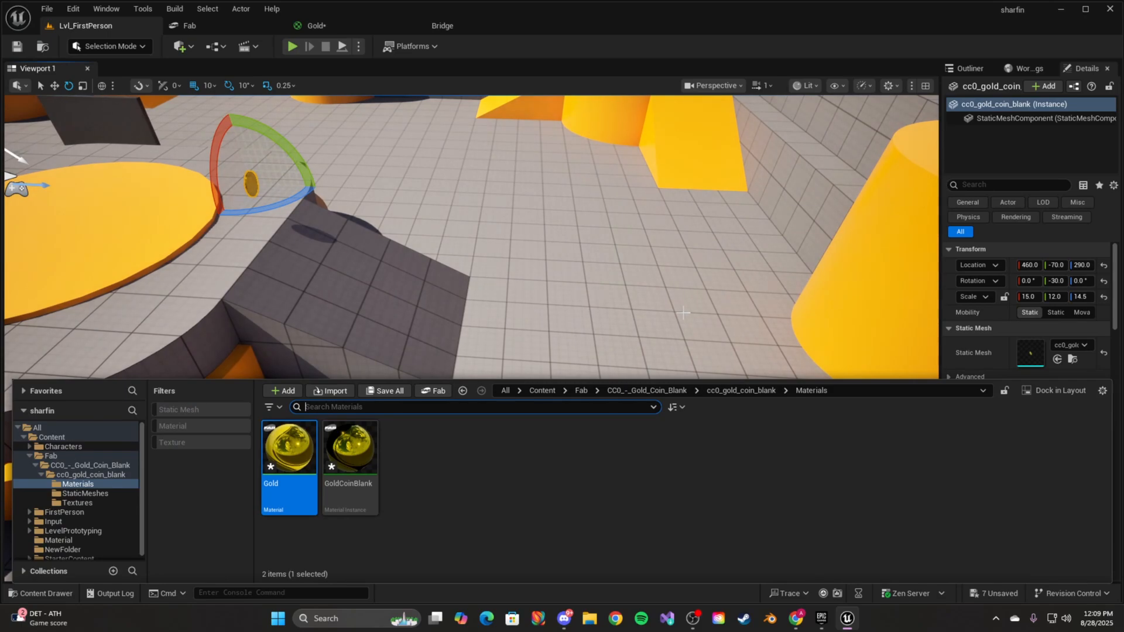
{"action": "scroll", "coordinate": [963, 329], "scroll_direction": "down", "scroll_amount": 5}
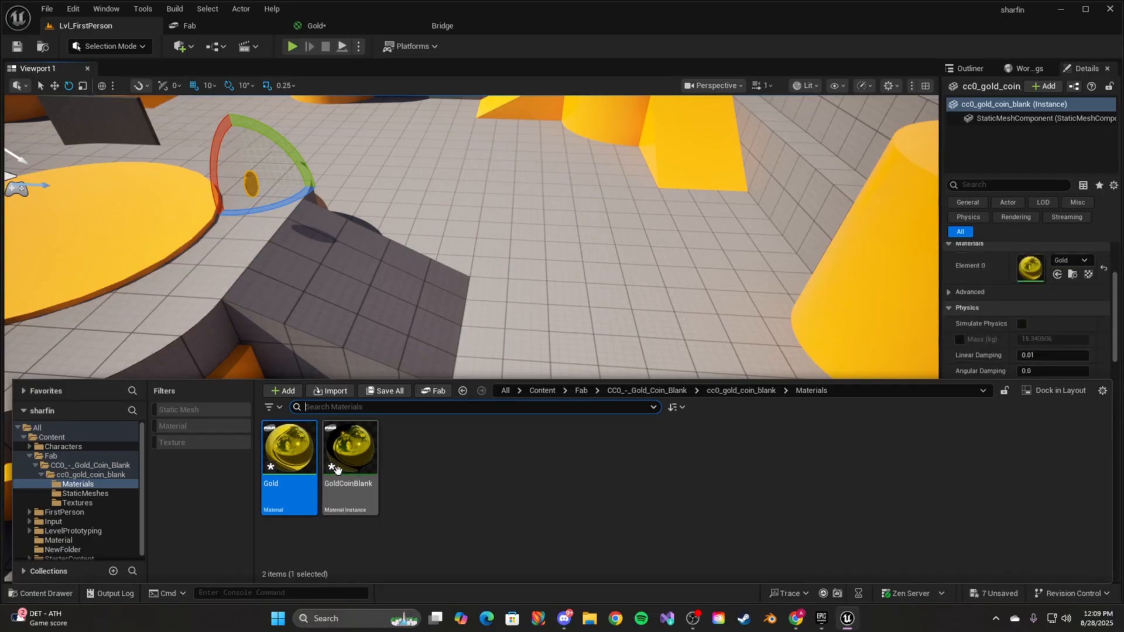
{"action": "left_click_drag", "start_coordinate": [345, 462], "coordinate": [1030, 267]}
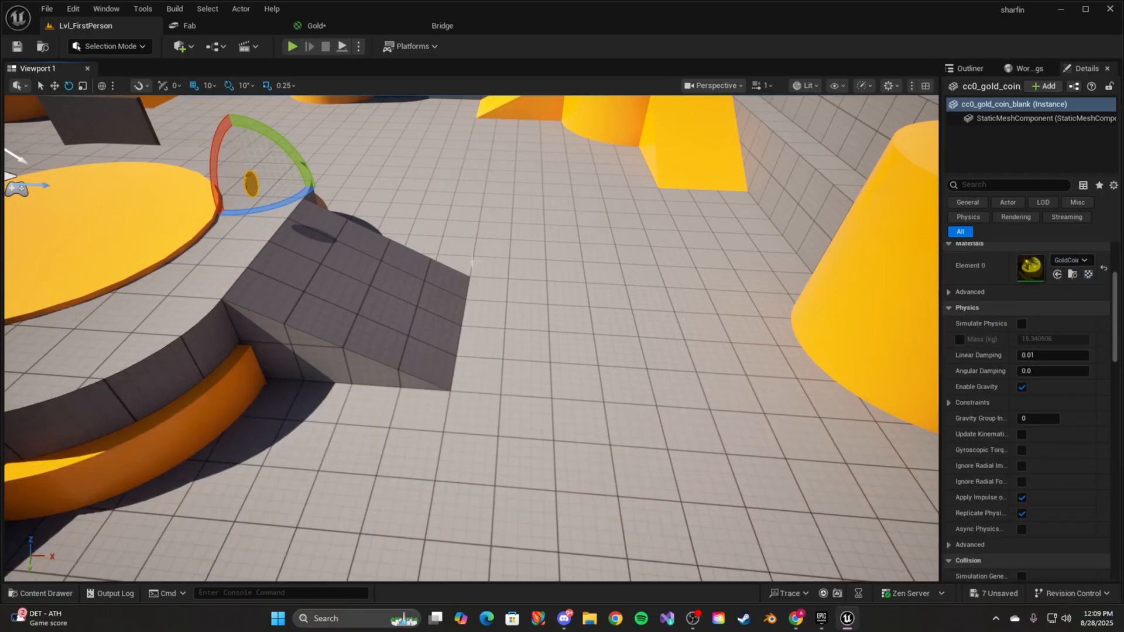
{"action": "key", "text": "ctrl+space"}
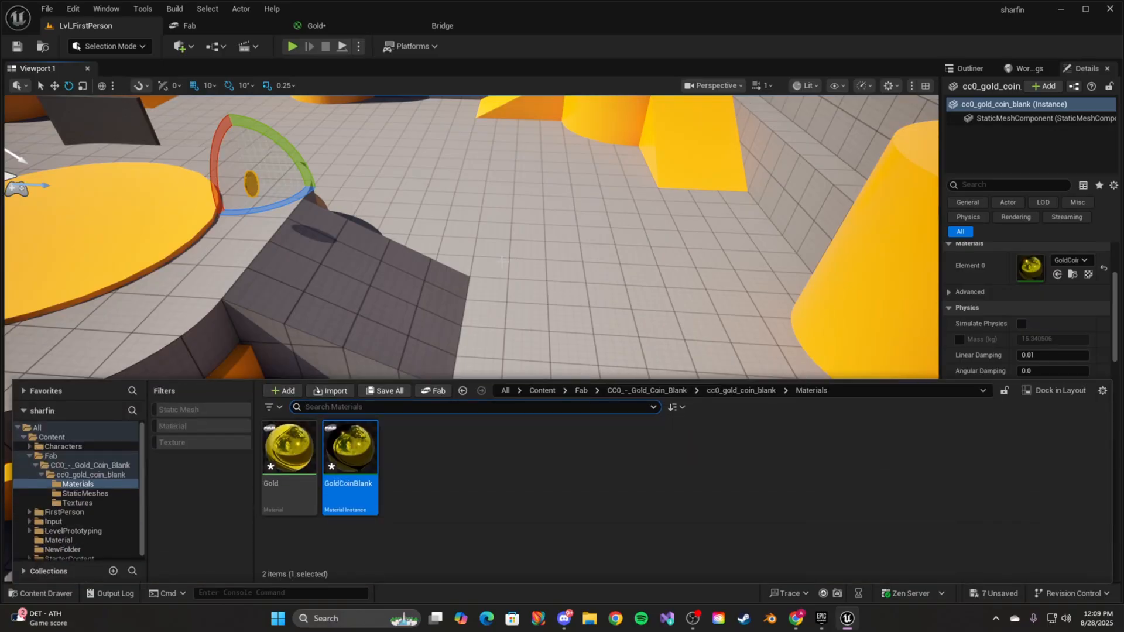
{"action": "mouse_move", "coordinate": [502, 262]}
{"action": "right_mouse_down"}
{"action": "mouse_move", "coordinate": [468, 293]}
{"action": "mouse_move", "coordinate": [471, 229]}
{"action": "mouse_move", "coordinate": [456, 181]}
{"action": "mouse_move", "coordinate": [502, 260]}
{"action": "right_mouse_up"}
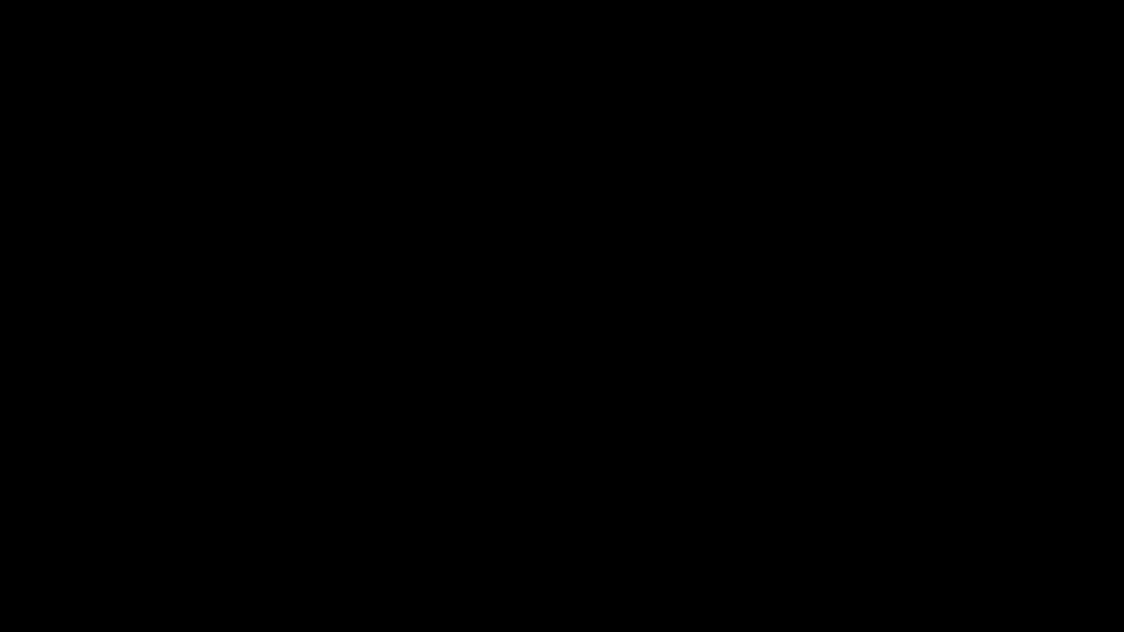